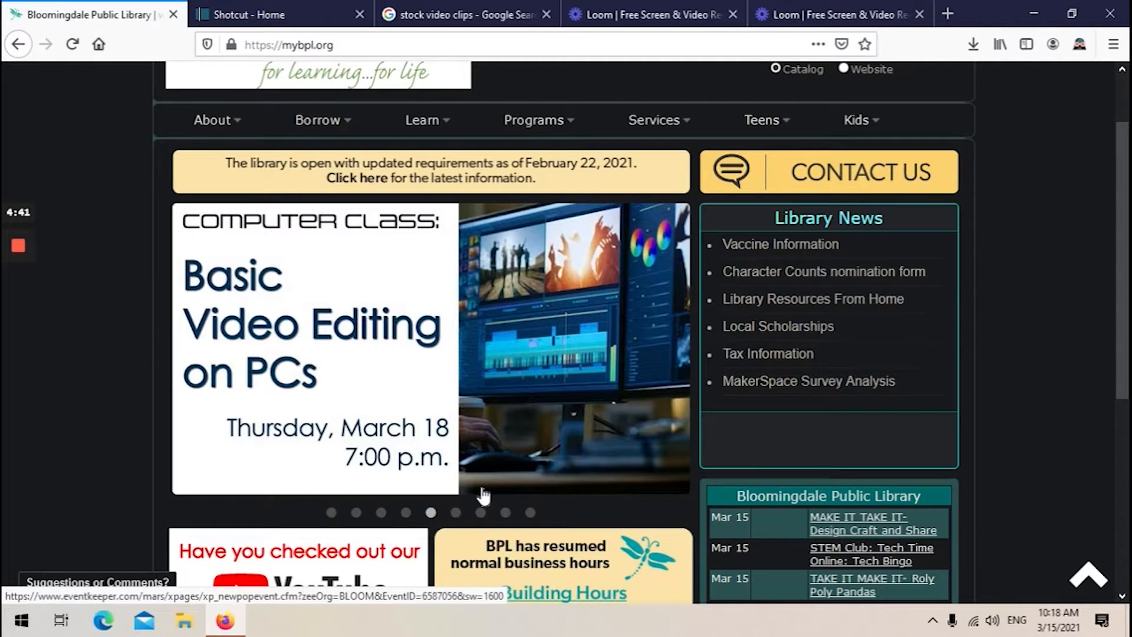
Download the Shotcut Windows installer from the official site through the FossHub link and save the file.
click(293, 8)
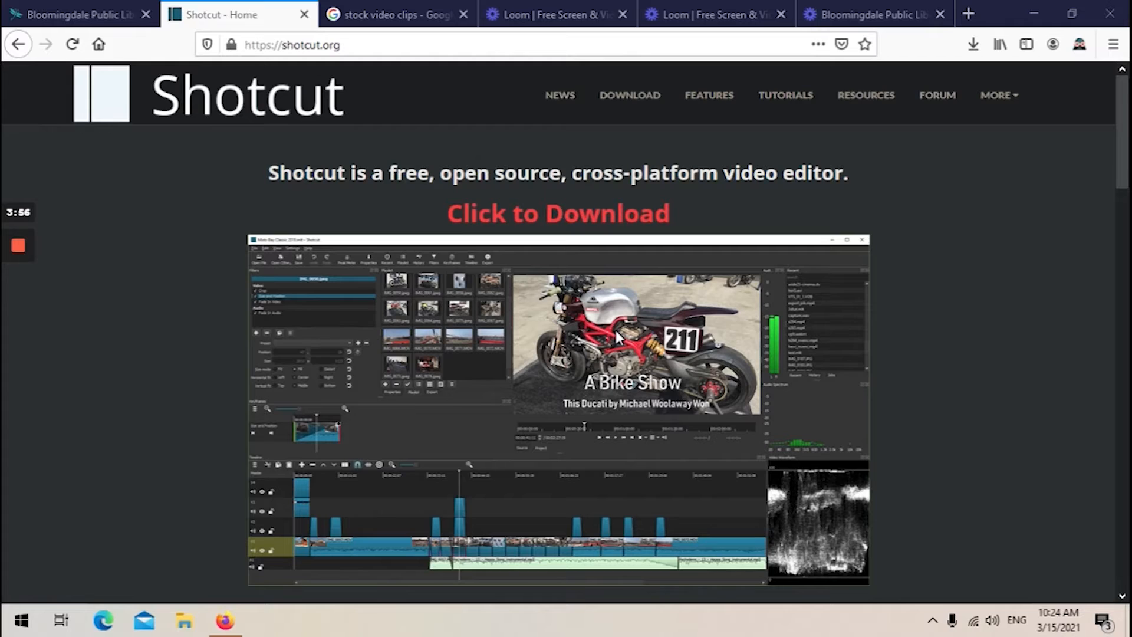
click(545, 217)
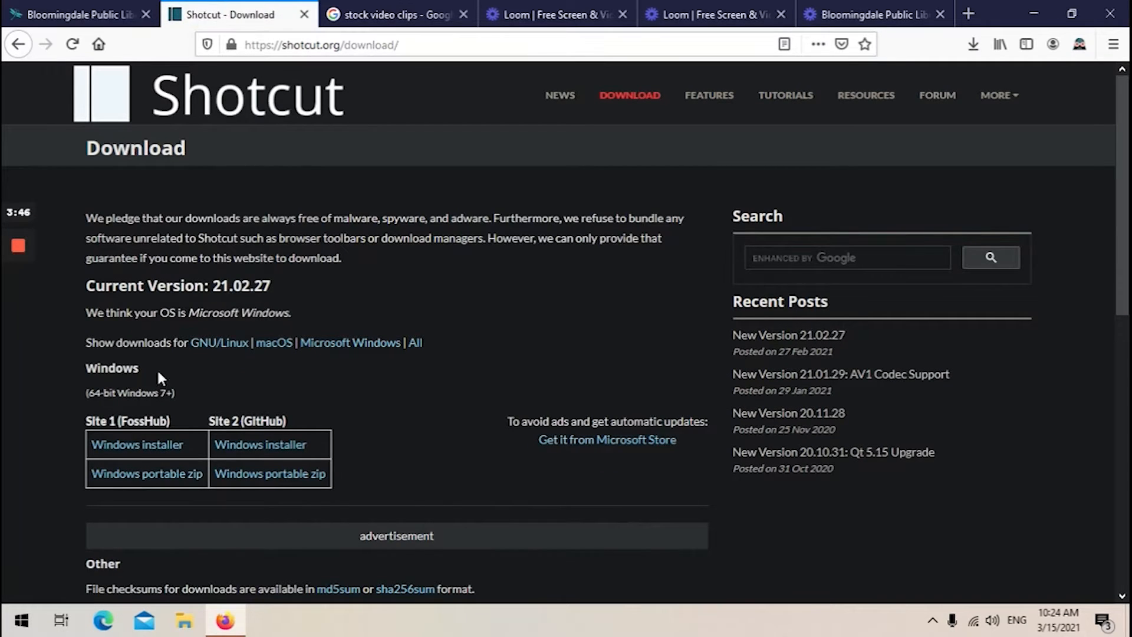
click(137, 447)
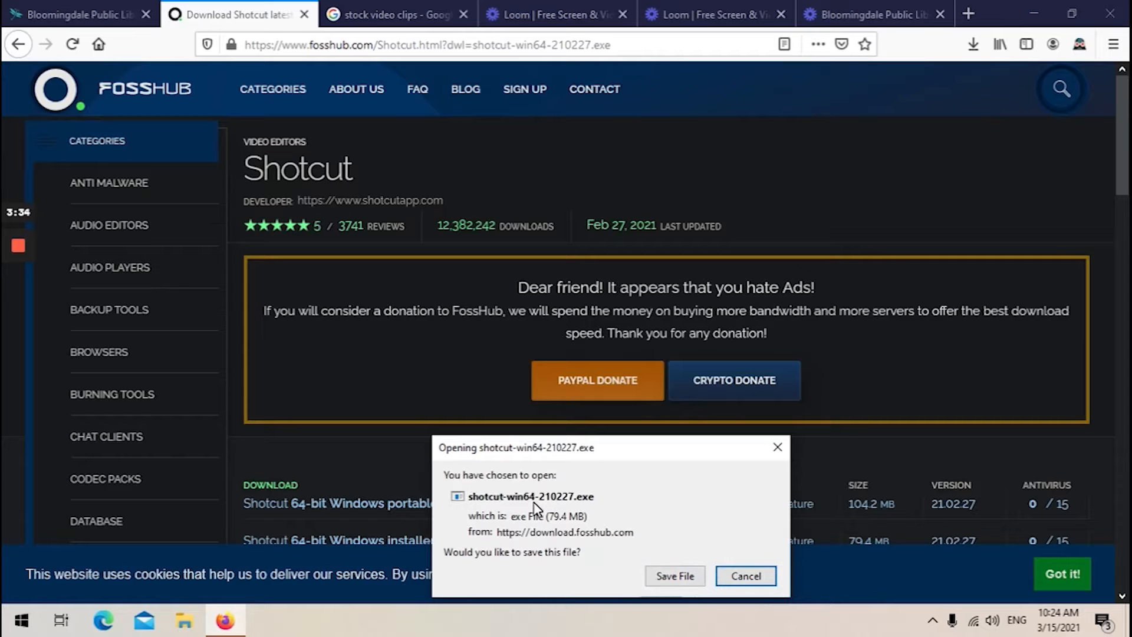
click(666, 577)
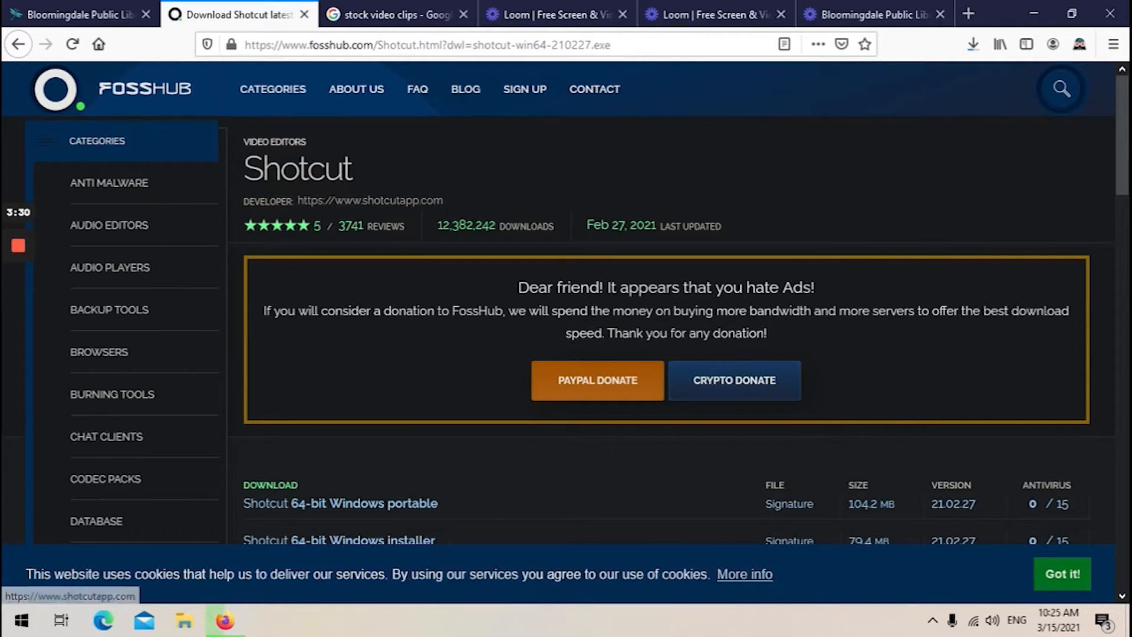
Run the downloaded shotcut-win64-210227.exe installer and accept the license agreement.
click(973, 52)
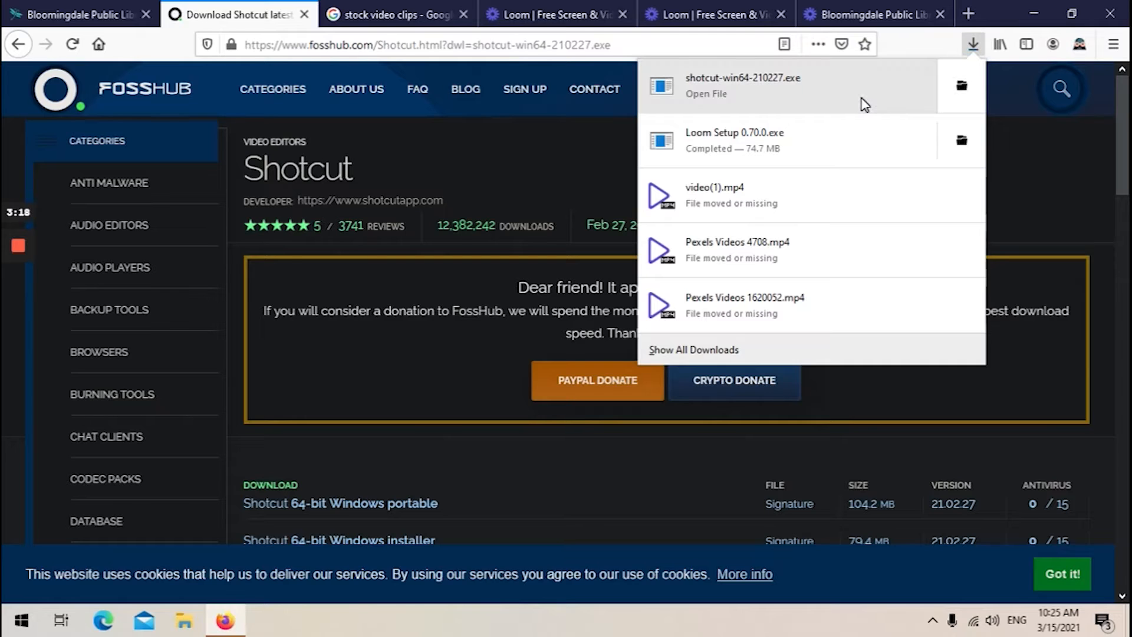
click(855, 92)
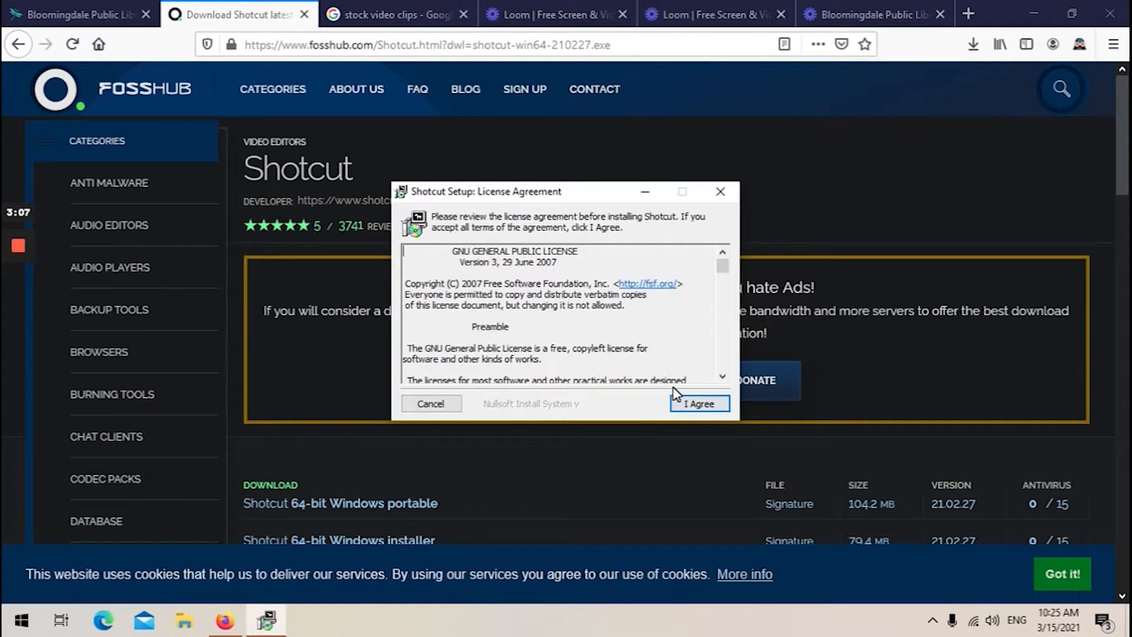
click(697, 406)
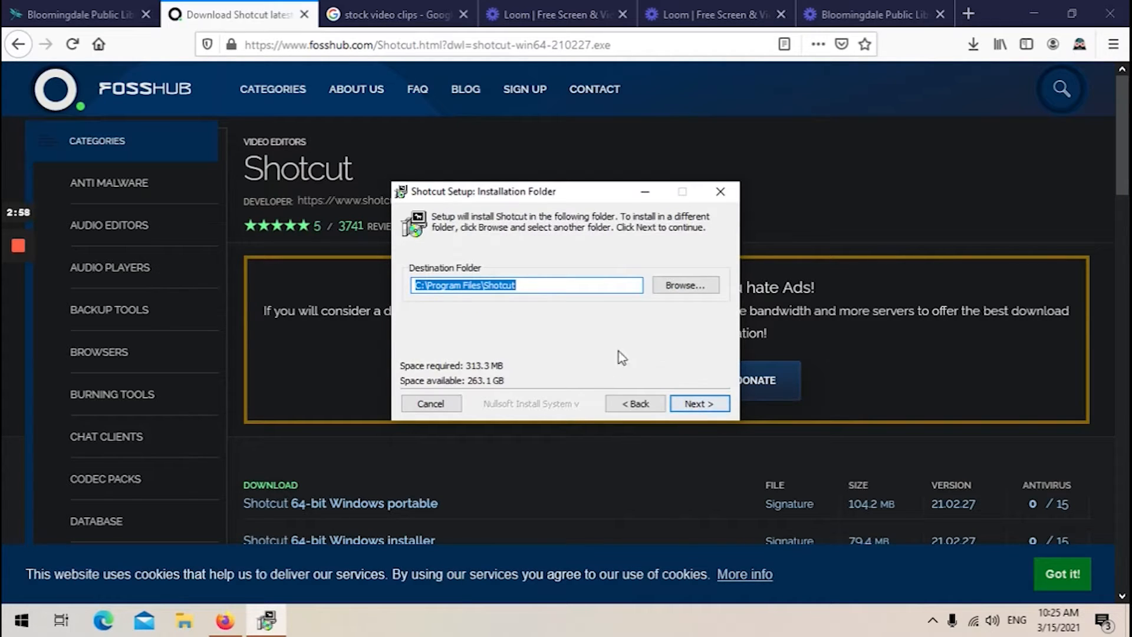
click(633, 402)
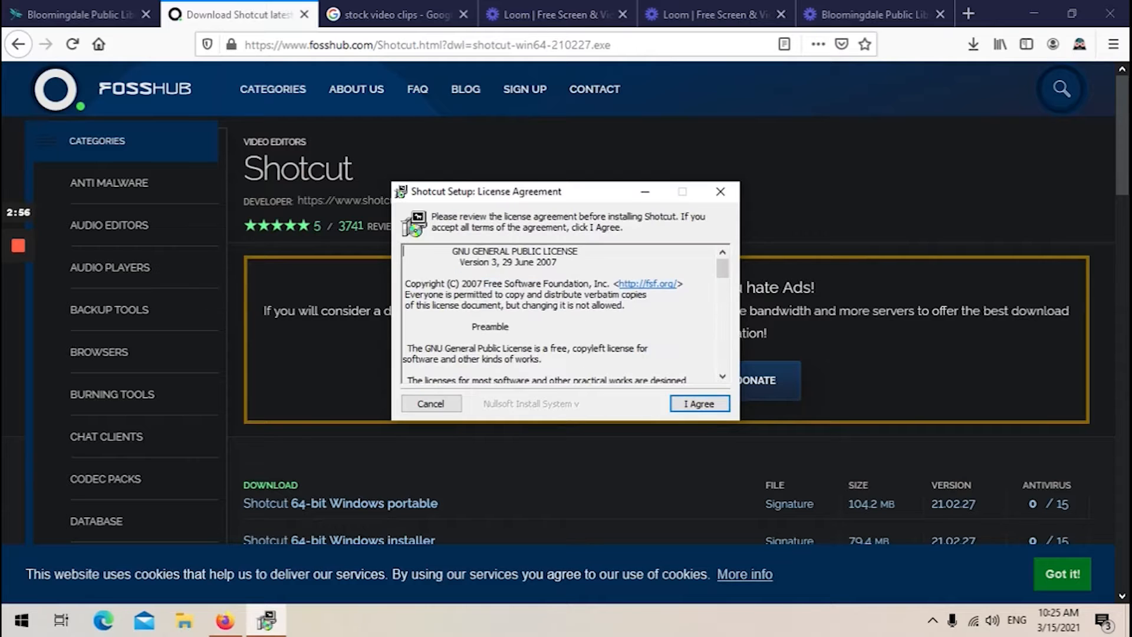
click(723, 360)
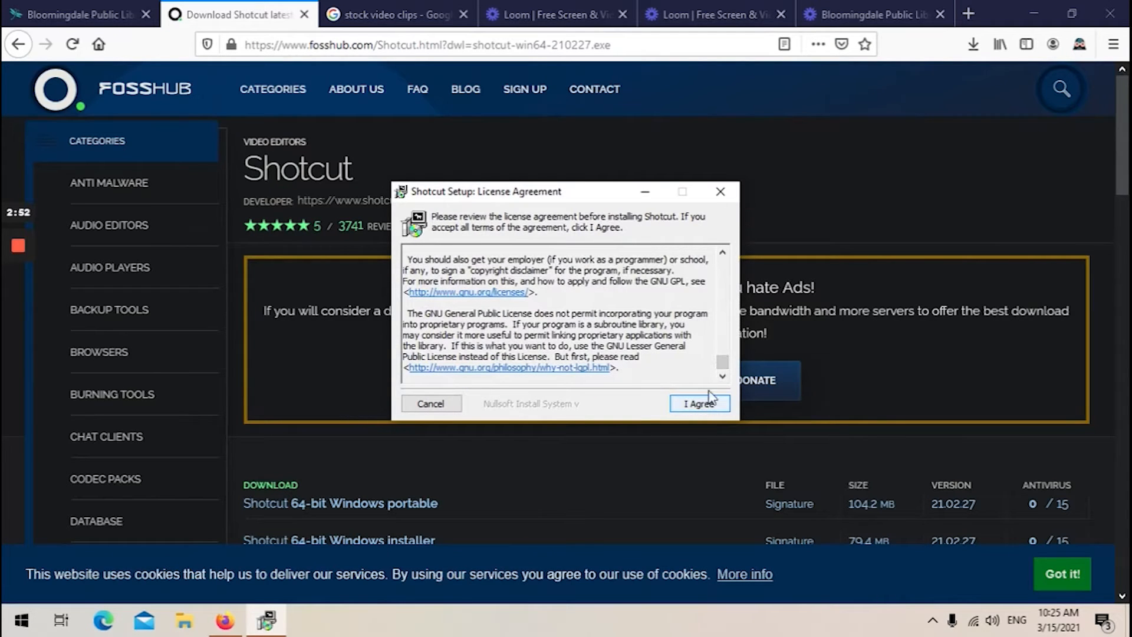
click(688, 404)
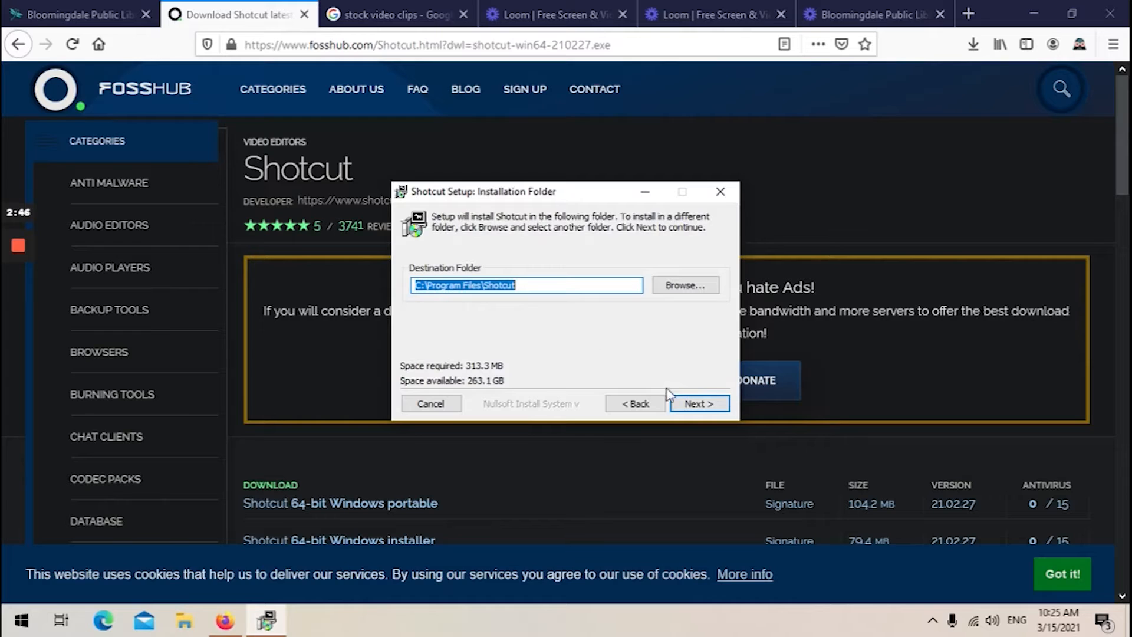
Keep the default C:\Program Files\Shotcut folder, enable the desktop shortcut option, and start the installation.
click(694, 406)
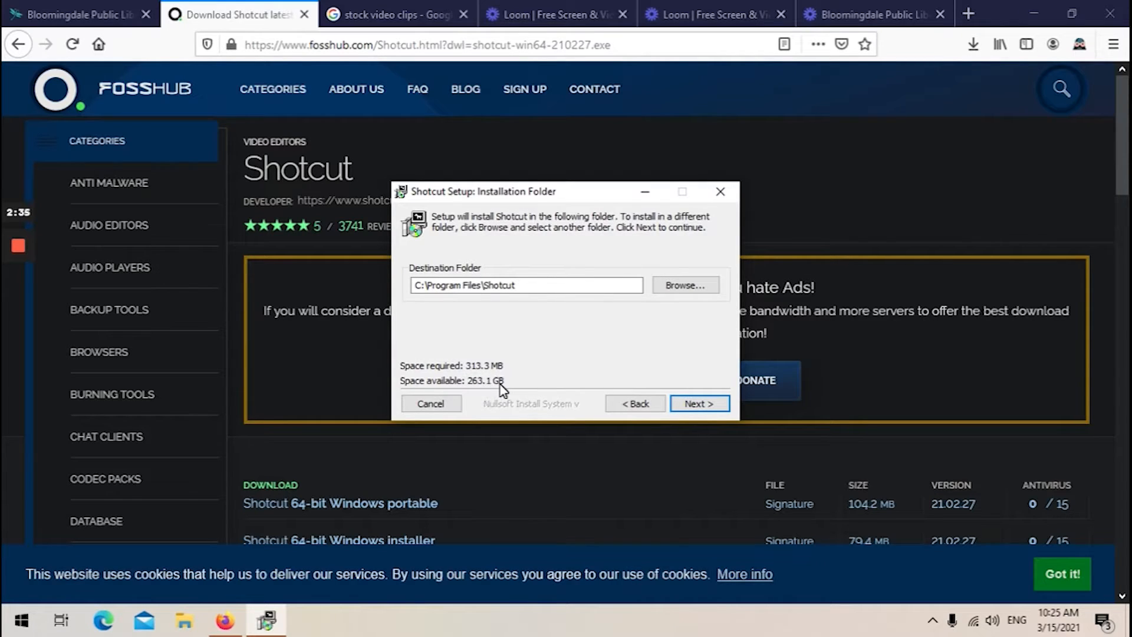
click(696, 406)
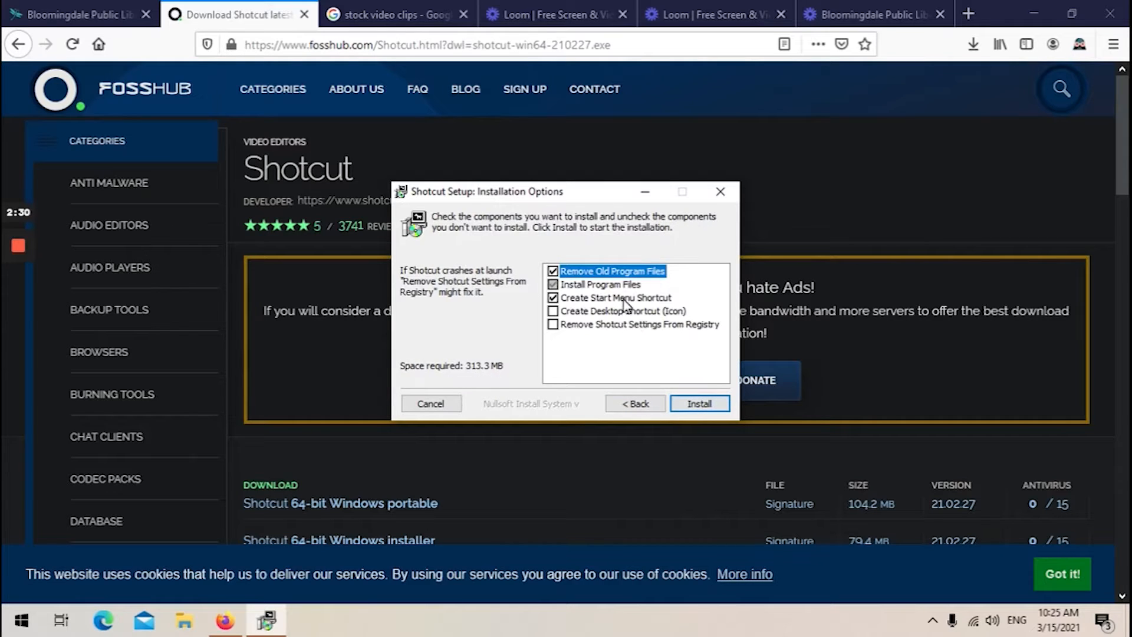
click(570, 313)
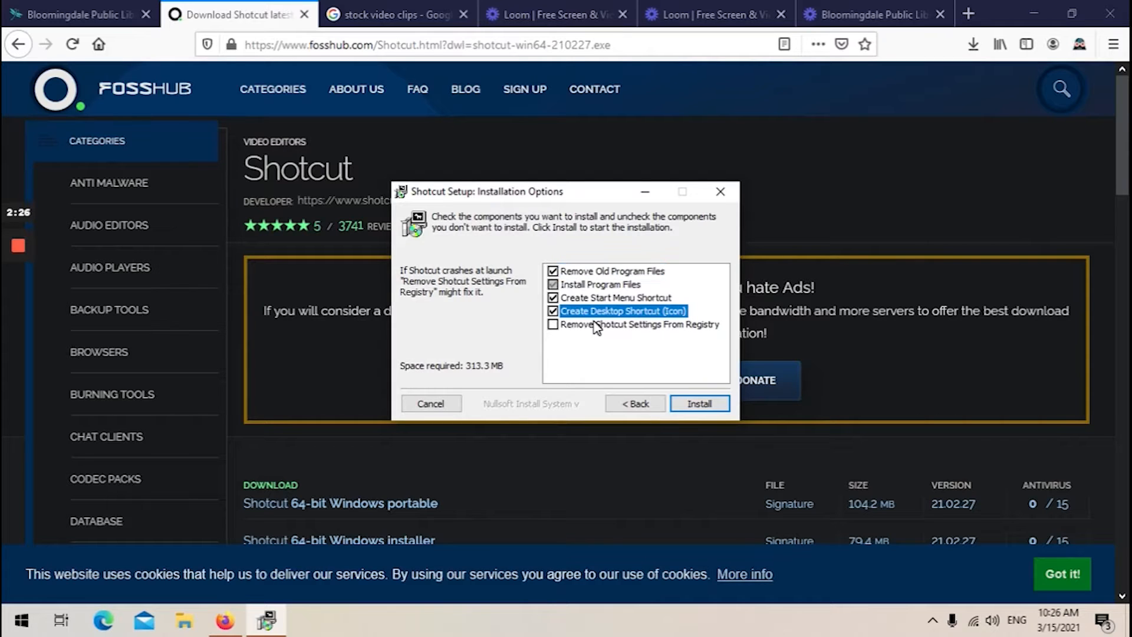
key(Return)
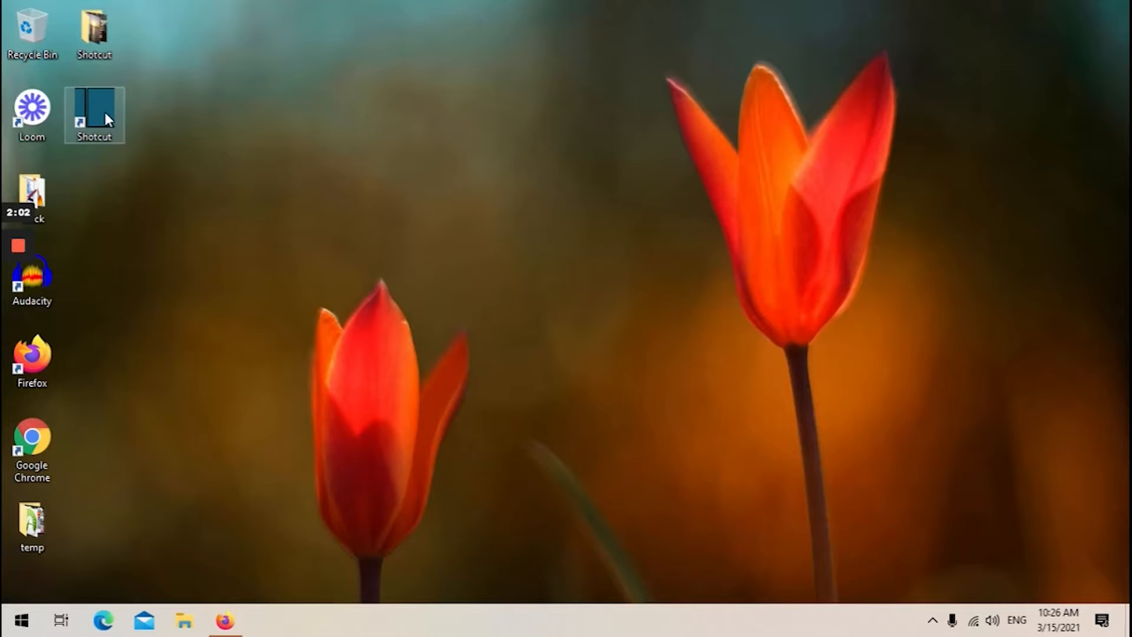
Launch Shotcut and open intro to python 2.mlt from the Desktop's Intro to python 2 folder, skipping missing files.
double_click(104, 110)
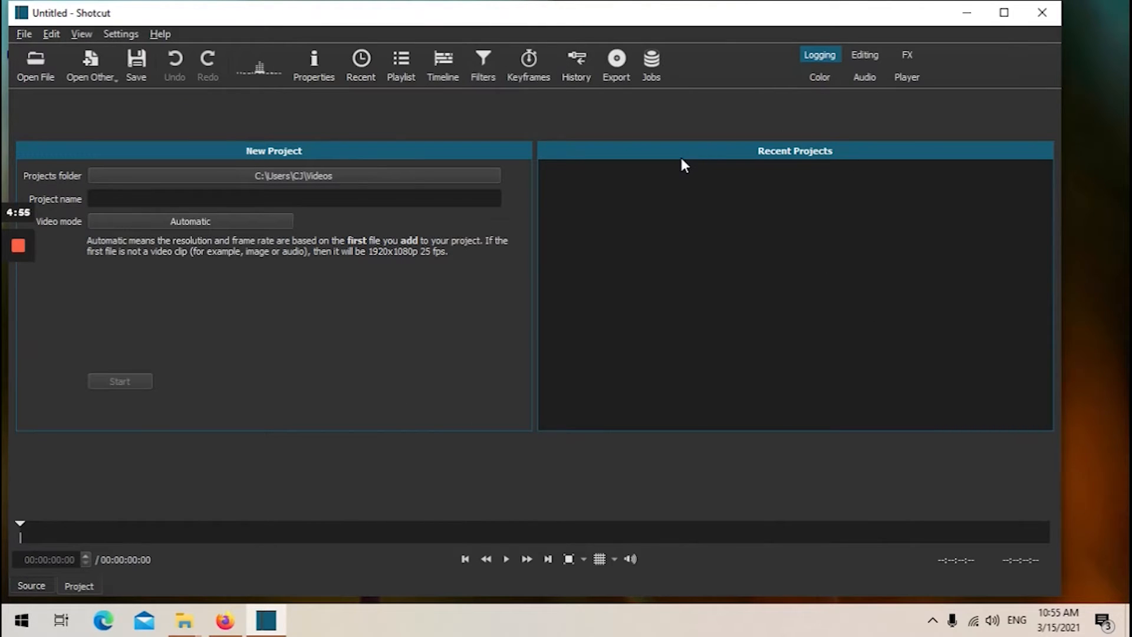
click(39, 66)
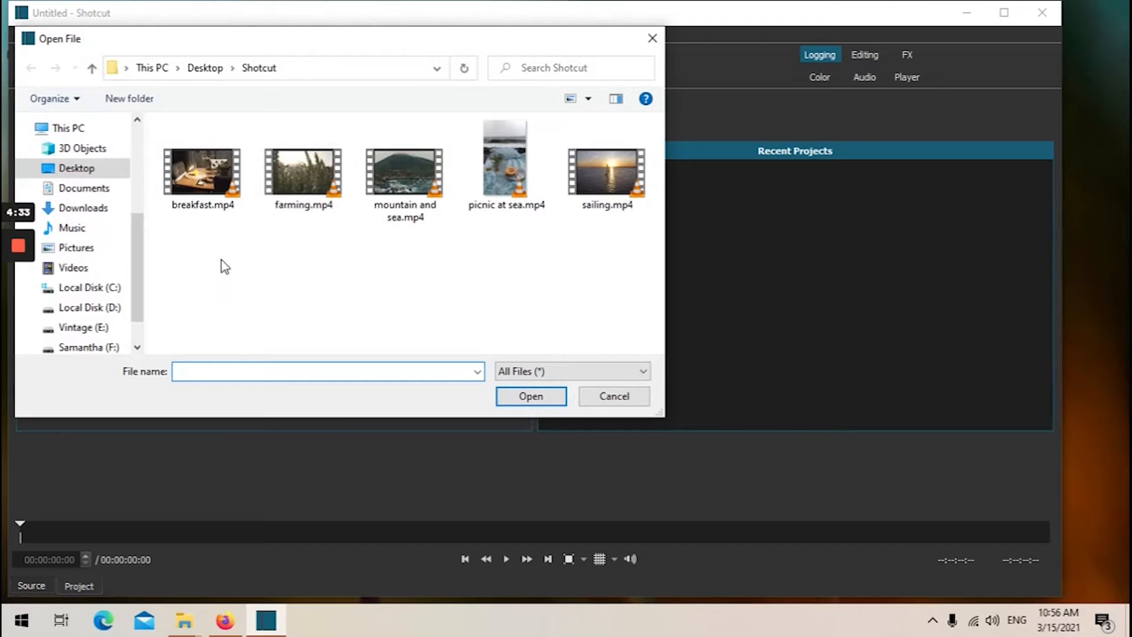
click(200, 70)
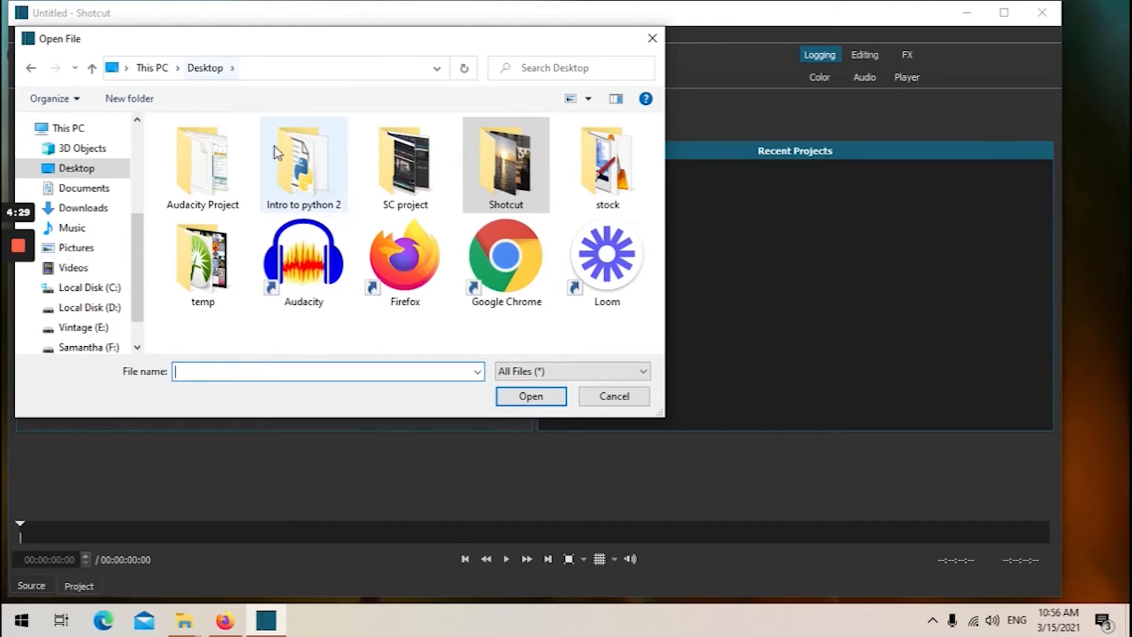
click(221, 154)
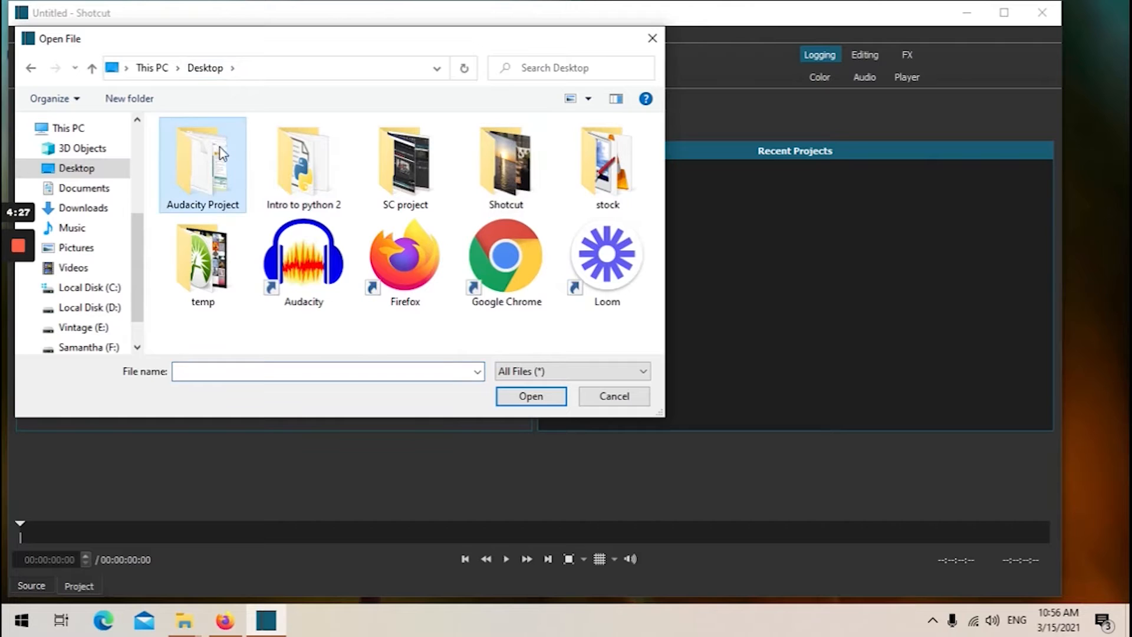
double_click(292, 158)
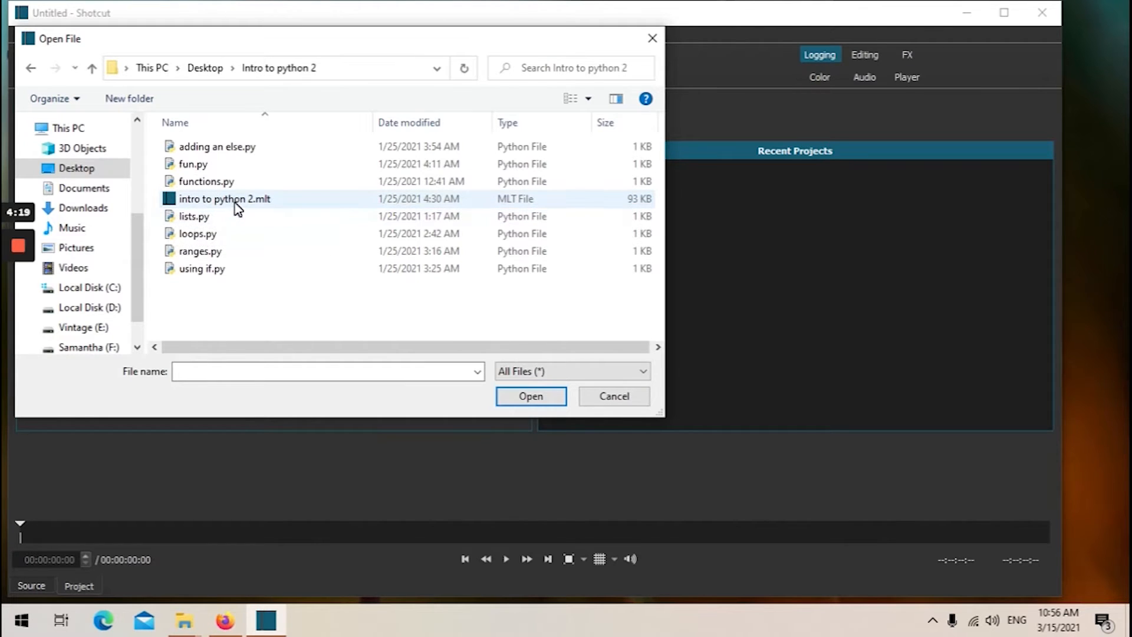
double_click(268, 201)
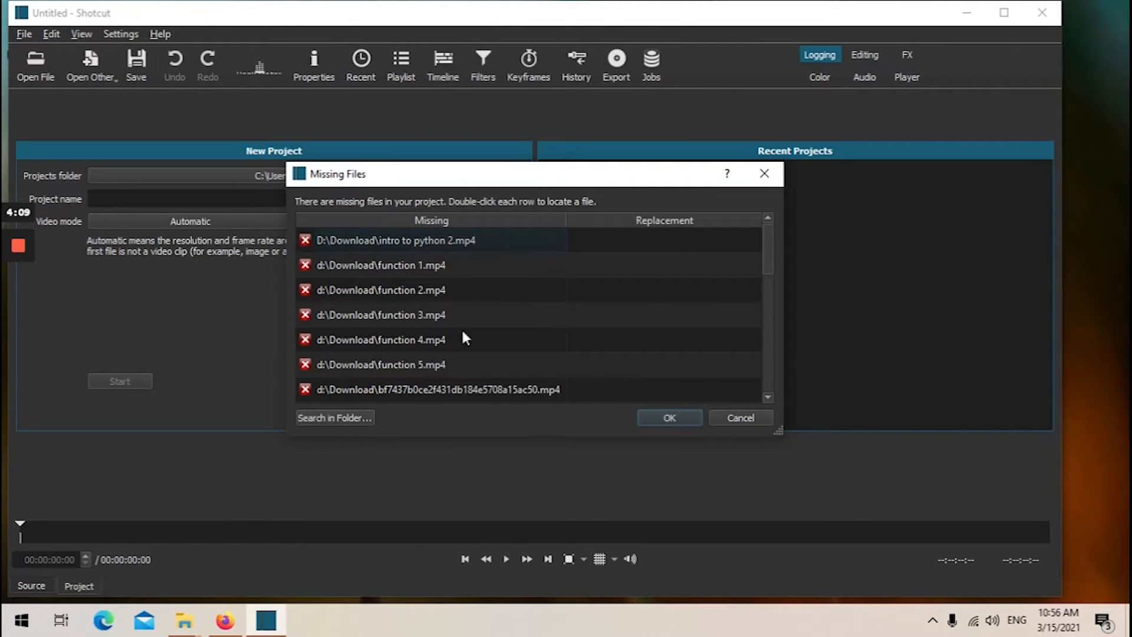
click(658, 418)
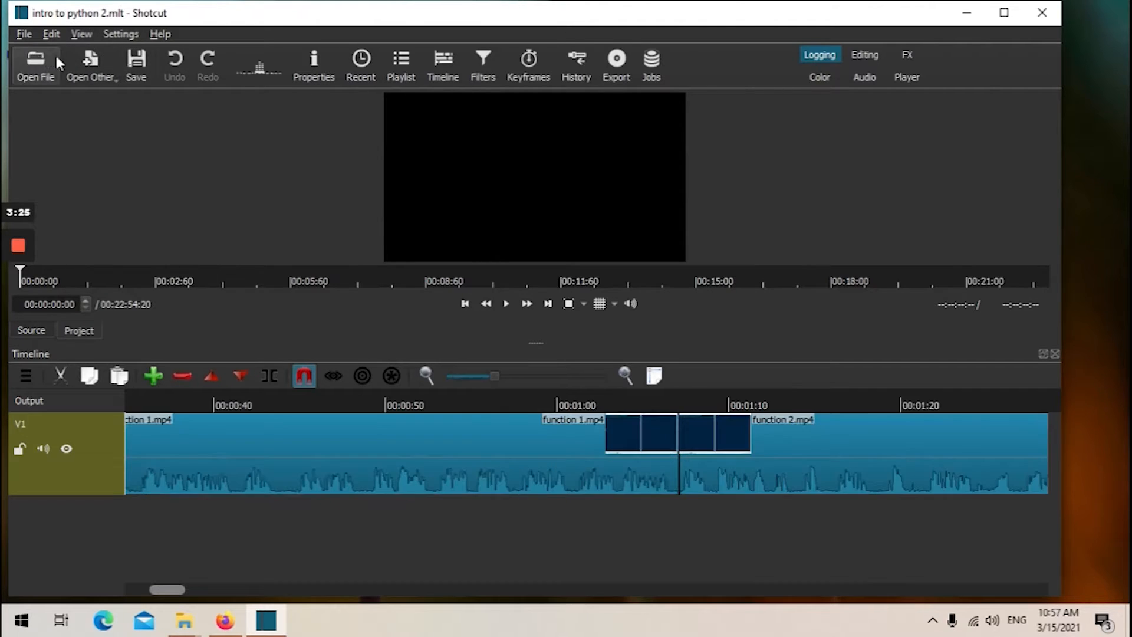
Close the current project and open breakfast.mp4 from the Desktop's Shotcut folder.
click(24, 34)
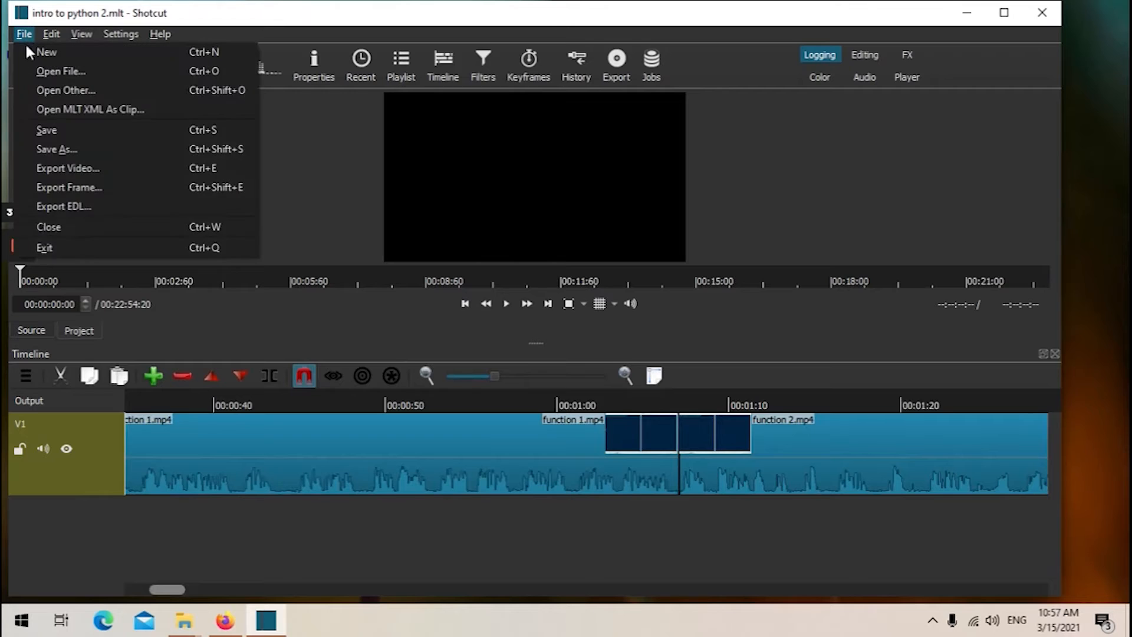
click(49, 227)
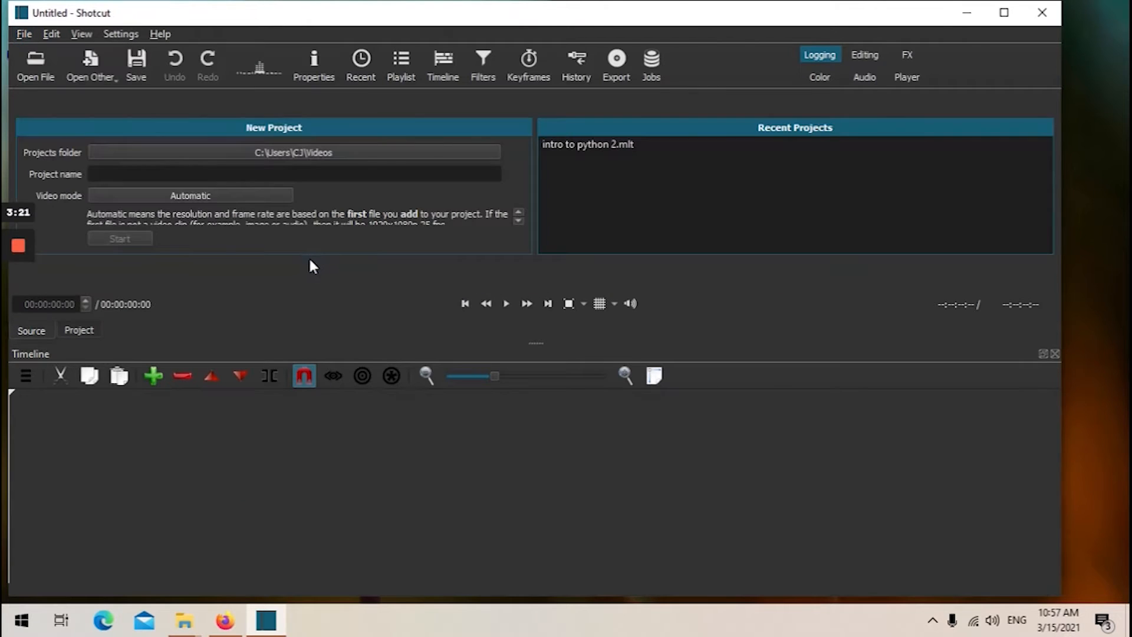
click(31, 60)
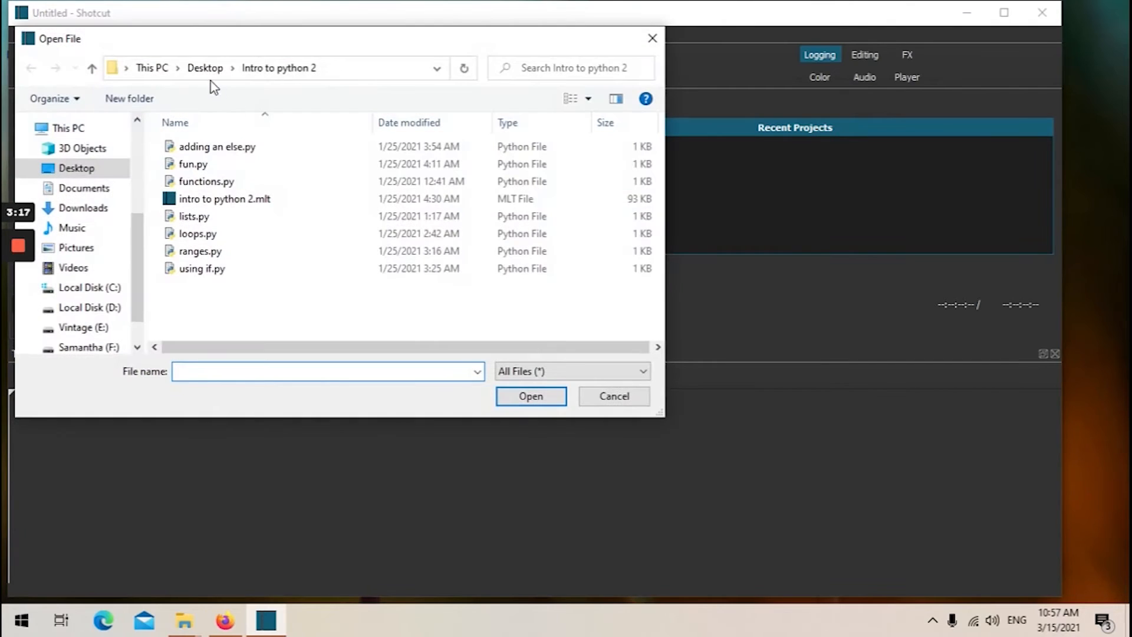
click(204, 69)
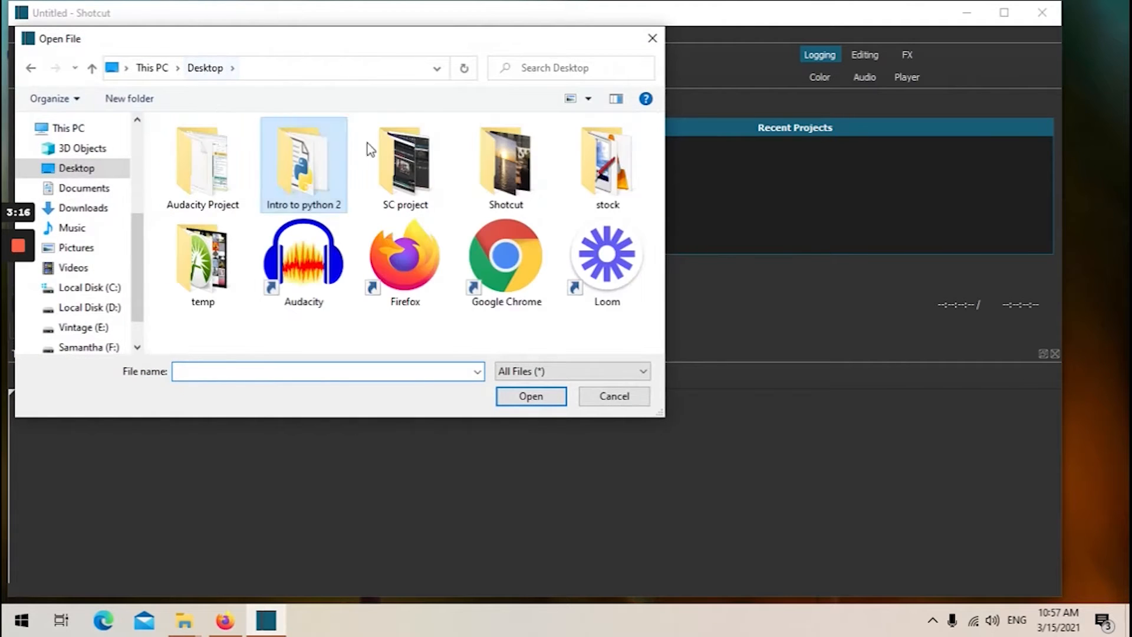
double_click(486, 159)
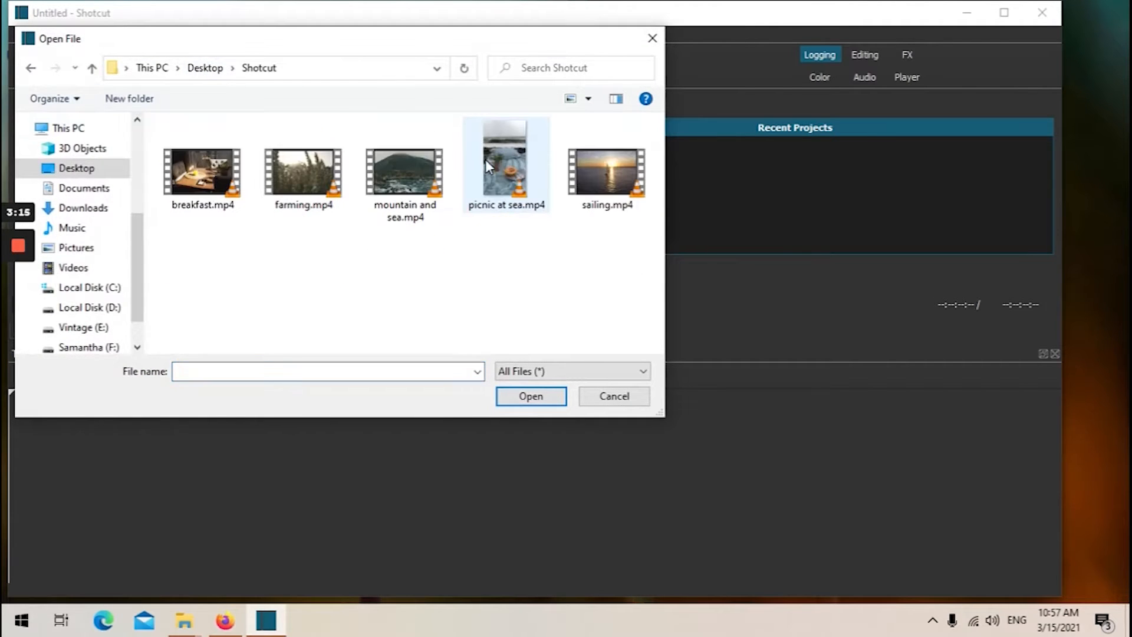
double_click(195, 174)
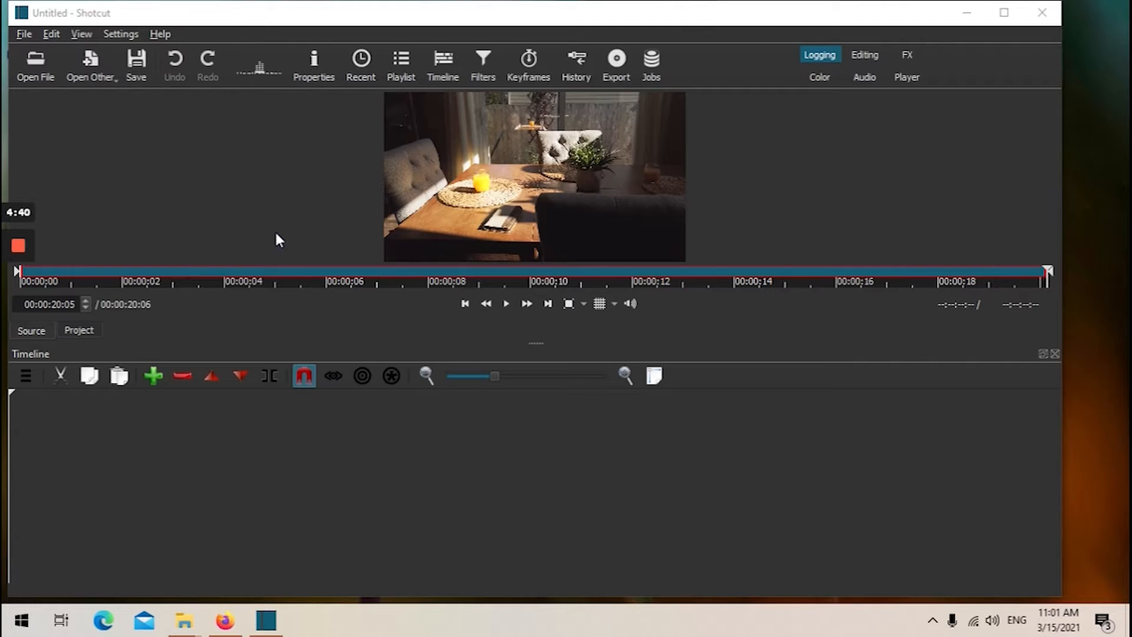
Save the project as Shotcut Project.mlt in Videos\Shotcut Project, replacing the existing file.
key(ctrl+s)
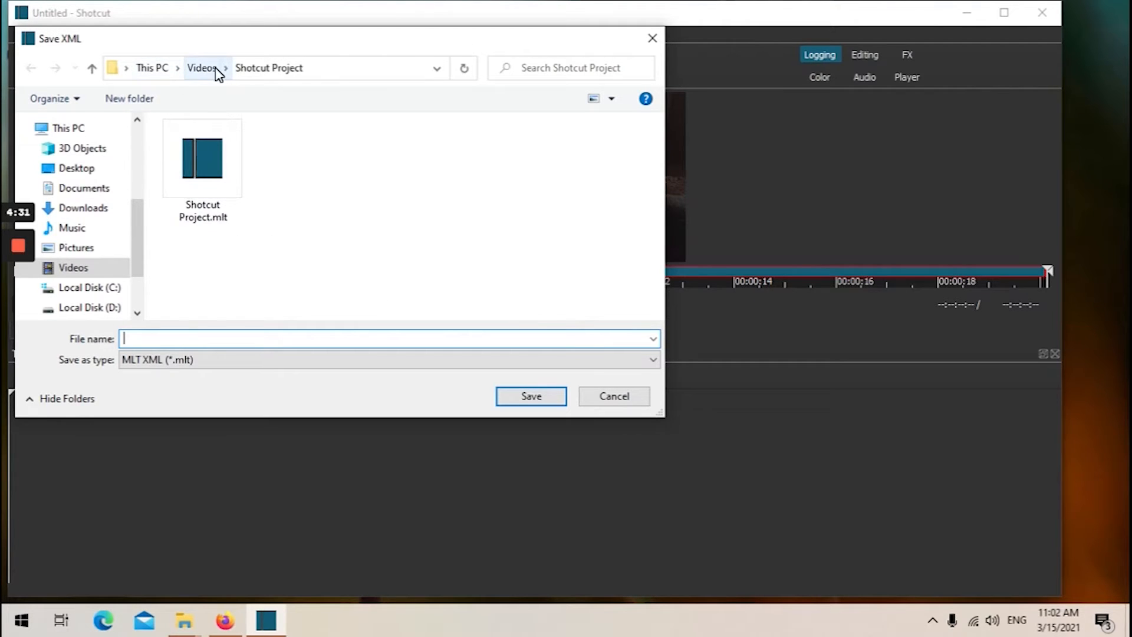
click(200, 157)
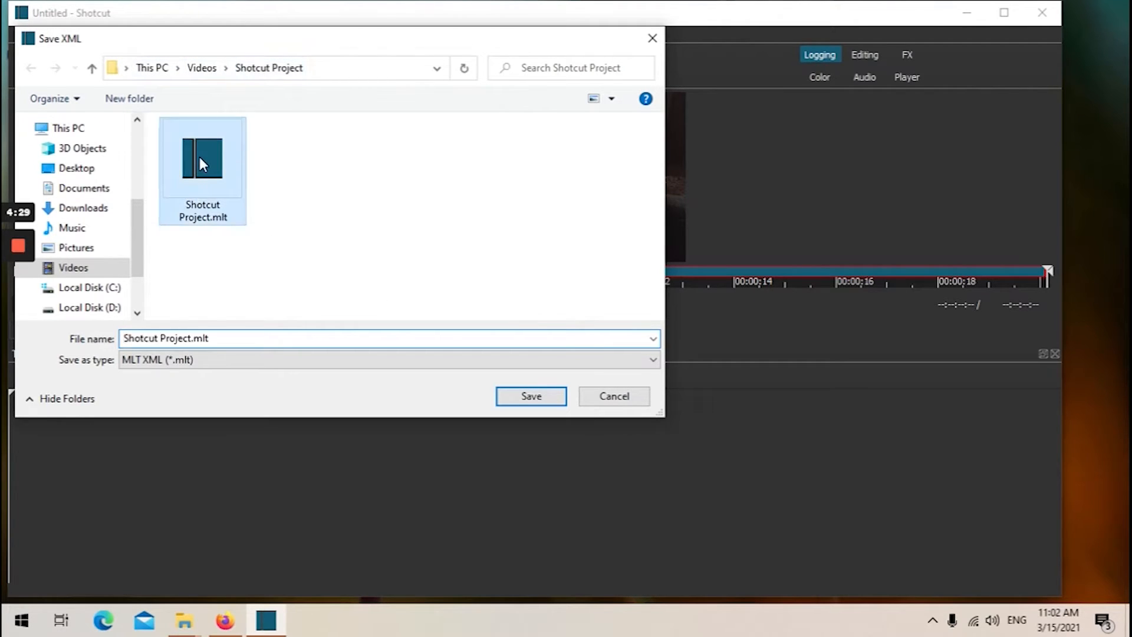
click(531, 398)
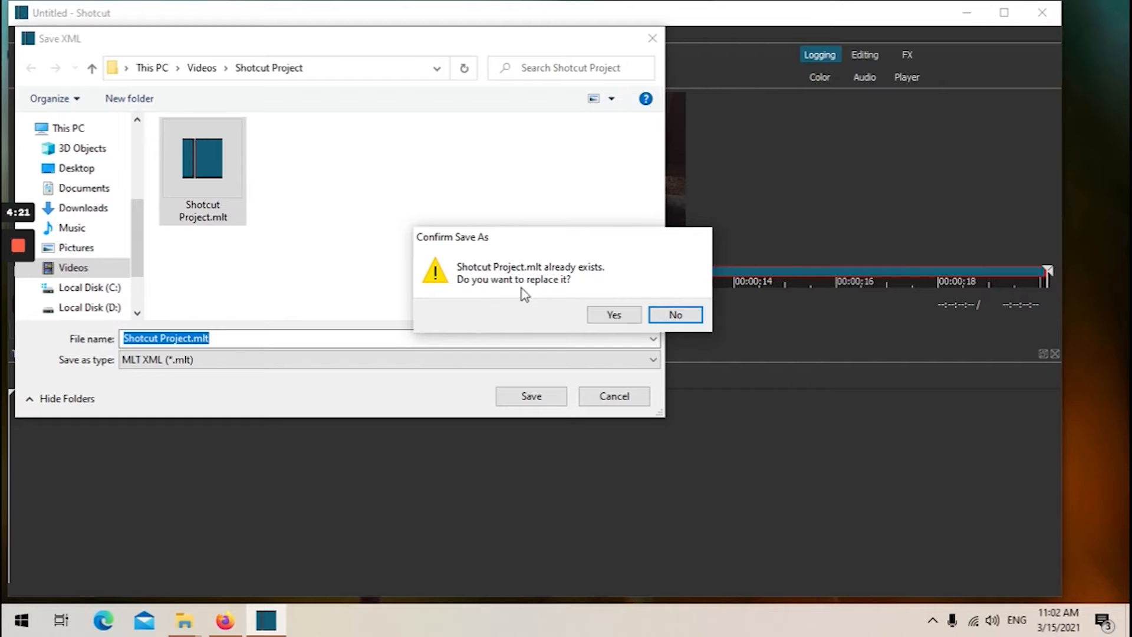
click(613, 316)
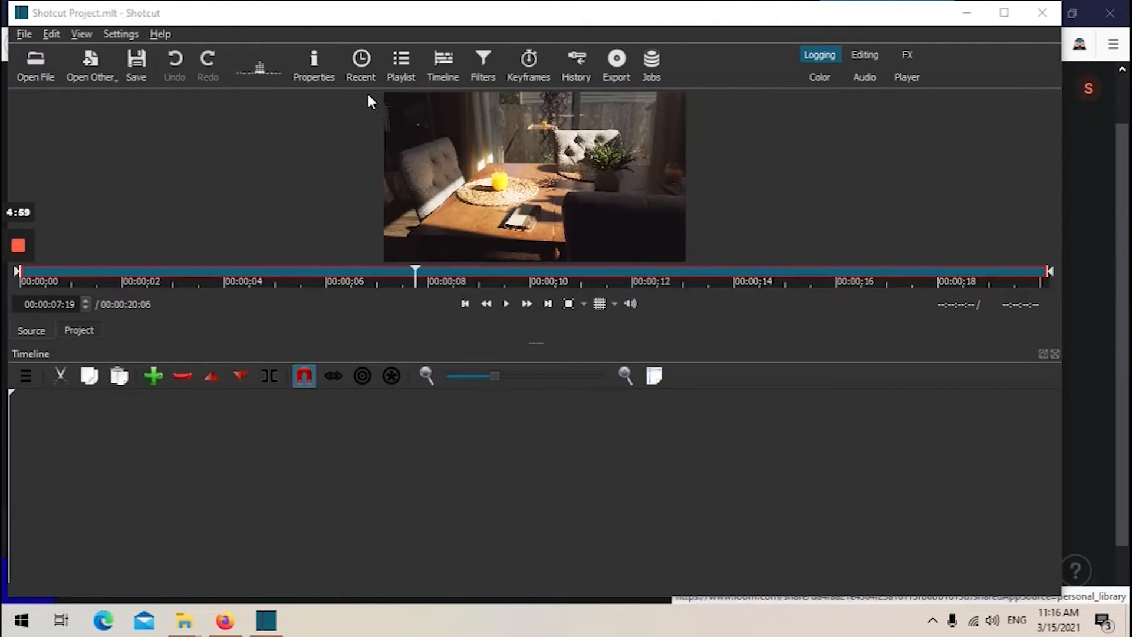
Show the Playlist panel and add the open breakfast.mp4 clip to the playlist.
click(359, 68)
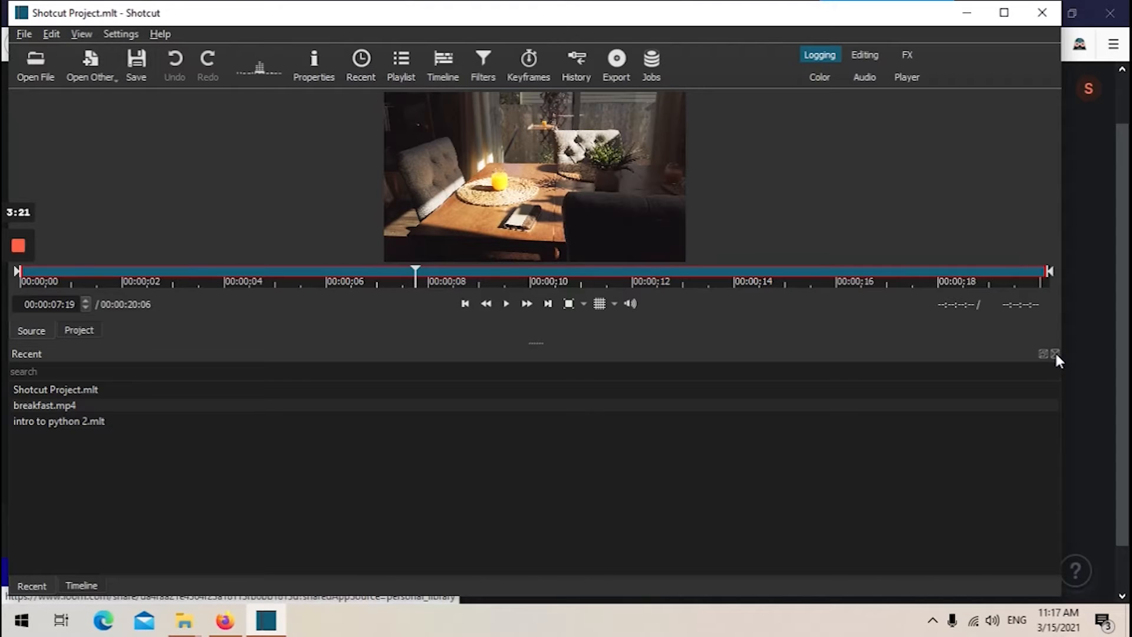
click(1055, 354)
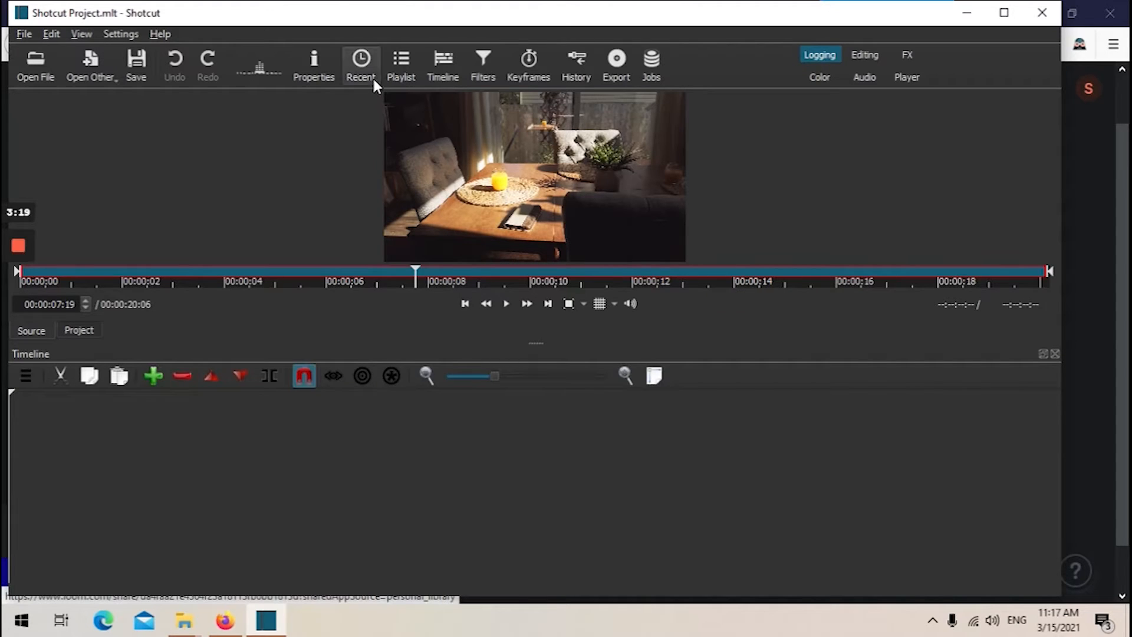
click(402, 59)
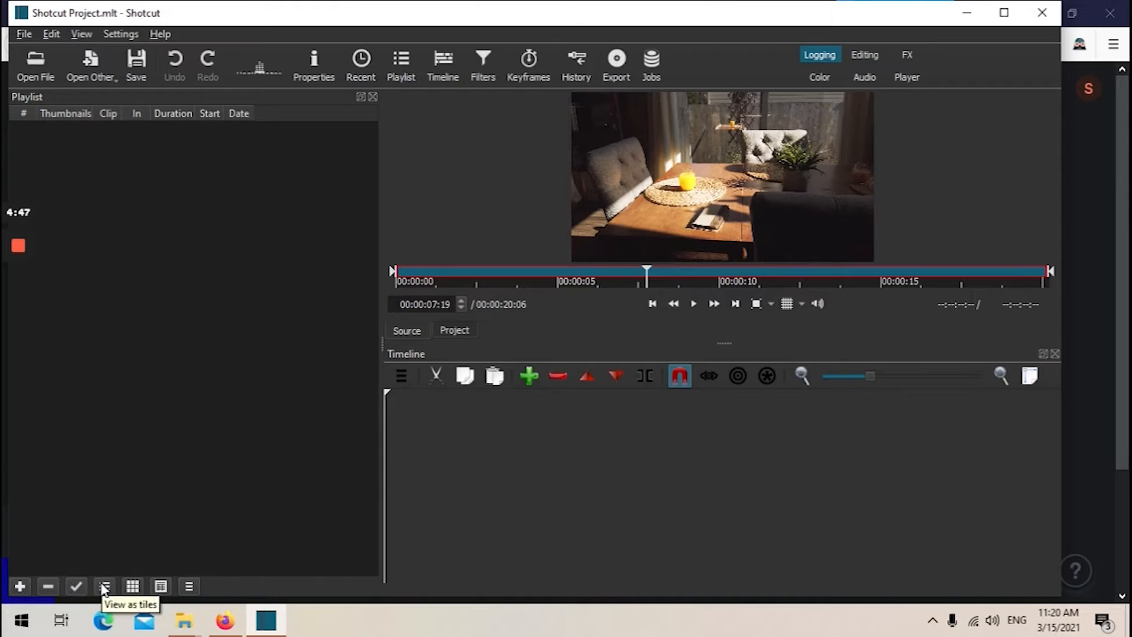
click(20, 586)
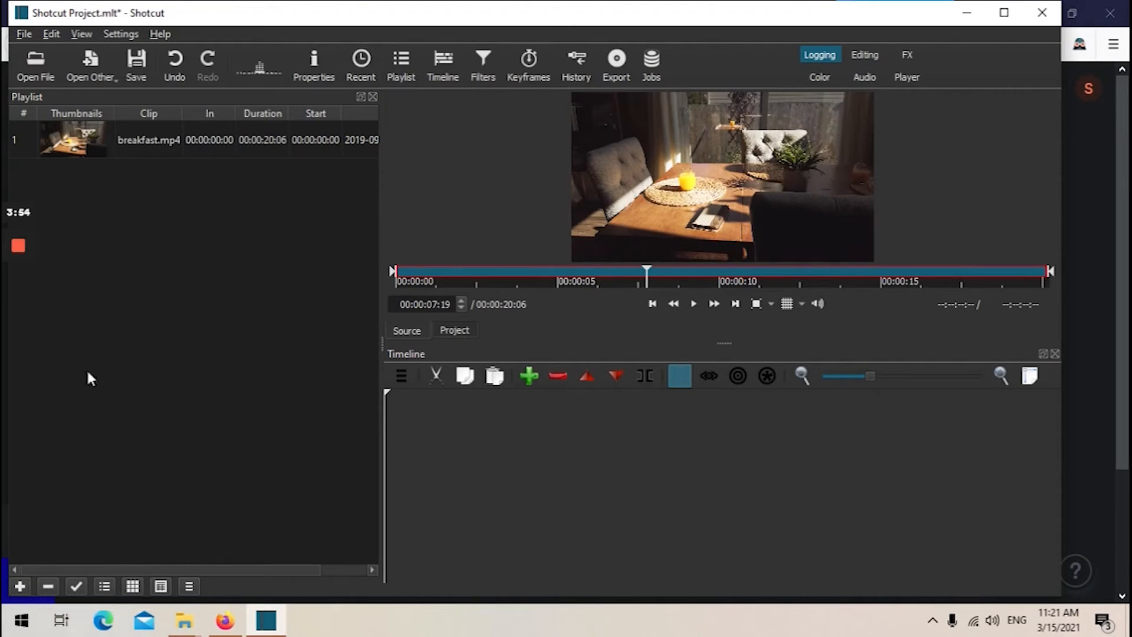
Open farming.mp4 from the Desktop's Shotcut folder and add it to the playlist.
click(43, 61)
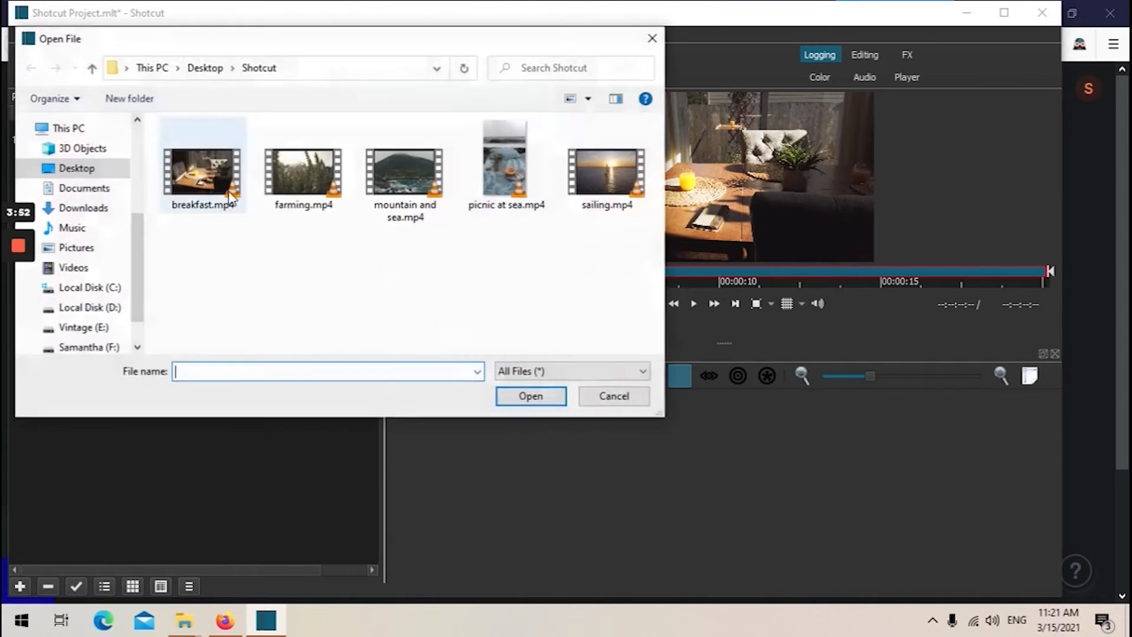
double_click(296, 177)
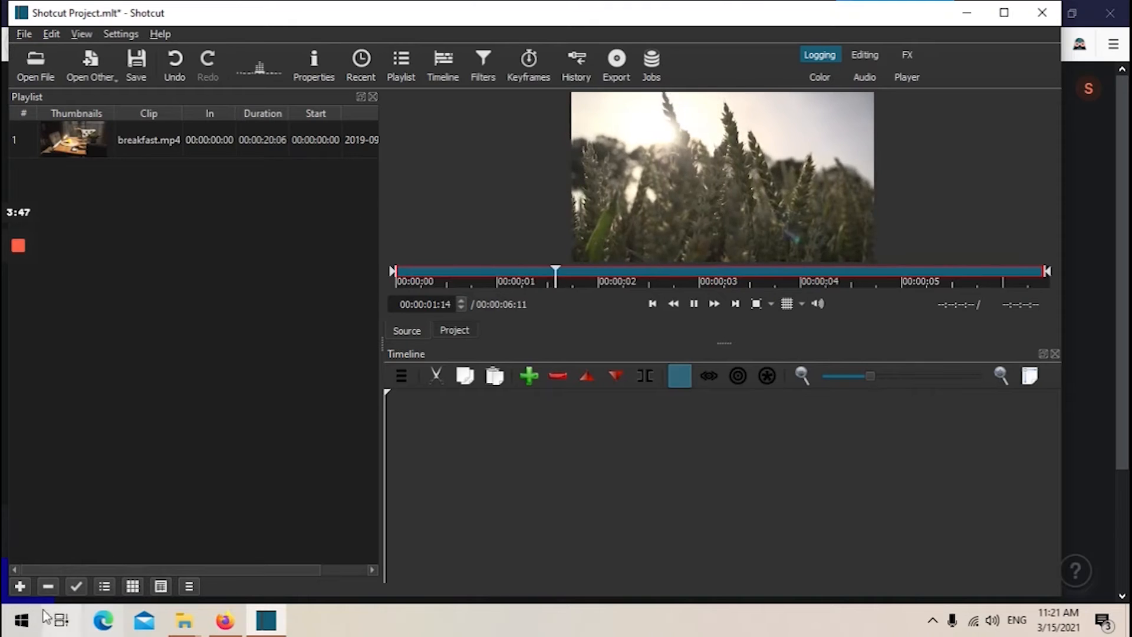
click(21, 585)
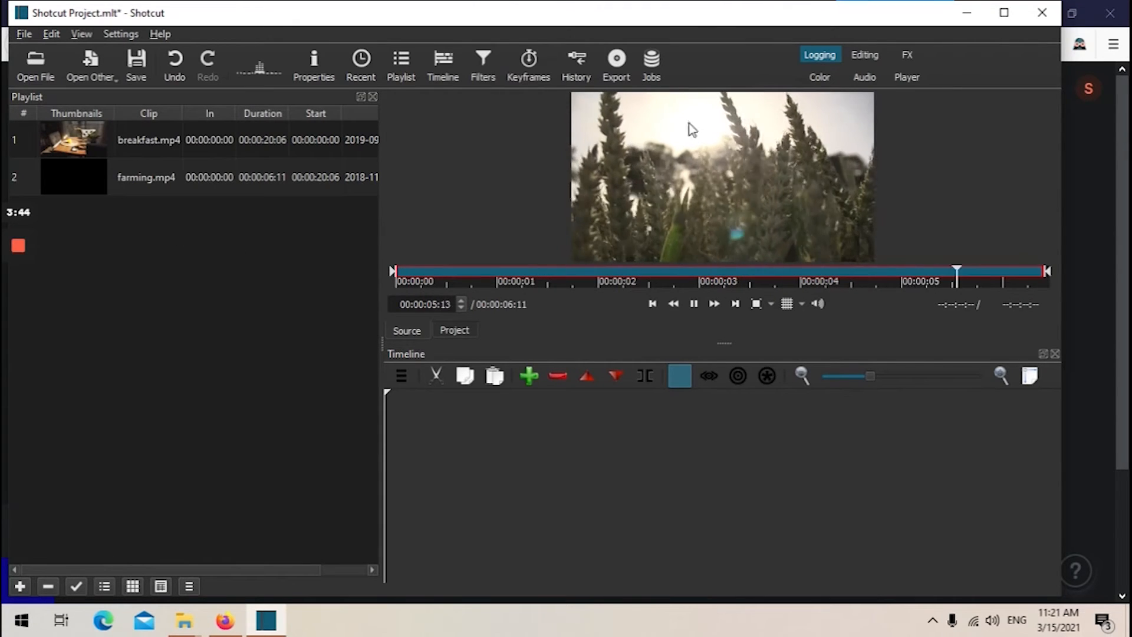
Open mountain and sea.mp4, picnic at sea.mp4 and sailing.mp4 together from the Shotcut folder into the playlist.
click(35, 57)
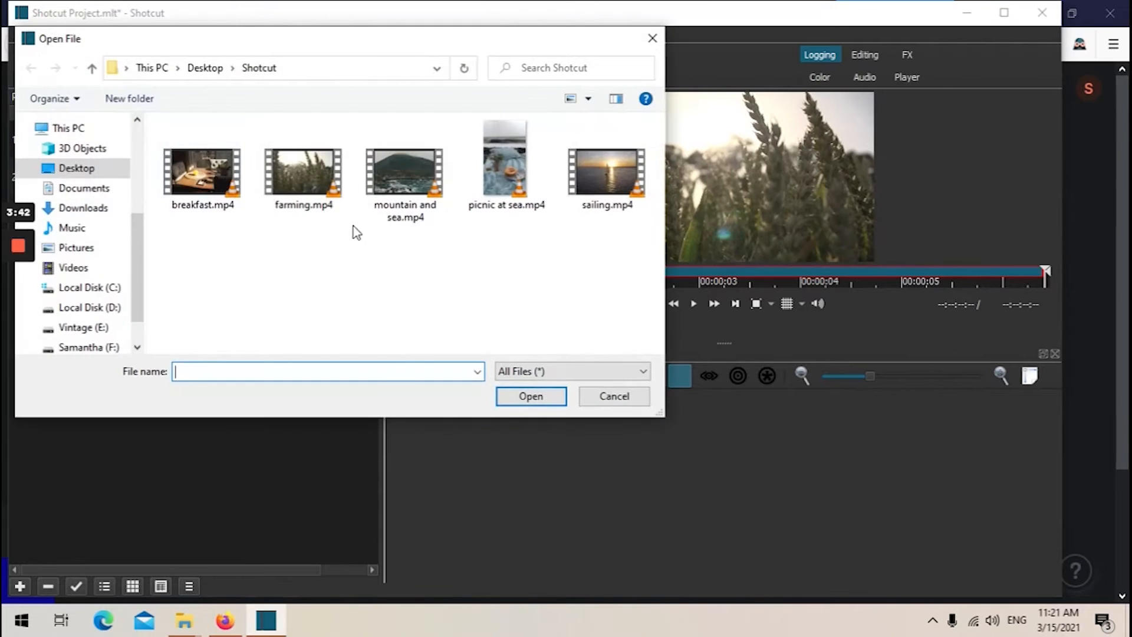
drag(360, 115, 652, 256)
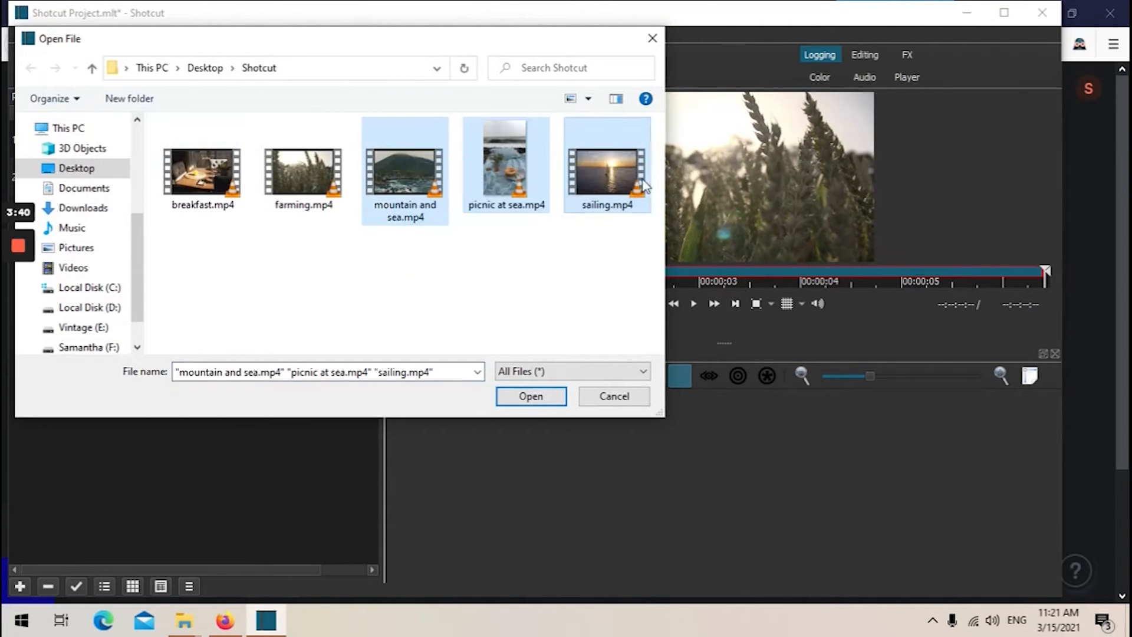
click(531, 396)
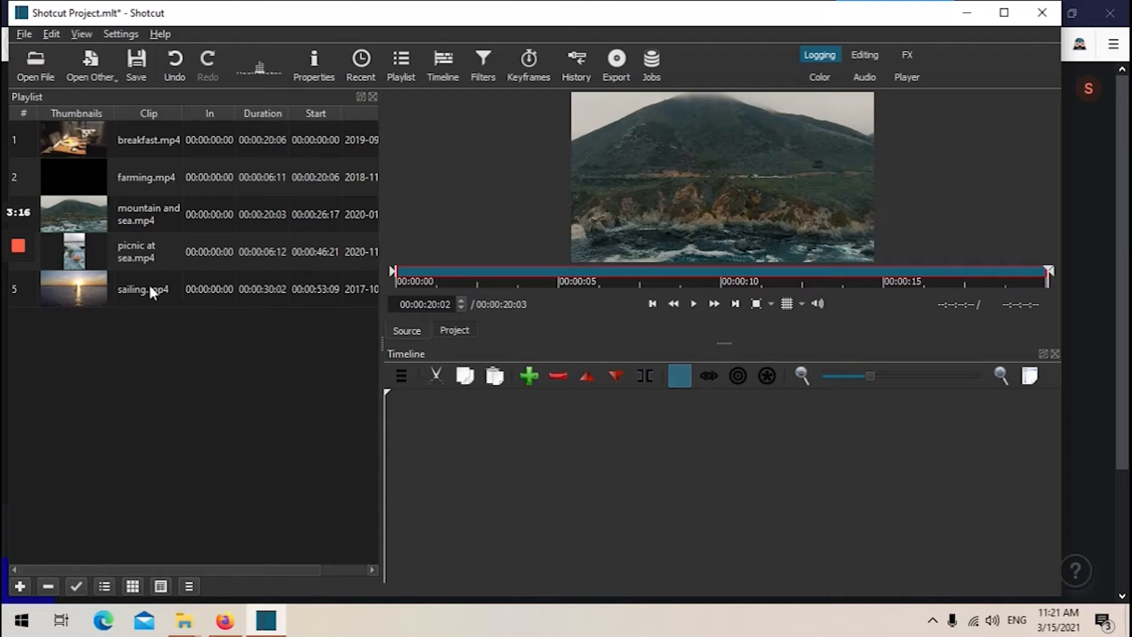
Preview the picnic at sea and sailing clips from the playlist and save the project.
click(81, 253)
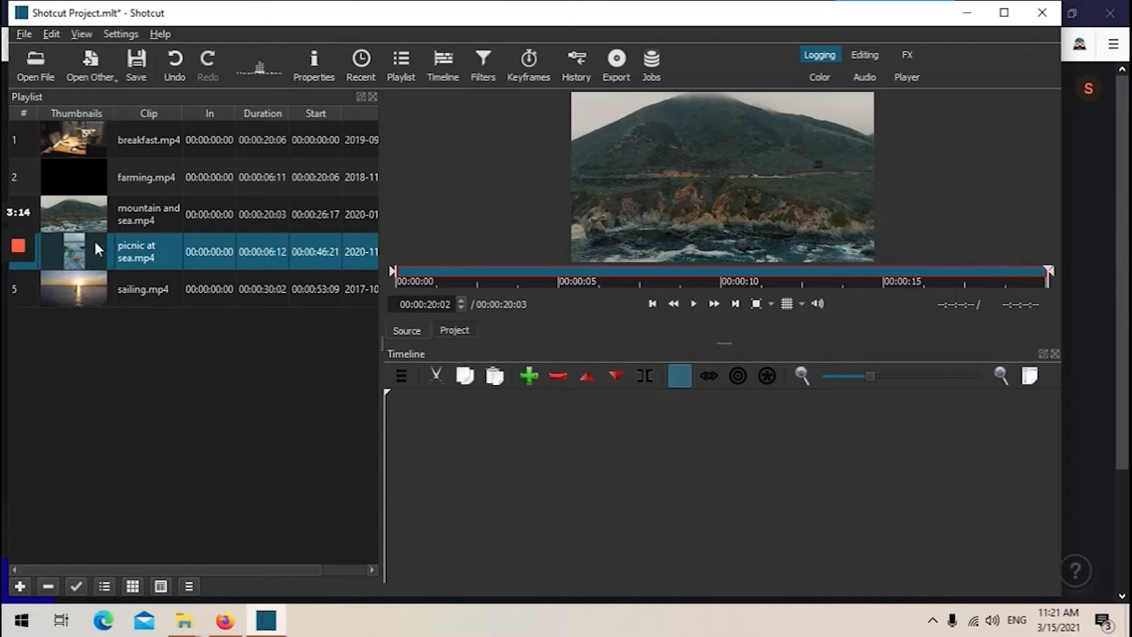
double_click(66, 241)
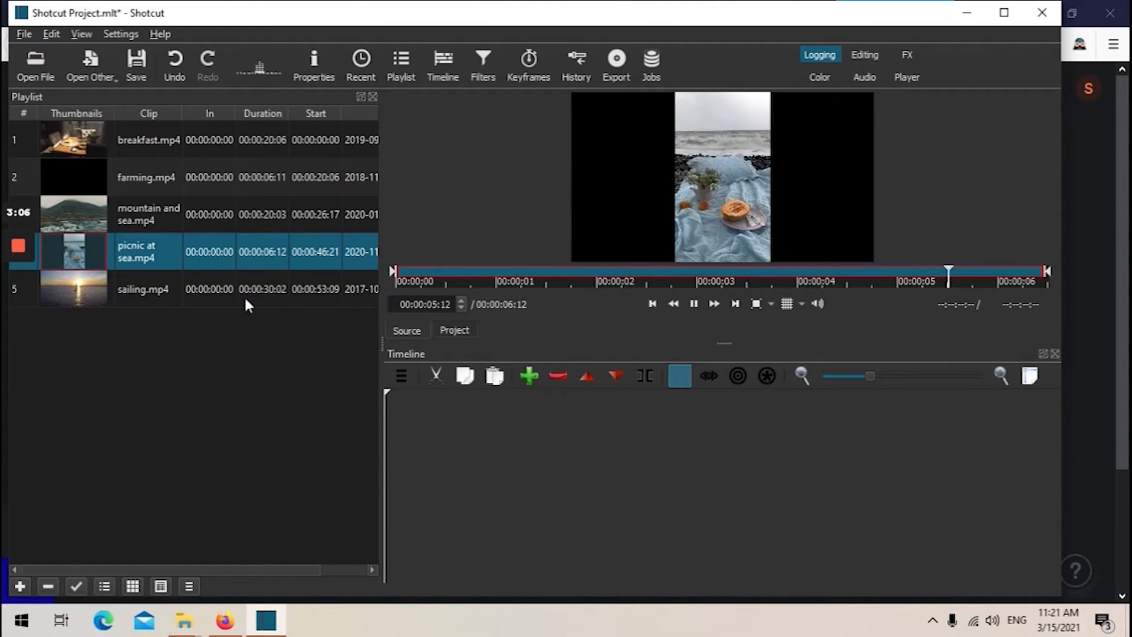
click(79, 292)
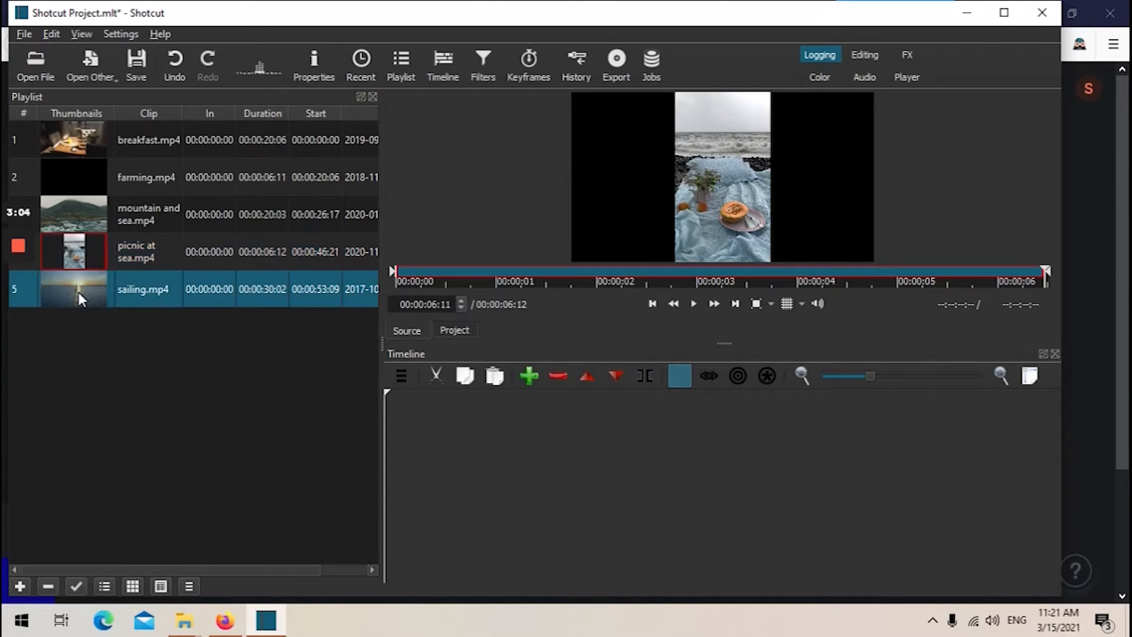
double_click(79, 292)
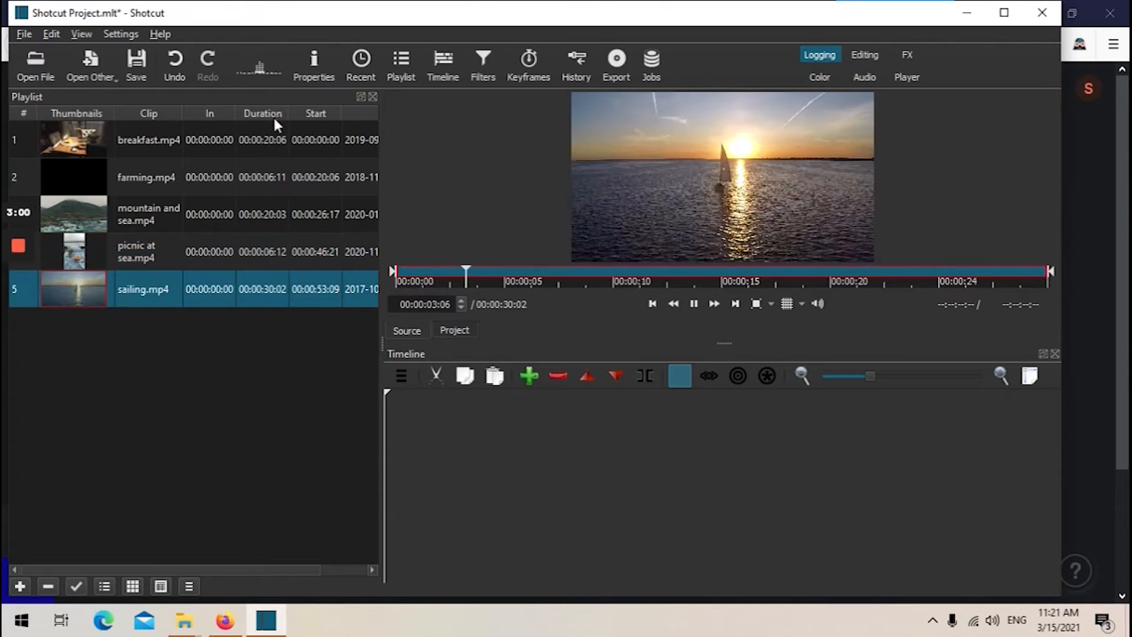
click(138, 61)
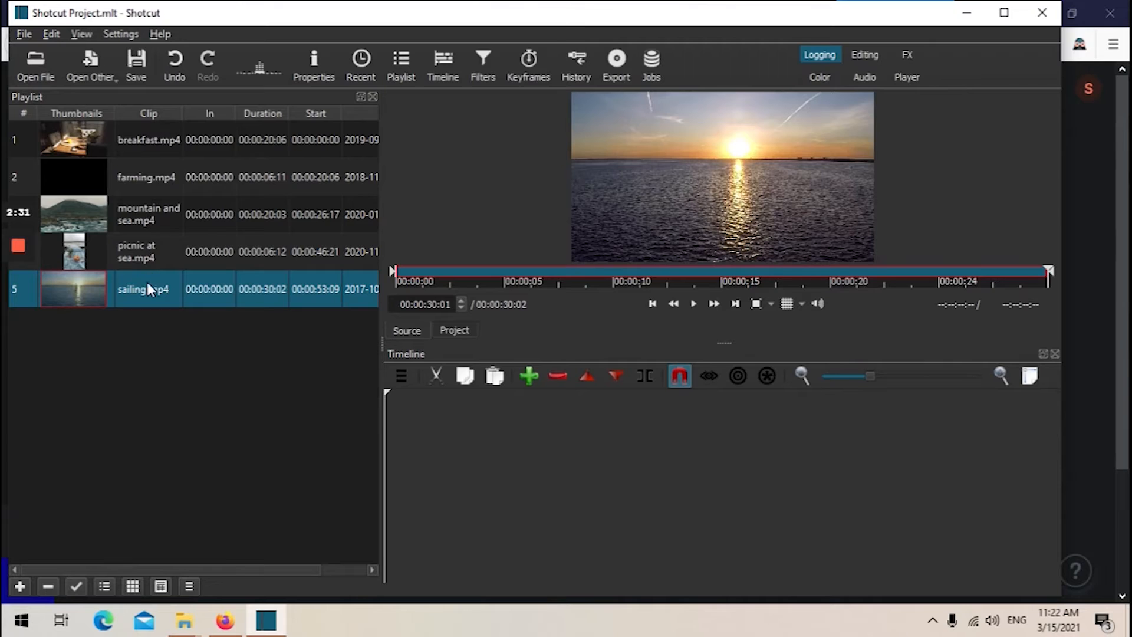
Open mountain and sea.mp4 in the source player and trim it to start at 00:00:07:12 with a 00:00:05:02 duration.
click(84, 136)
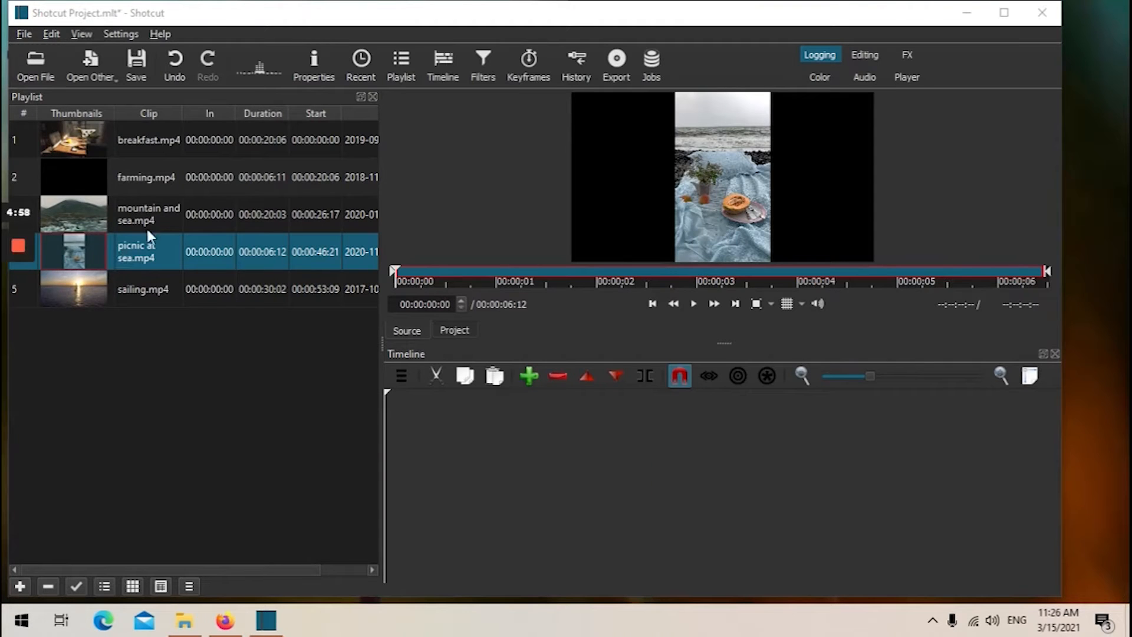
click(154, 212)
double_click(154, 211)
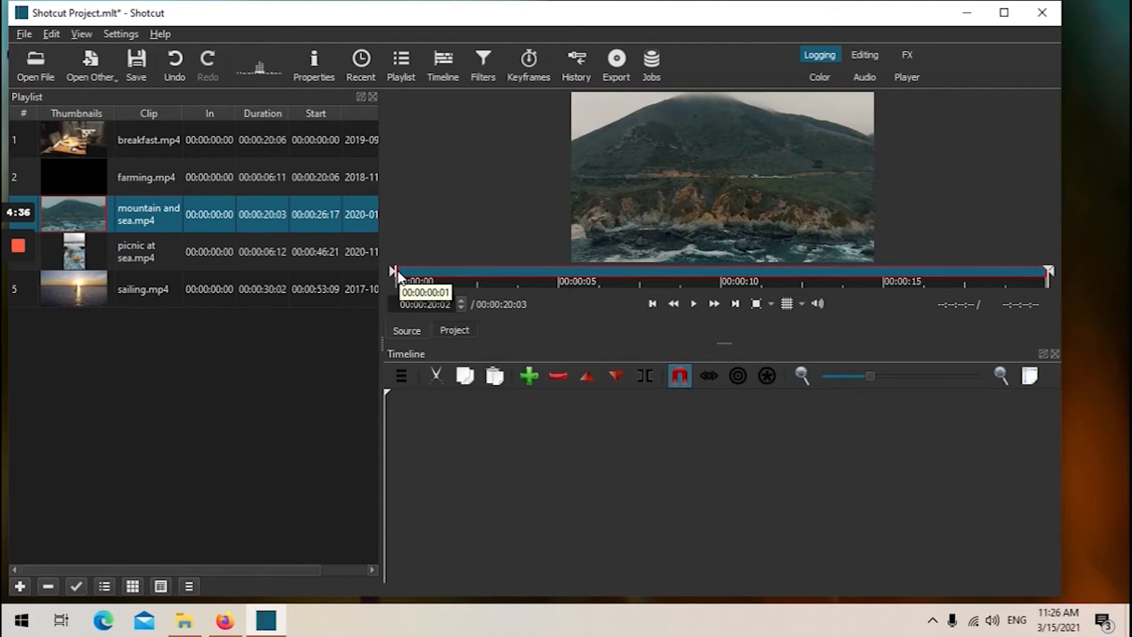
drag(398, 271, 641, 274)
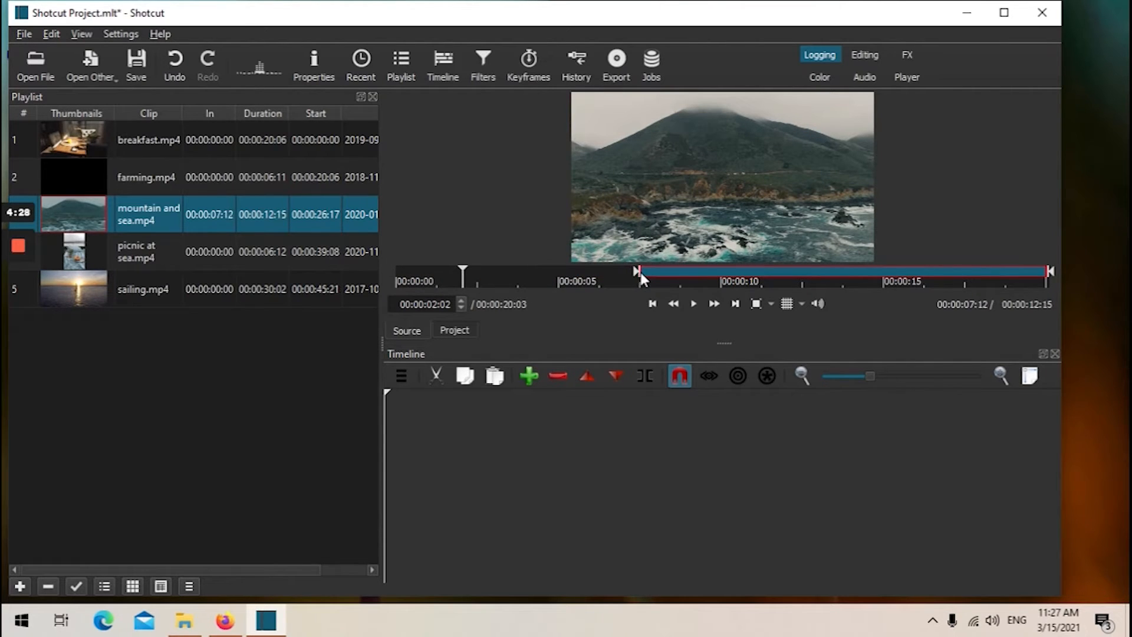
drag(1051, 271, 805, 270)
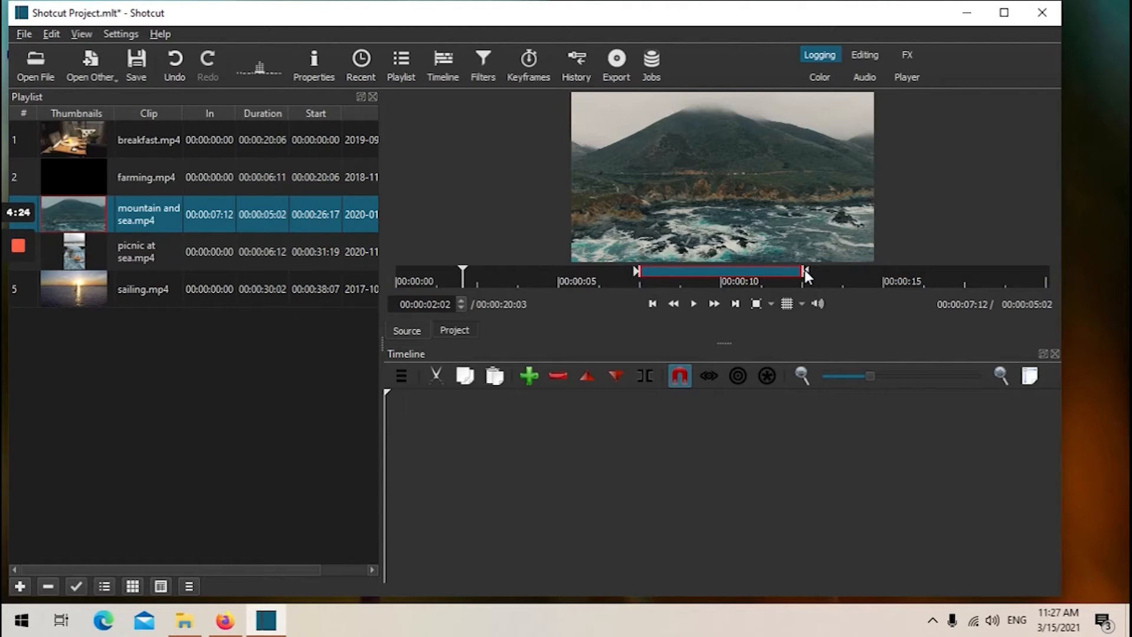
Place the trimmed mountain and sea clip onto the timeline's V1 track and play it back.
click(697, 303)
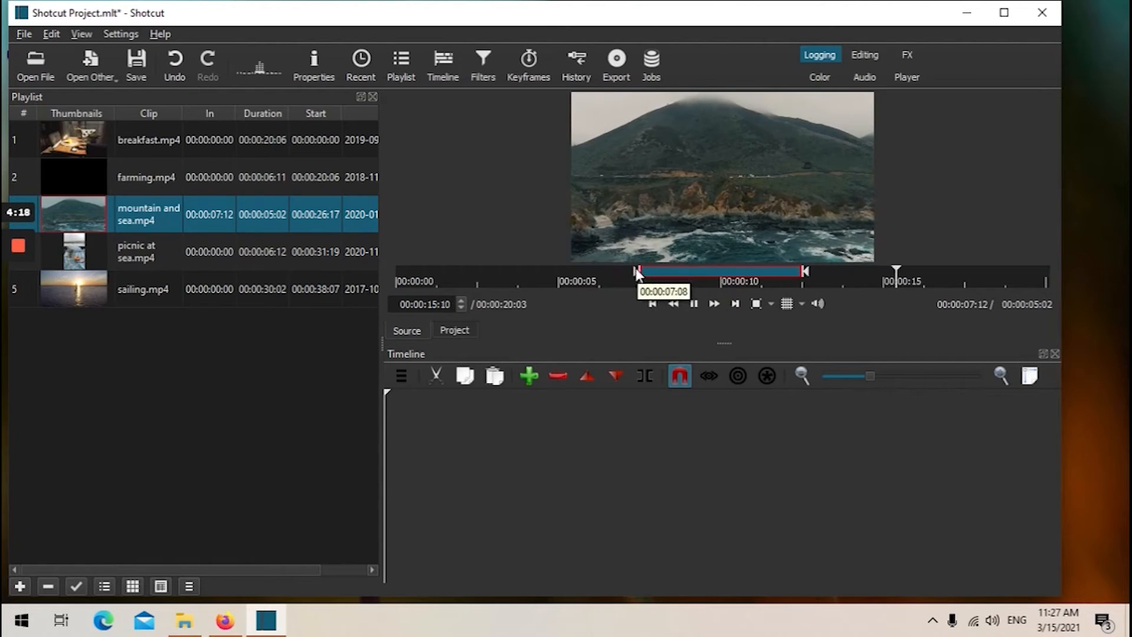
drag(653, 253, 644, 430)
key(a)
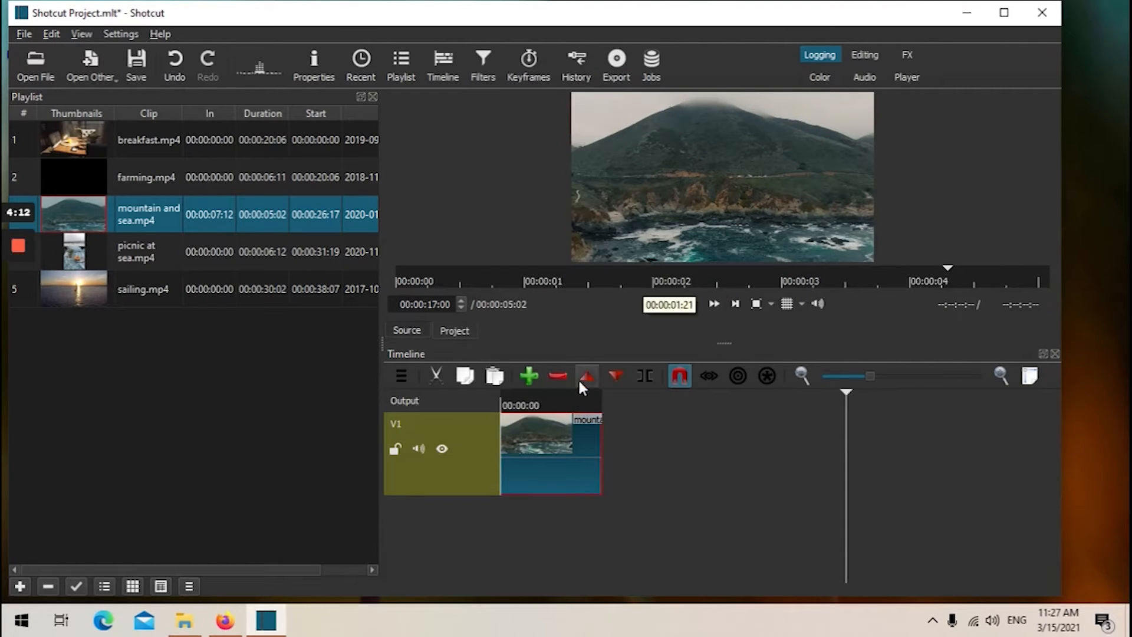
click(486, 404)
click(694, 304)
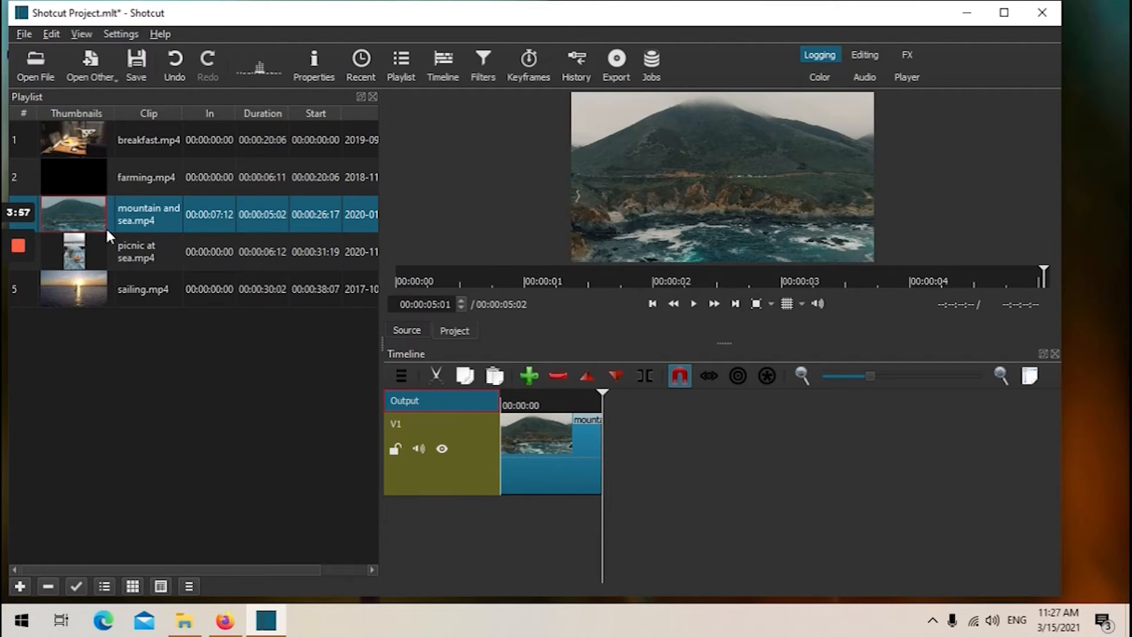
Add a second copy of mountain and sea to the timeline, adjust it, and delete it again.
drag(106, 232, 689, 462)
drag(685, 455, 615, 438)
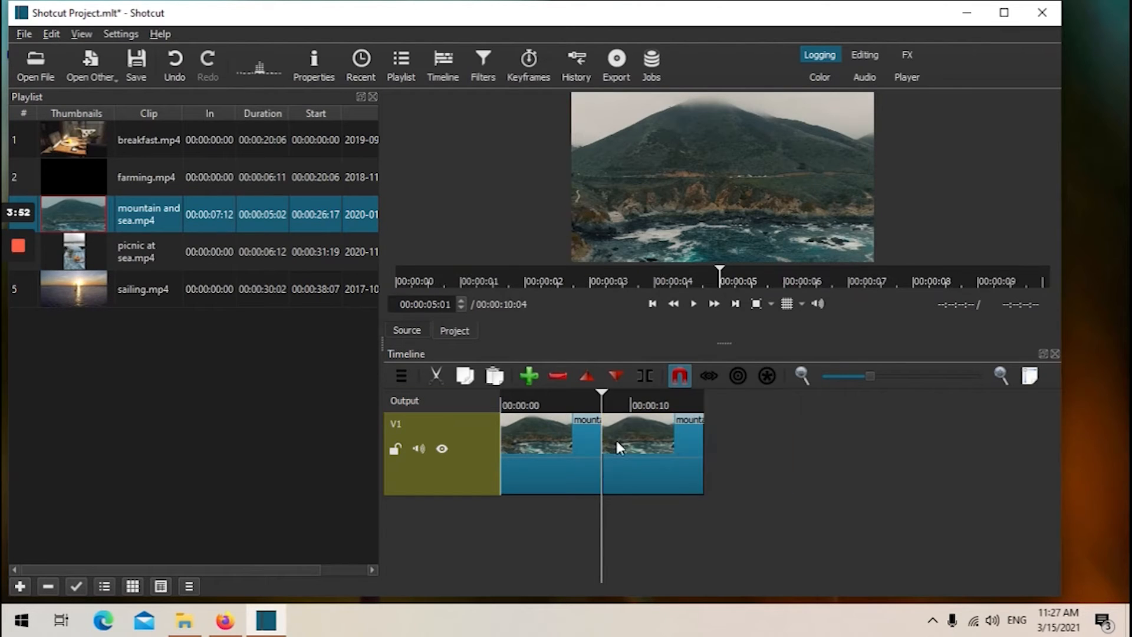
click(577, 455)
click(658, 448)
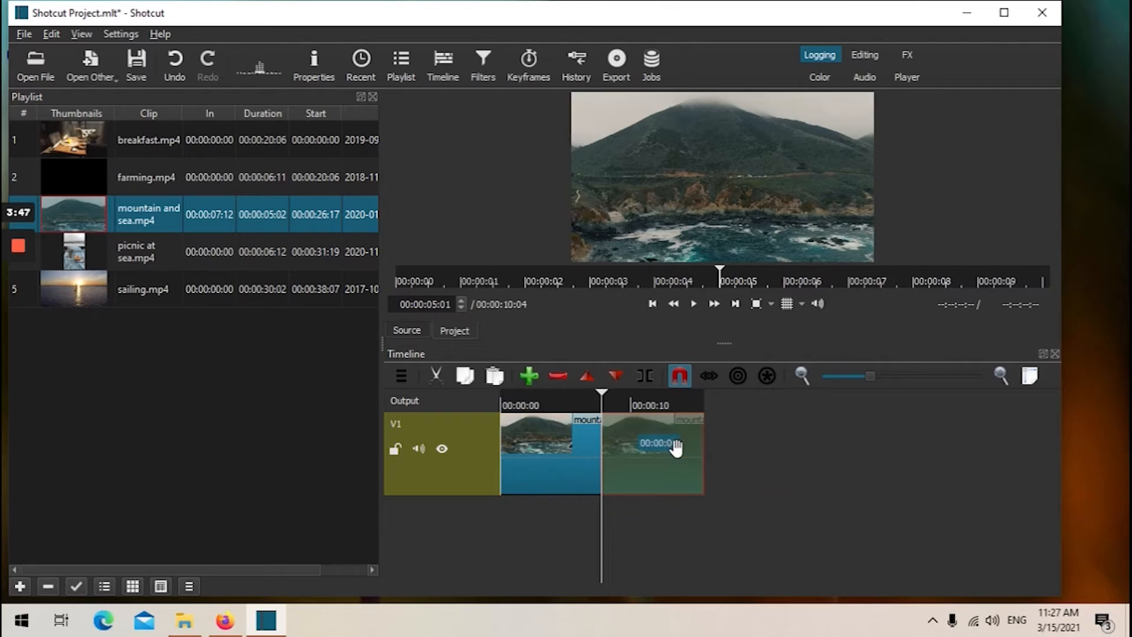
click(704, 447)
drag(701, 449, 669, 436)
key(Delete)
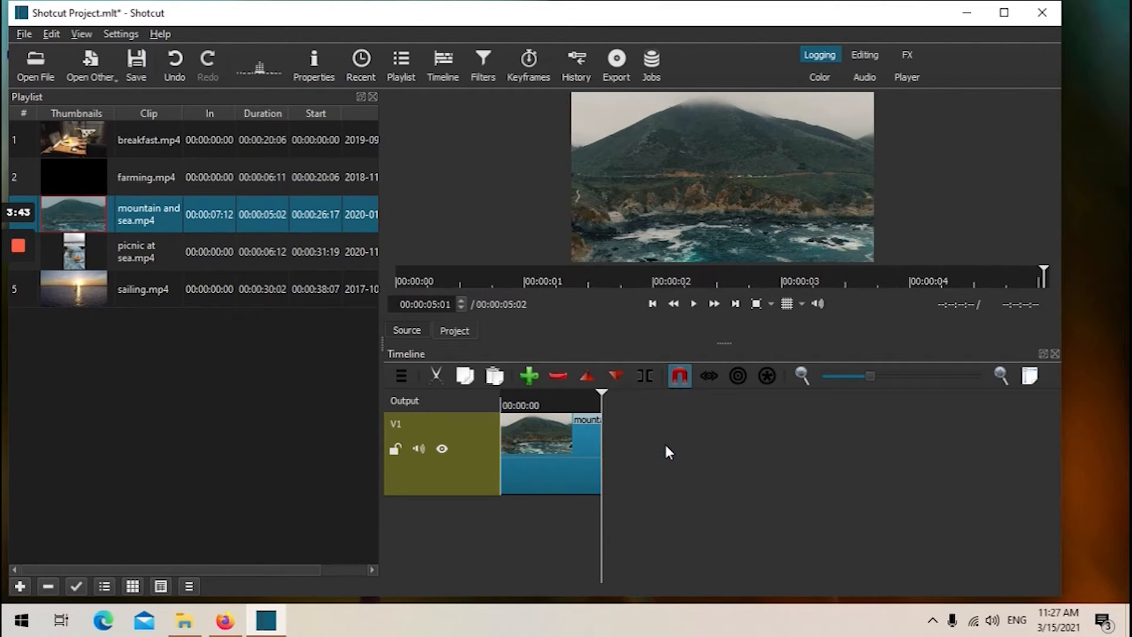
Return the playhead to the start and trim the end of the mountain and sea clip on the timeline.
click(585, 439)
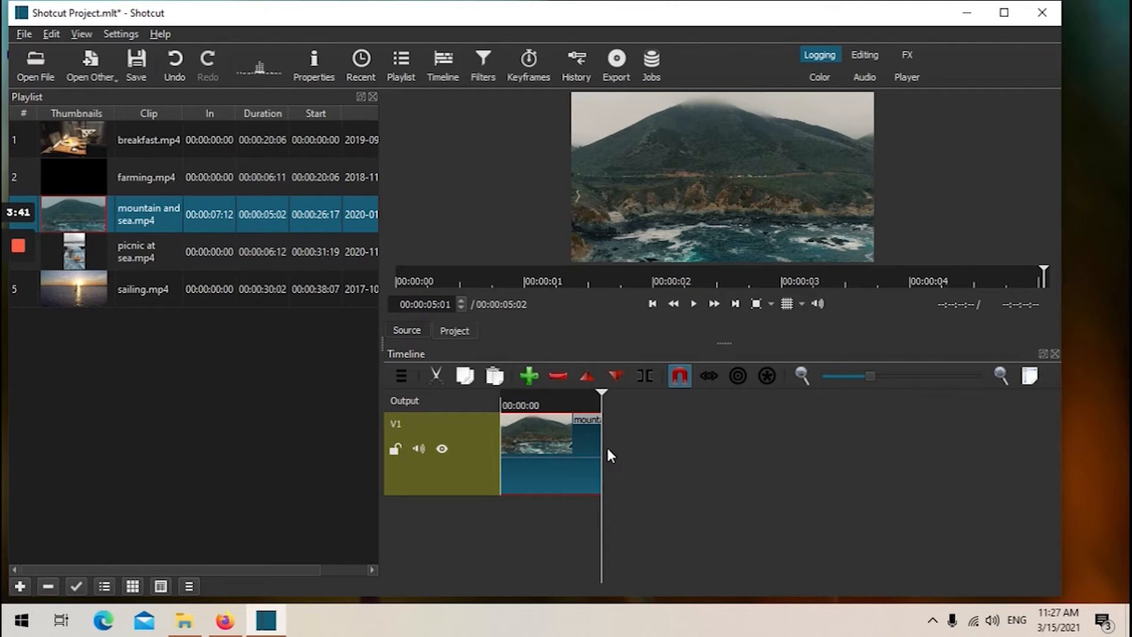
click(504, 402)
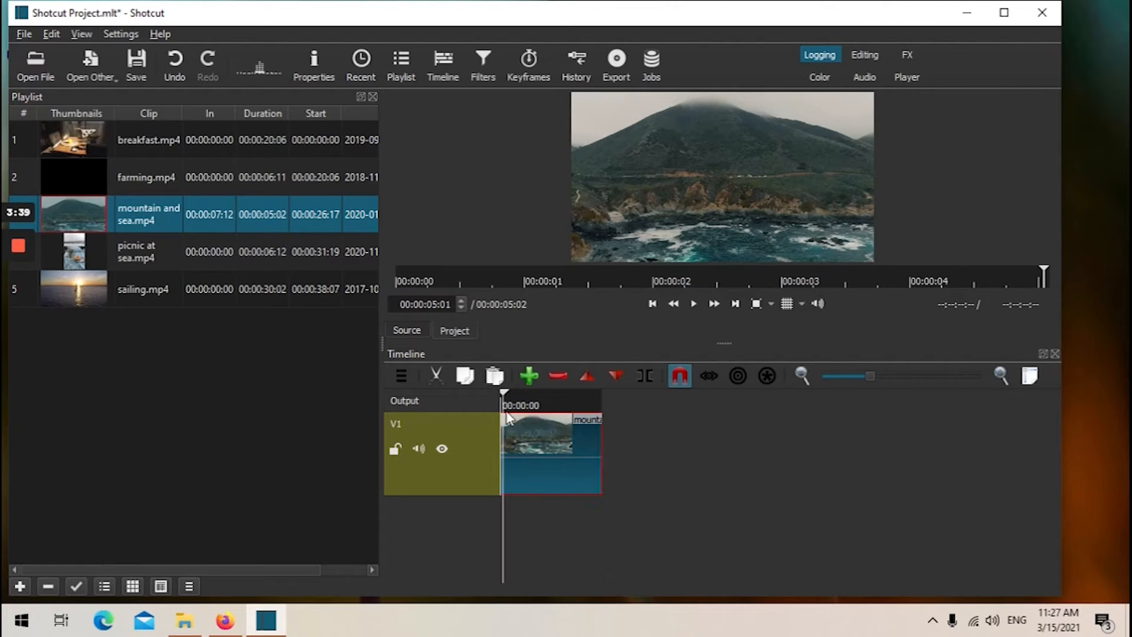
drag(599, 440, 549, 439)
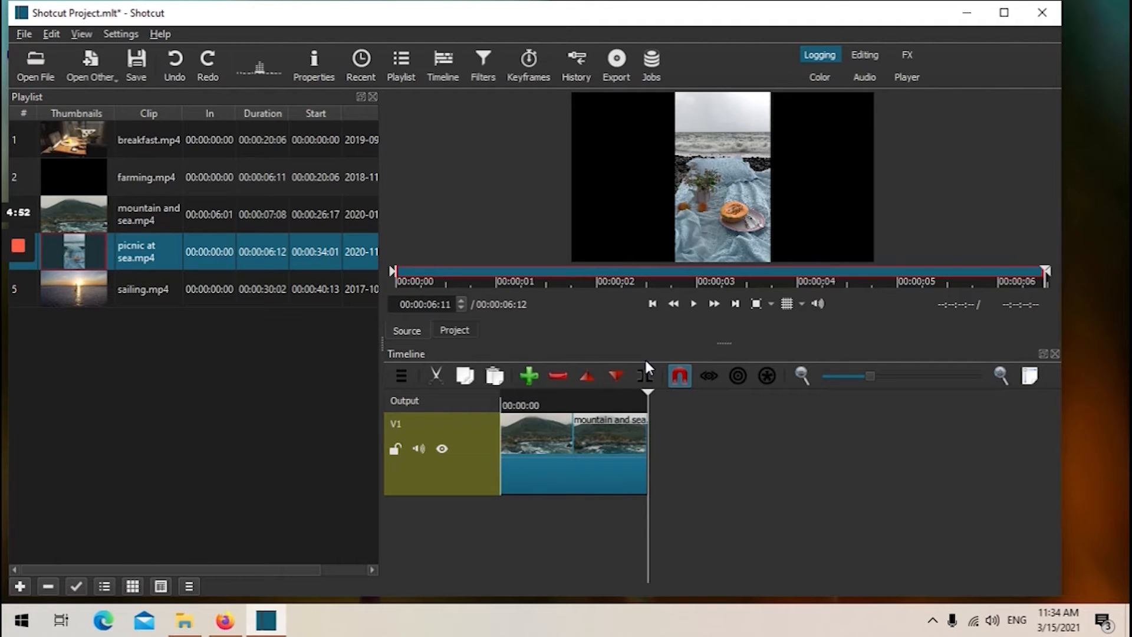
Open the History panel, undo the last three actions, and close the panel.
click(577, 64)
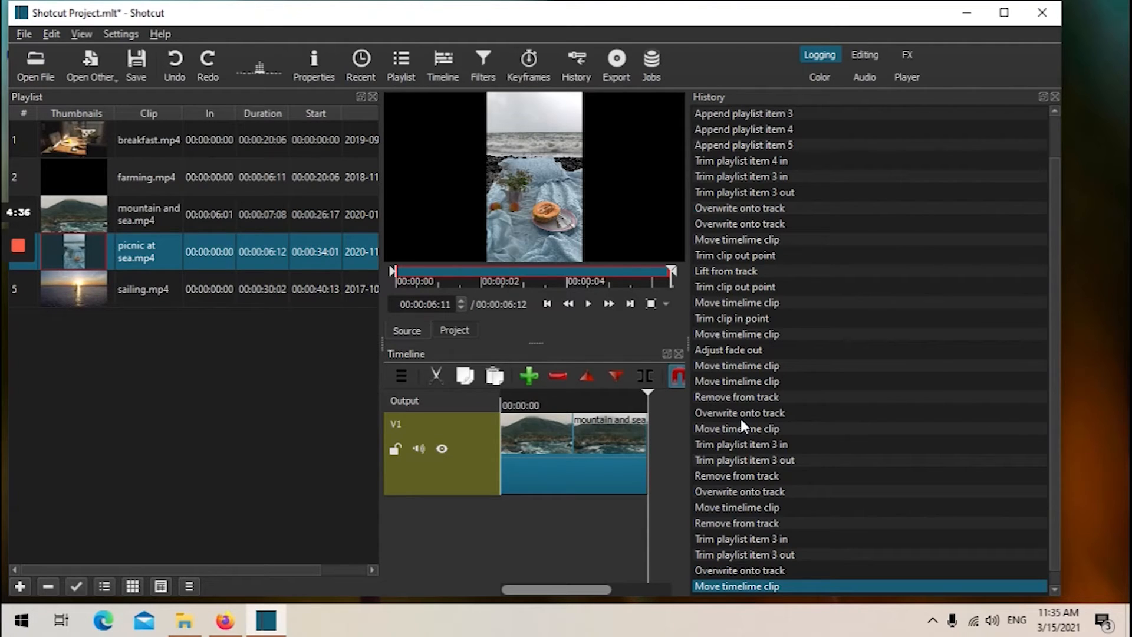
key(ctrl+z)
key(ctrl+z)
key(ctrl+z)
key(ctrl+z)
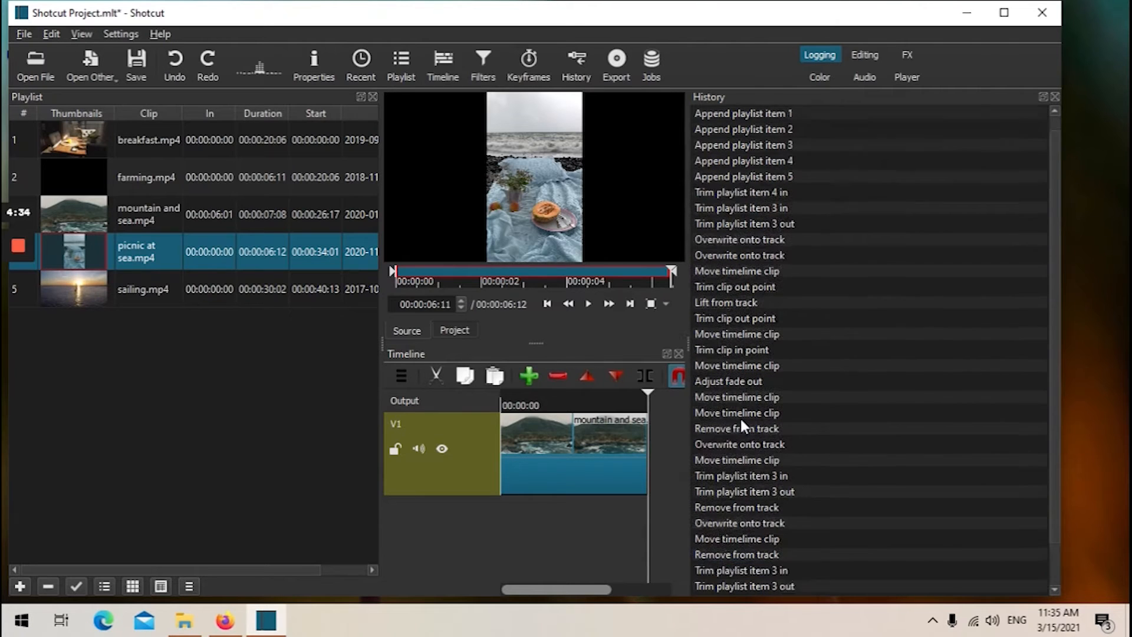
scroll(740, 416, up, 1)
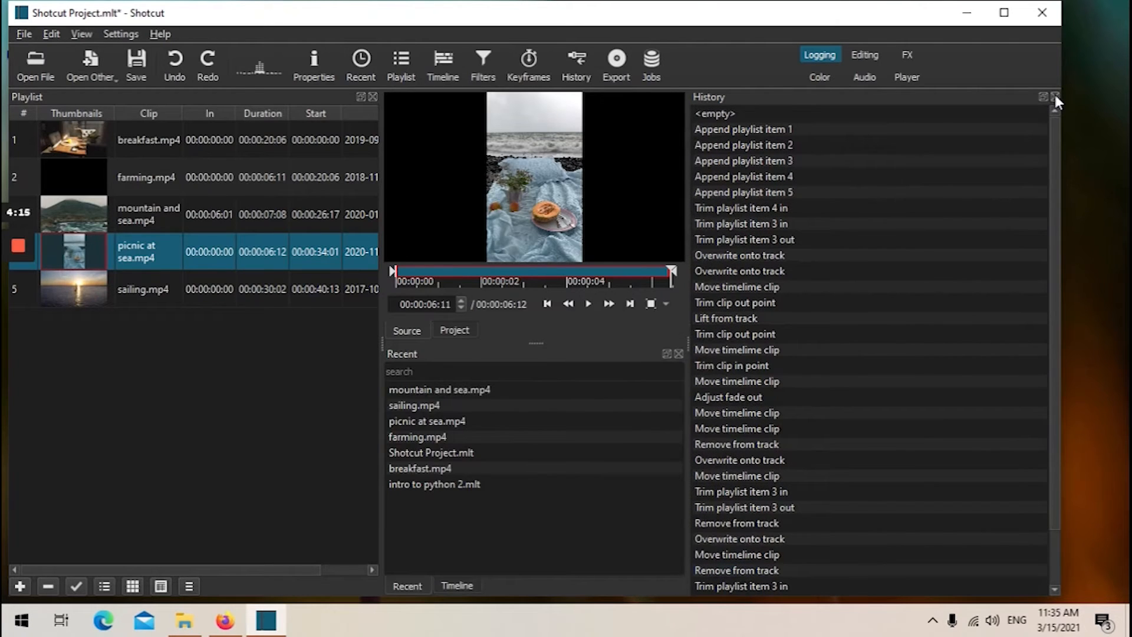
click(1055, 96)
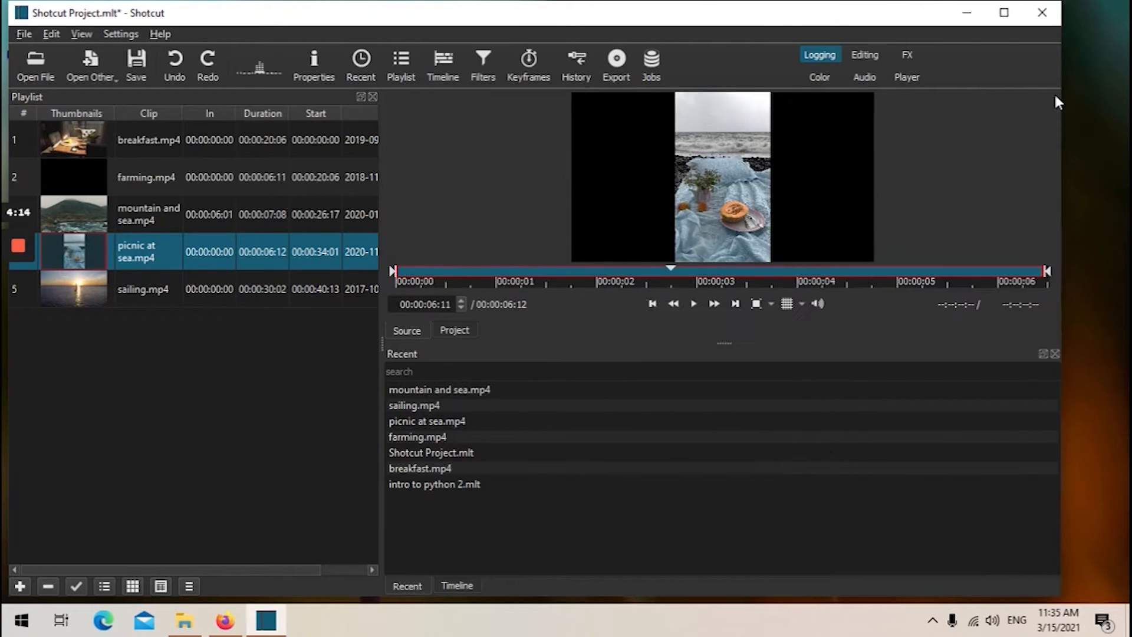
Open the Filters panel for picnic at sea.mp4 and browse the favourite filters list before closing it.
click(485, 72)
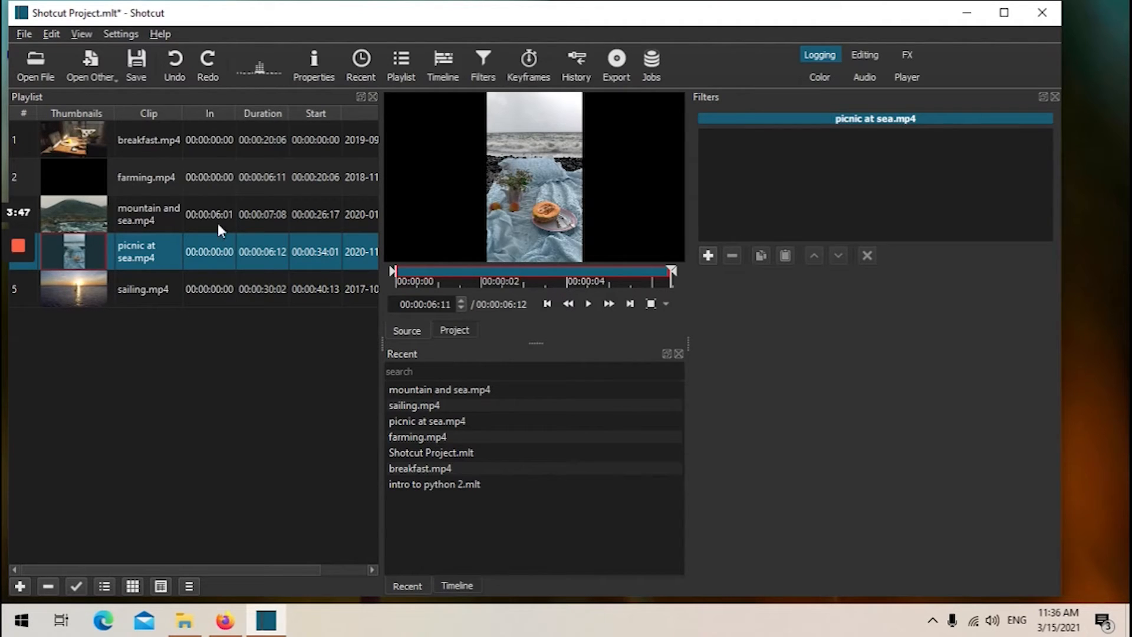
click(708, 256)
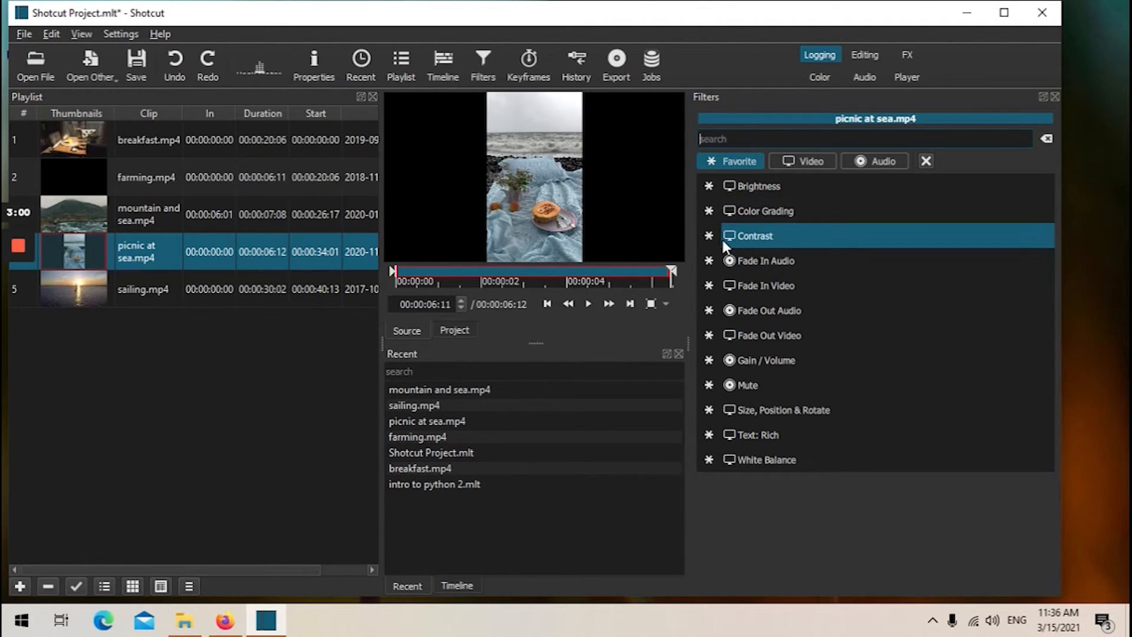
click(1055, 96)
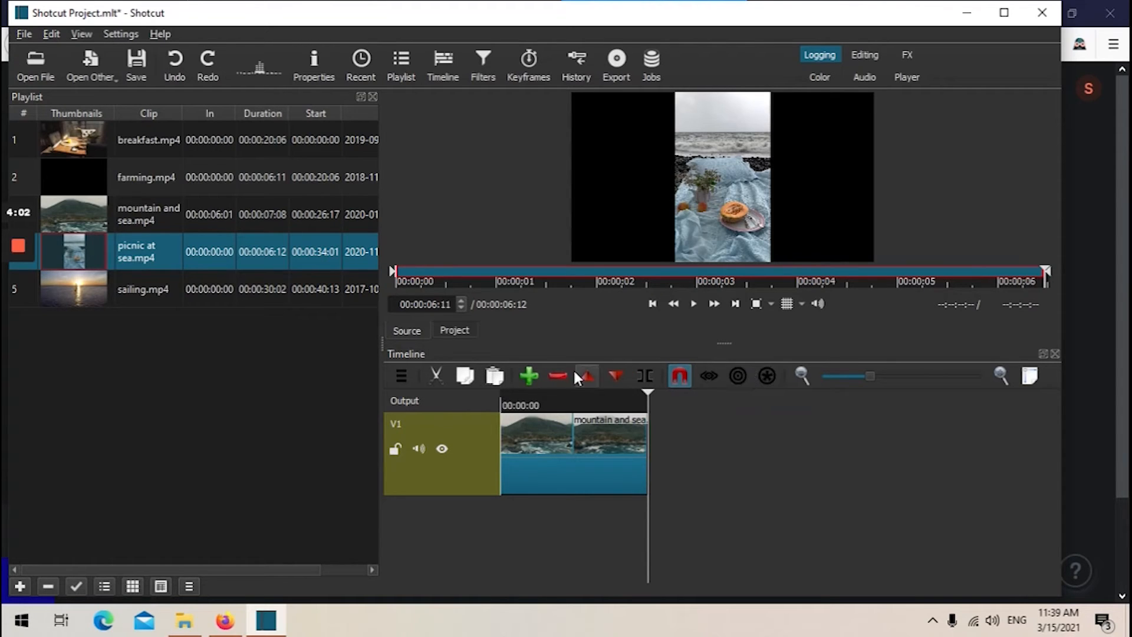
click(401, 378)
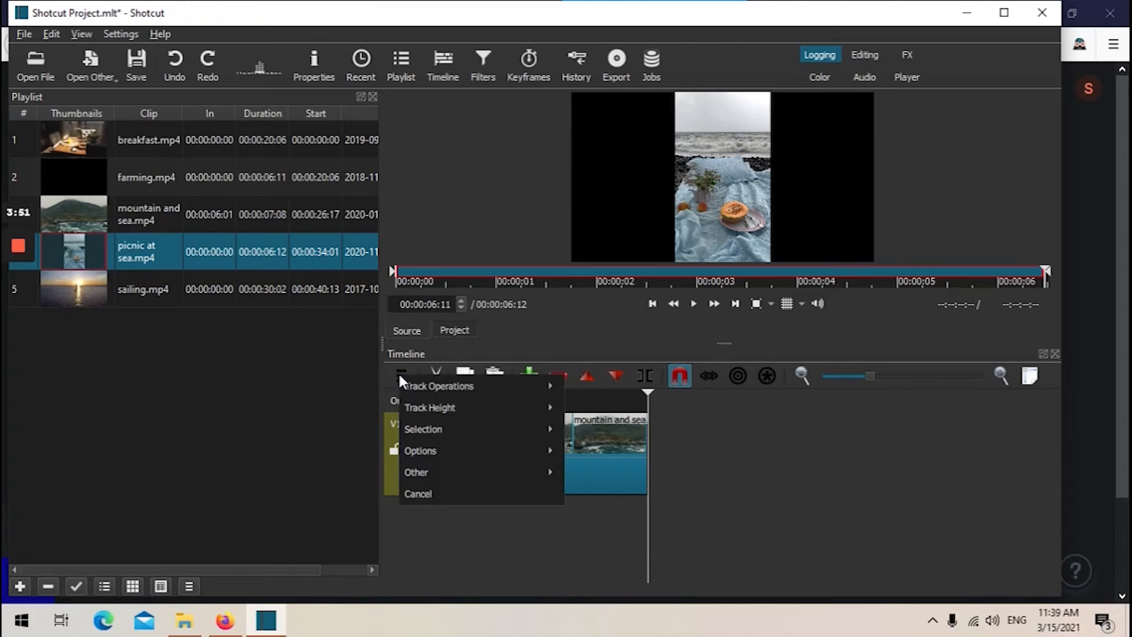
mouse_move(406, 429)
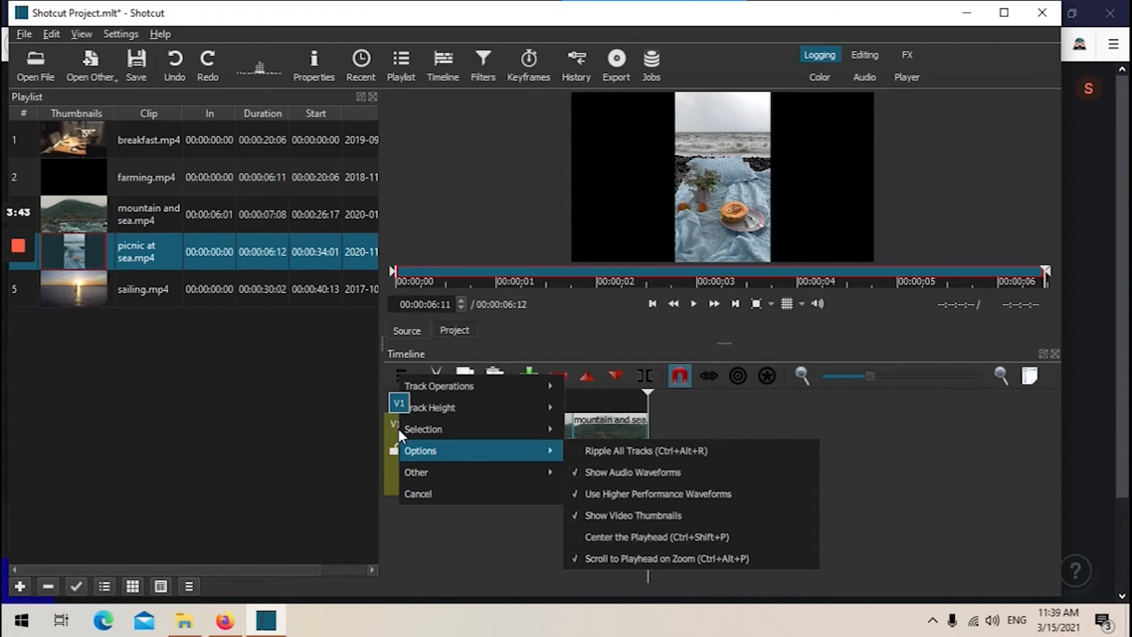
mouse_move(410, 408)
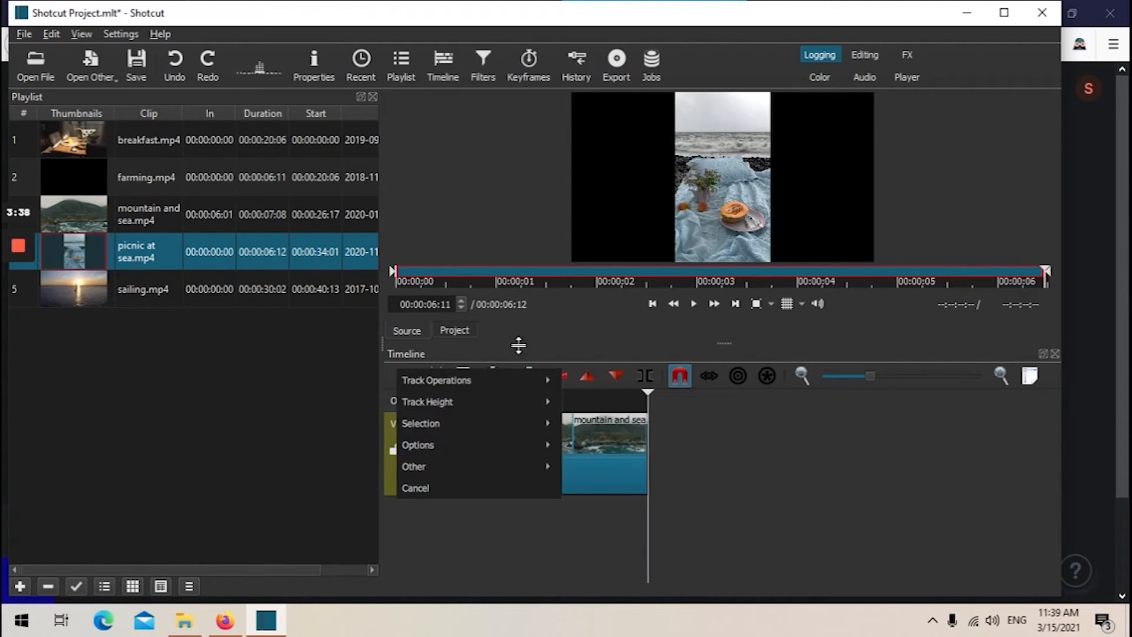
mouse_move(436, 379)
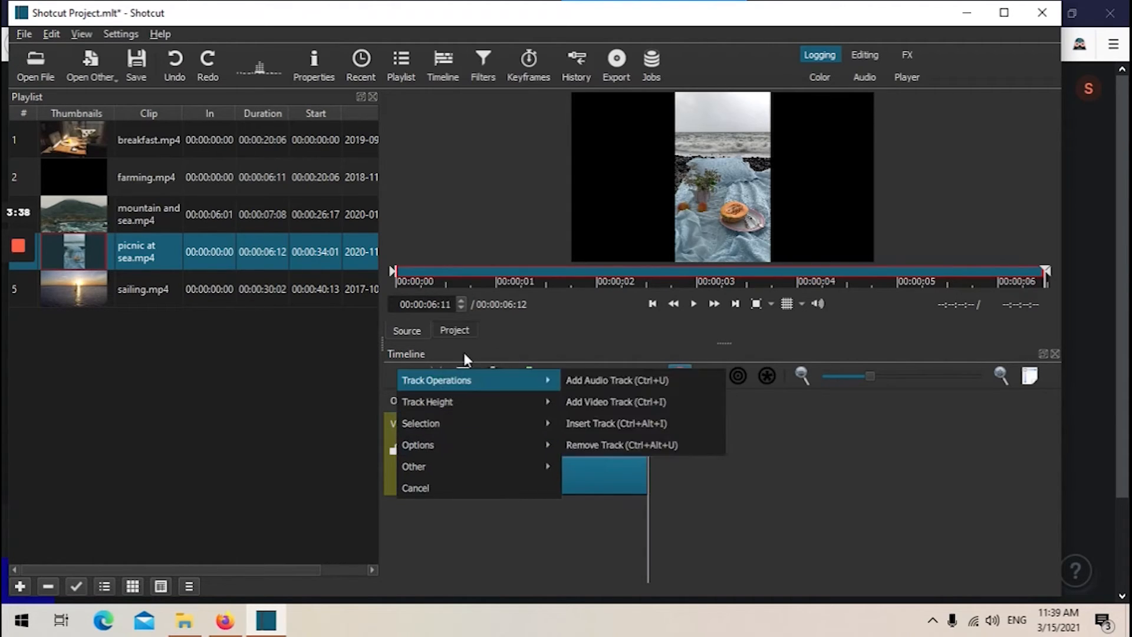
click(392, 370)
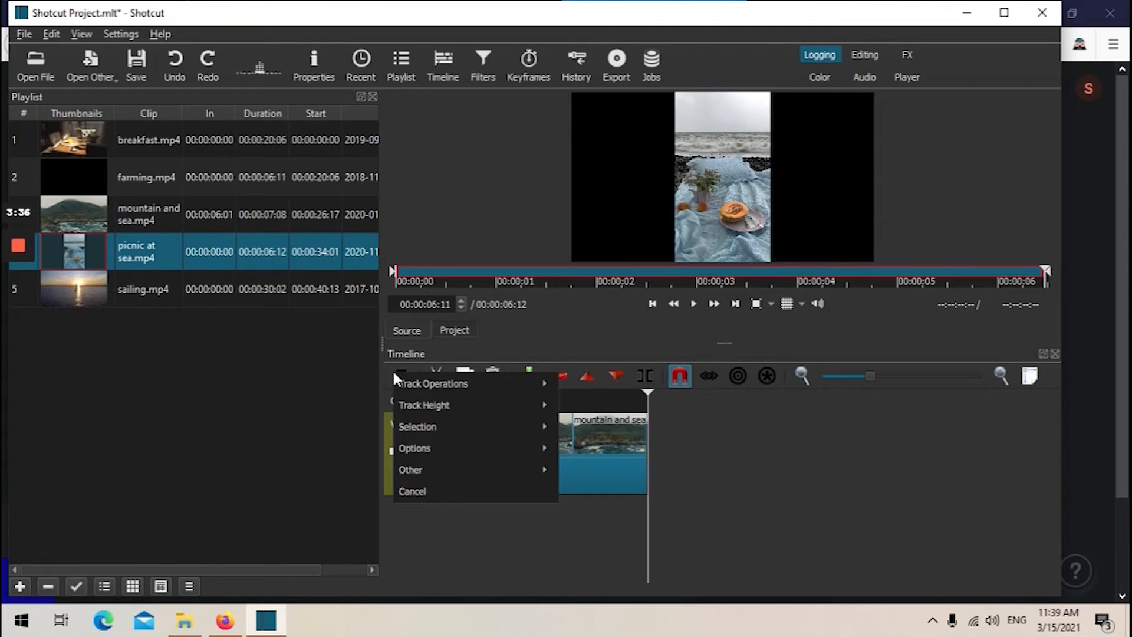
click(431, 364)
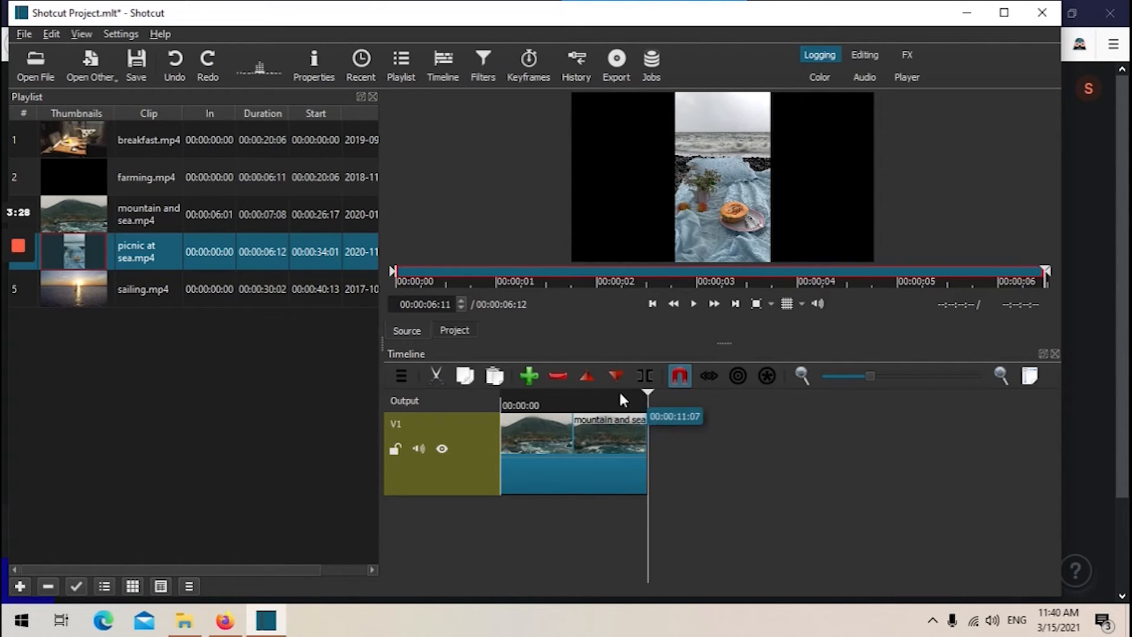
Cut the mountain and sea clip from the timeline and undo the removal.
click(581, 403)
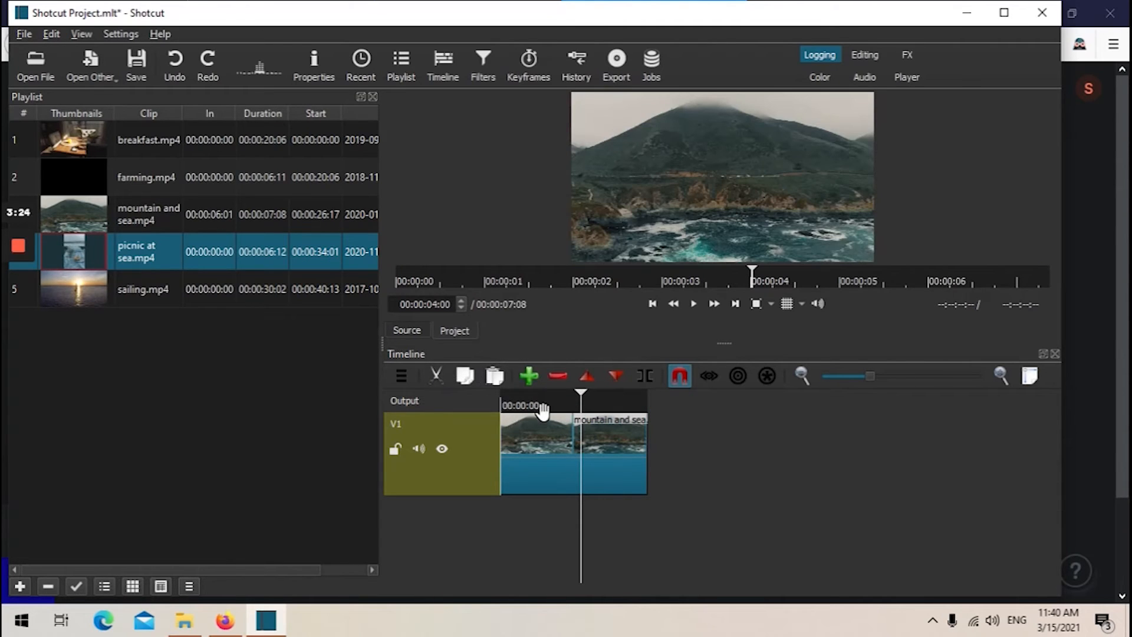
click(534, 422)
click(437, 380)
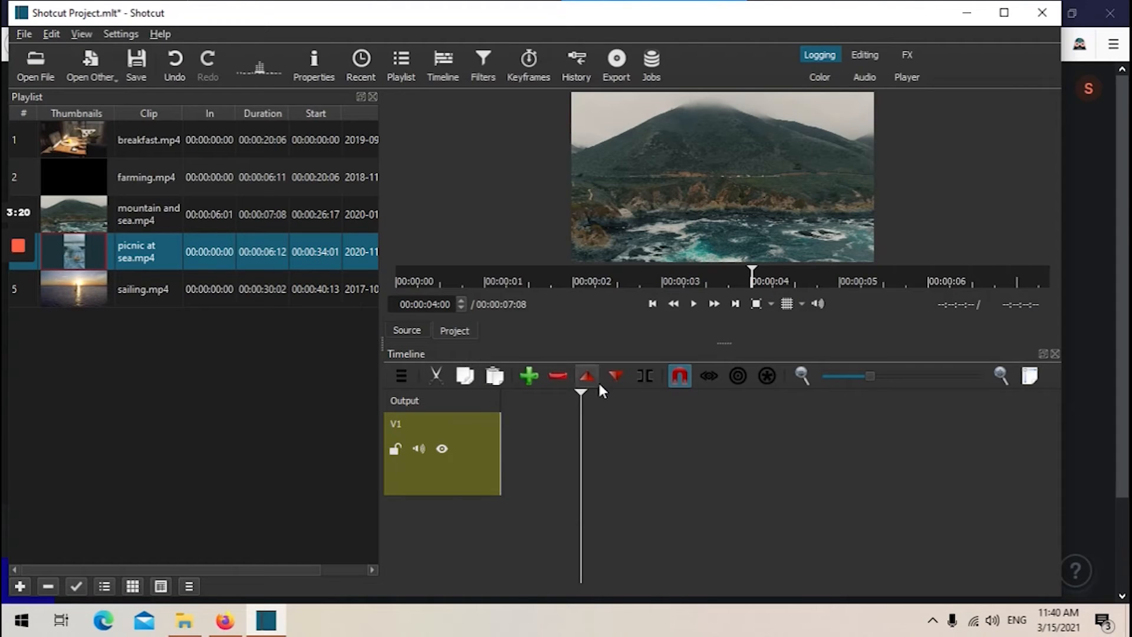
click(52, 34)
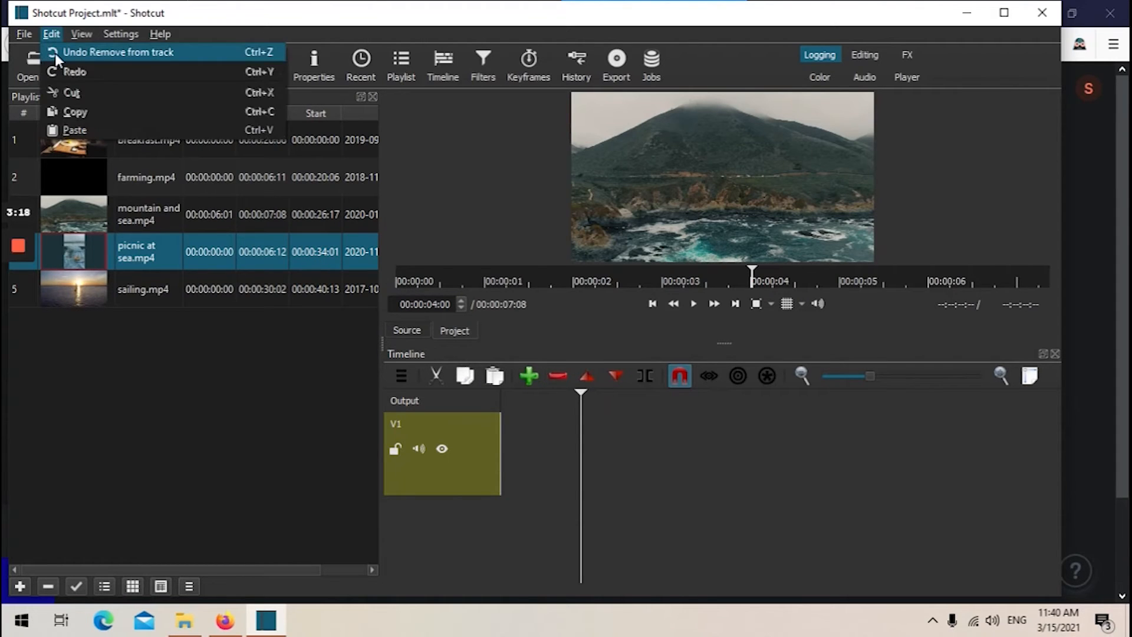
click(55, 53)
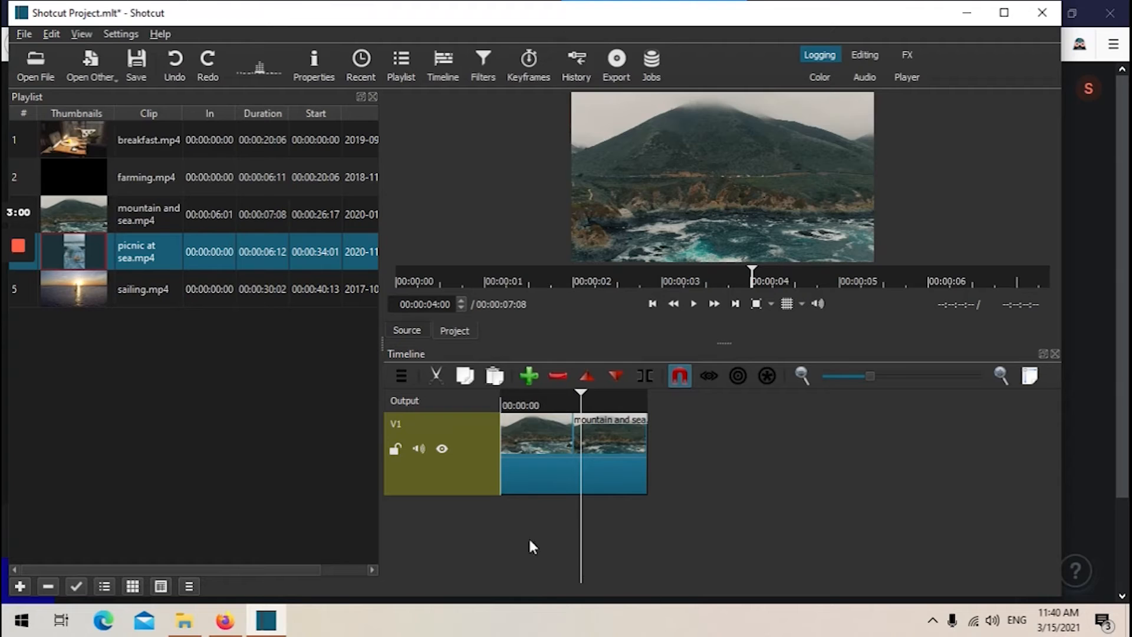
Drag sailing.mp4 from the playlist onto the timeline after the mountain and sea clip.
click(101, 297)
drag(102, 296, 724, 448)
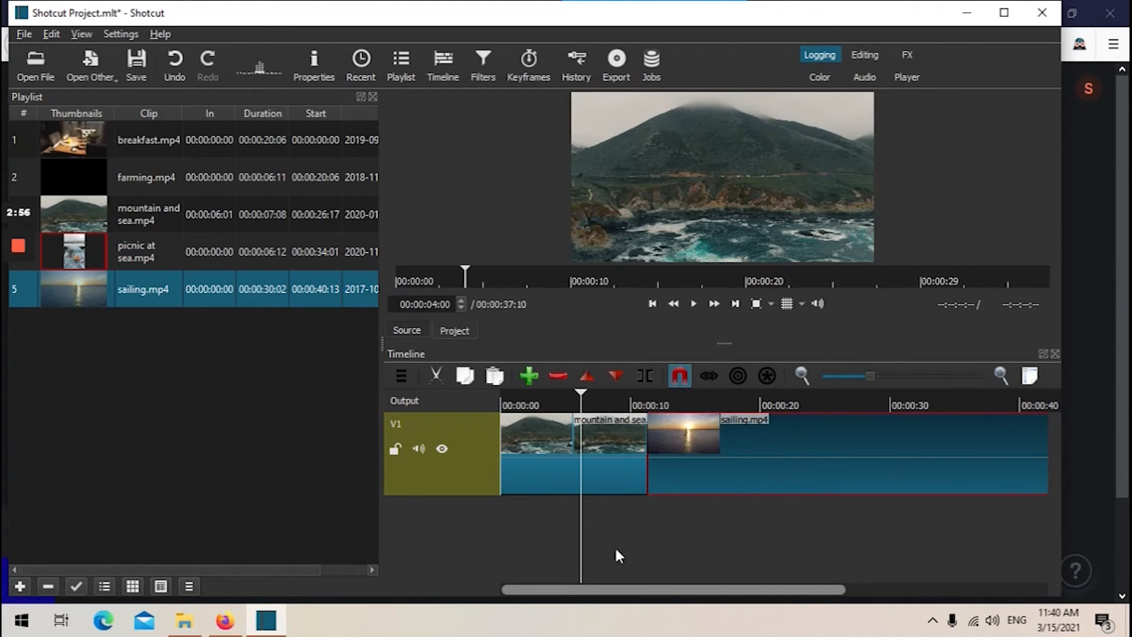
Cut the mountain and sea clip from the timeline once more and undo that removal.
click(543, 436)
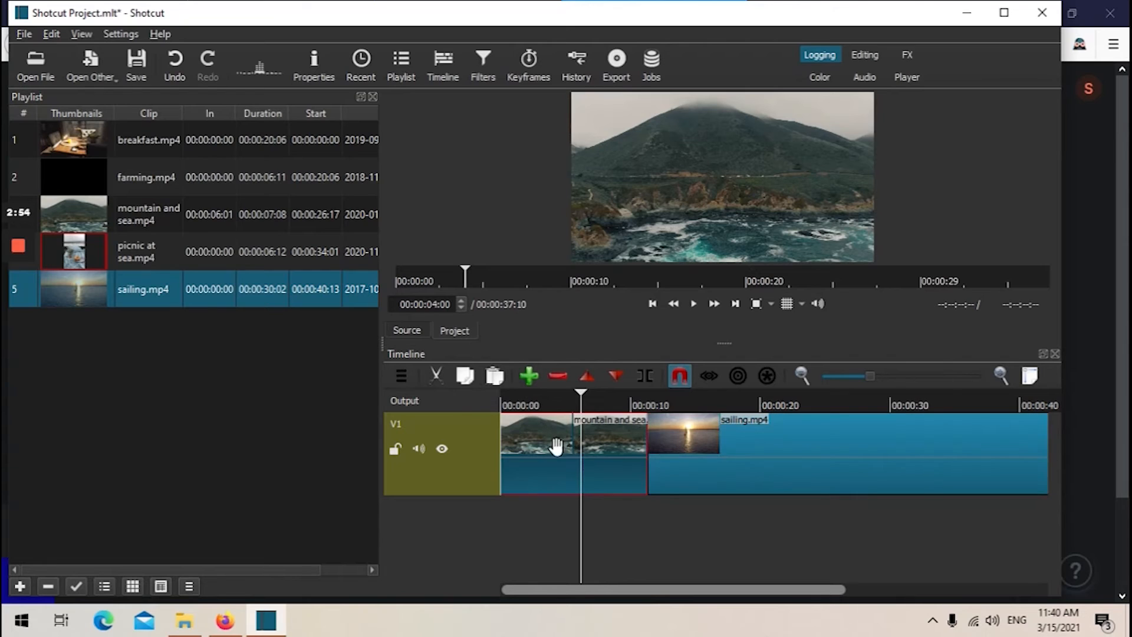
click(437, 374)
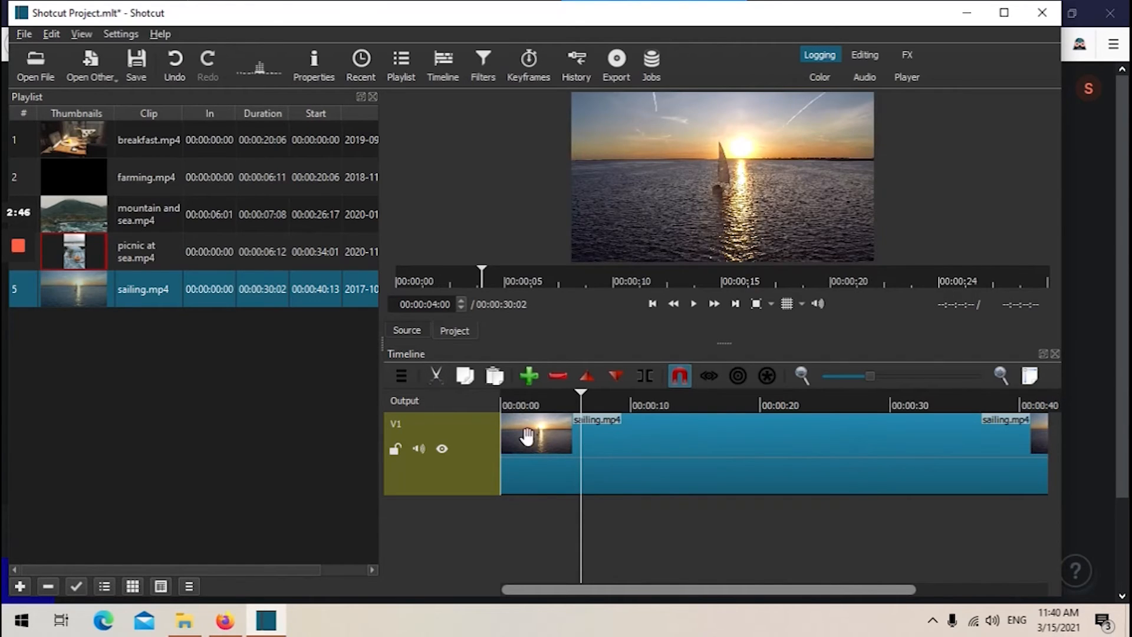
click(52, 34)
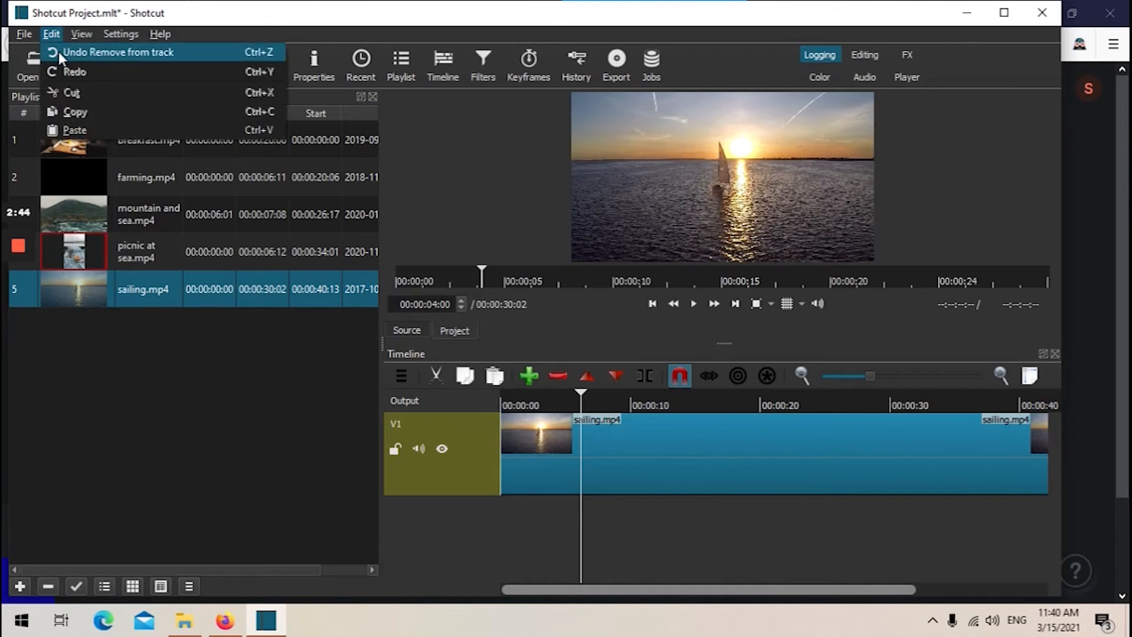
click(59, 54)
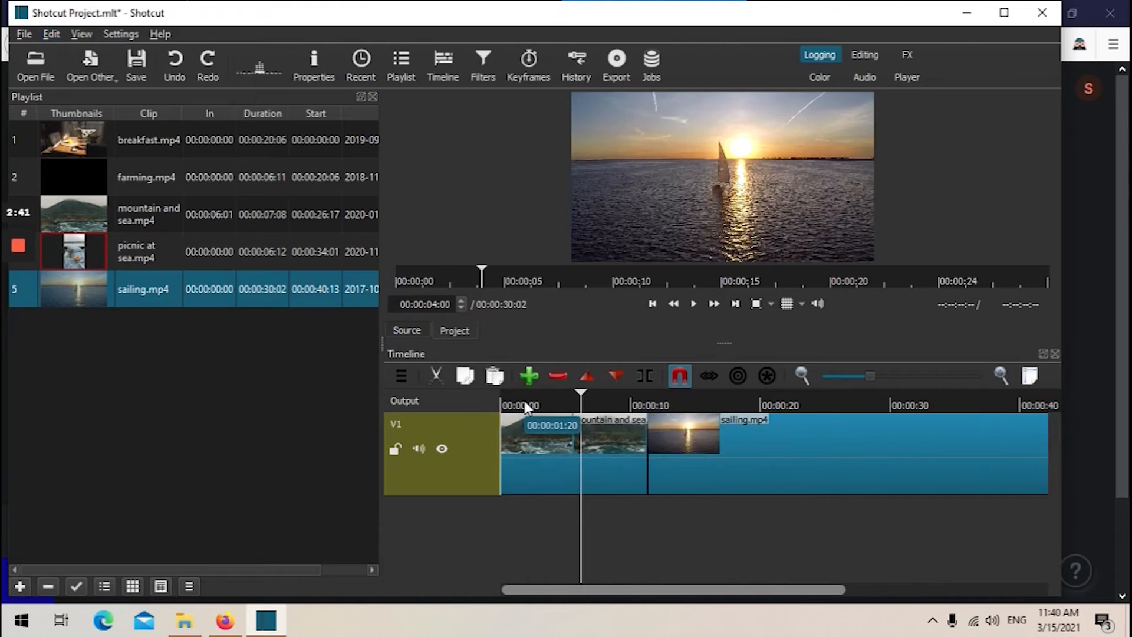
Copy the mountain and sea clip and paste it at the end of the timeline after sailing.
click(466, 379)
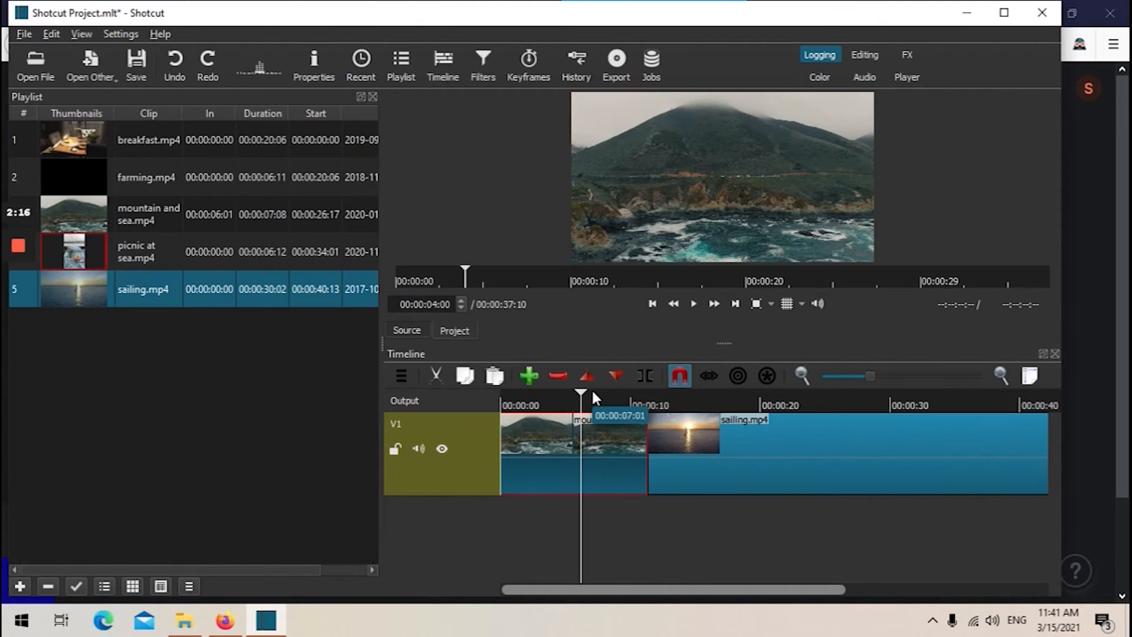
drag(681, 589, 904, 590)
click(953, 423)
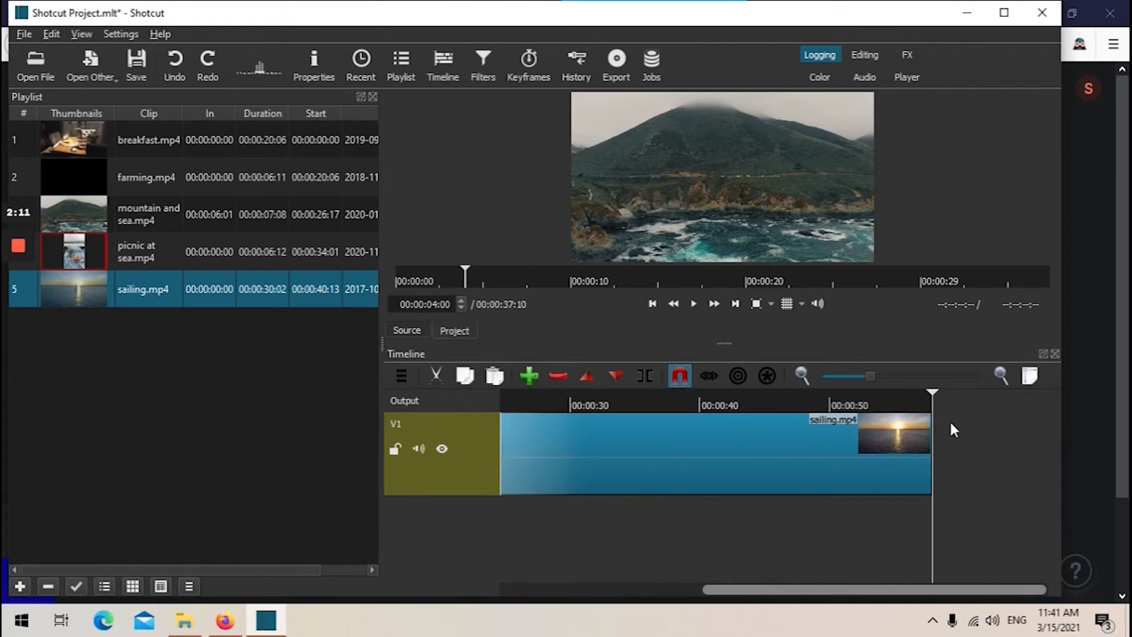
click(489, 378)
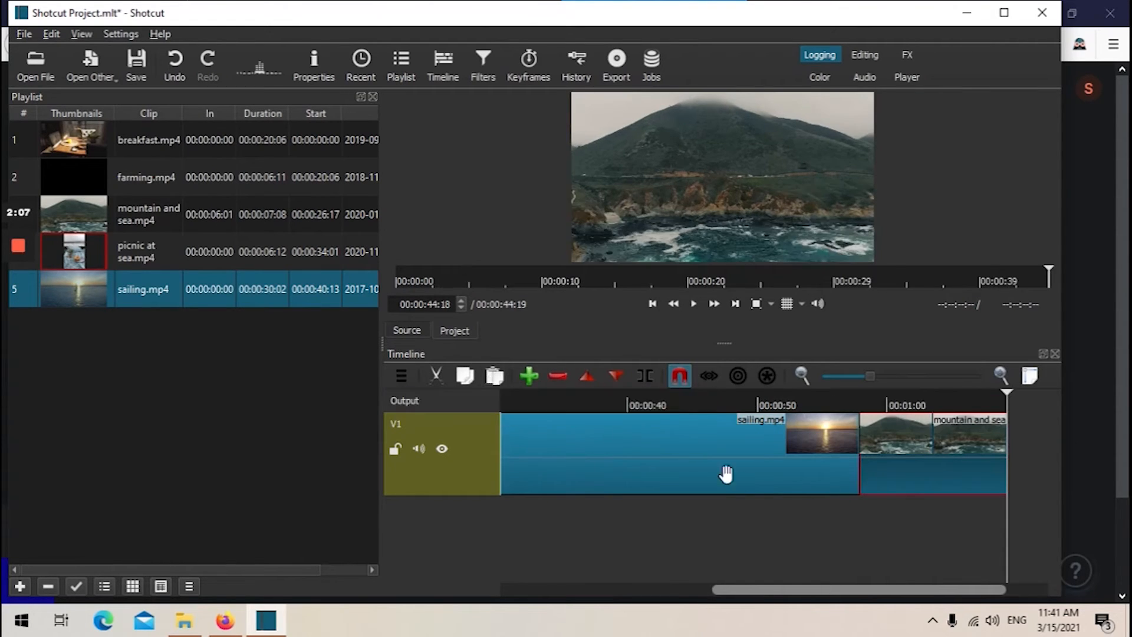
Append two more copies of mountain and sea to the end of the track.
drag(833, 589, 603, 584)
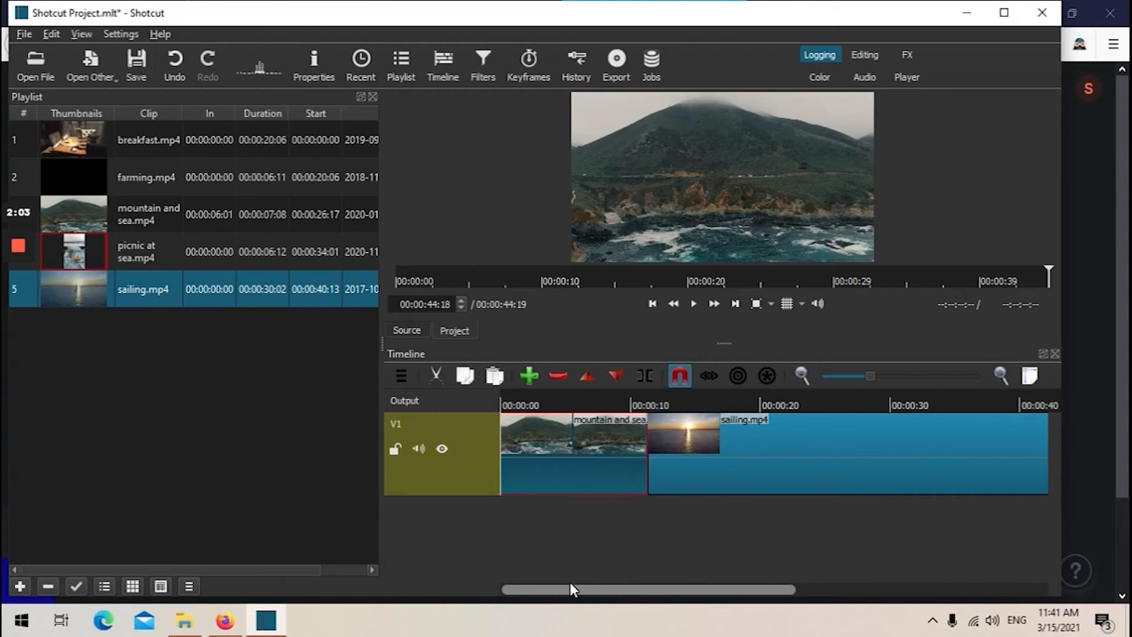
drag(571, 586, 894, 586)
click(849, 451)
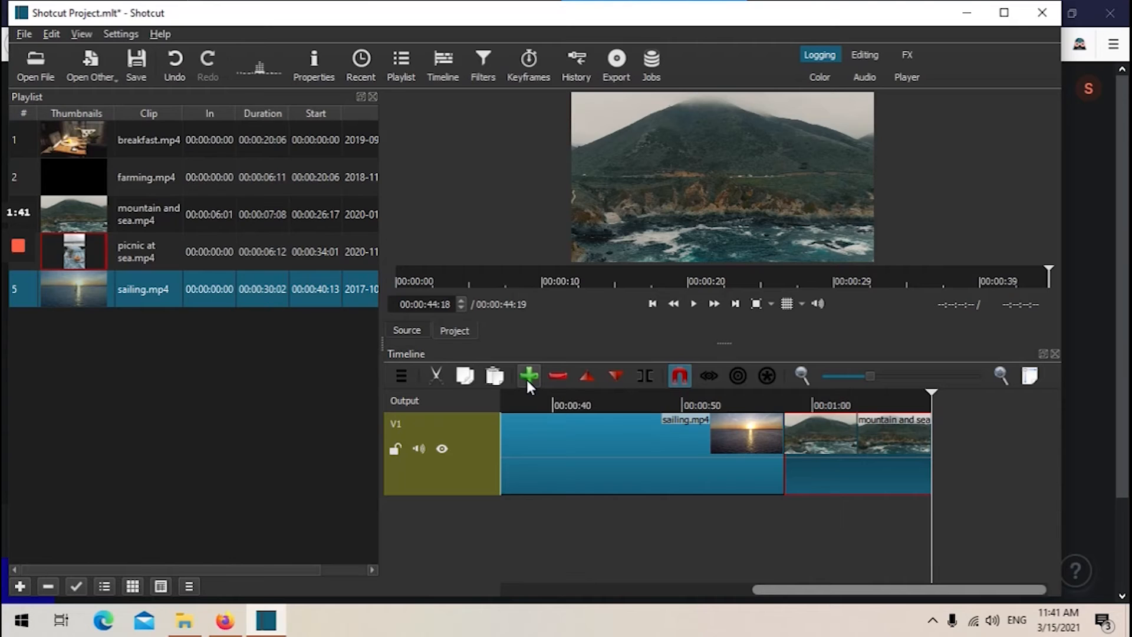
click(599, 427)
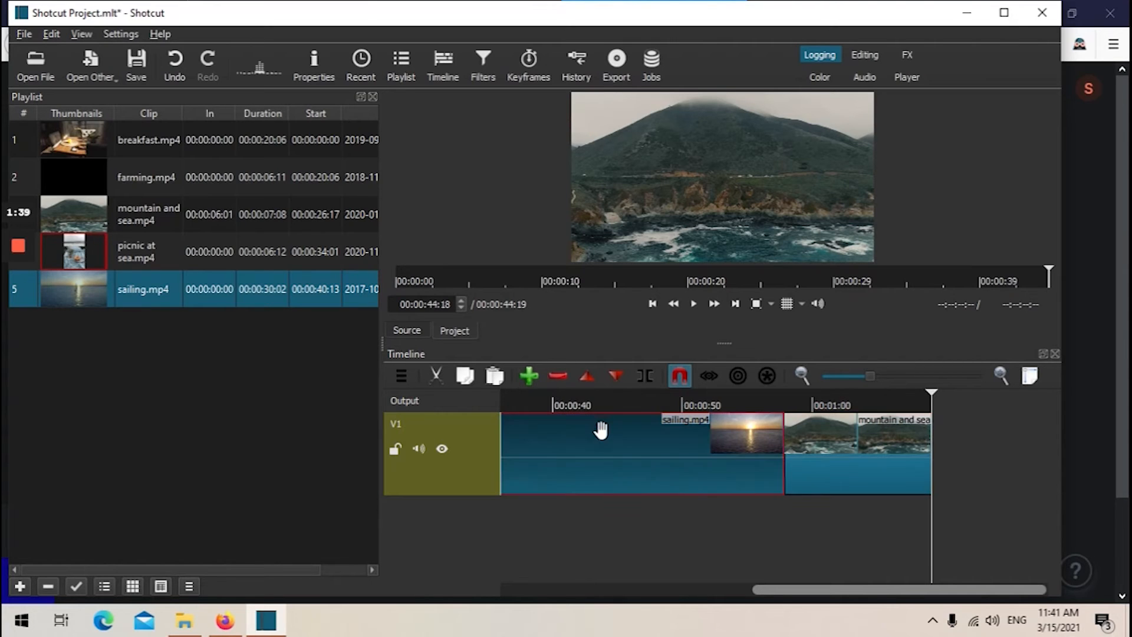
click(528, 374)
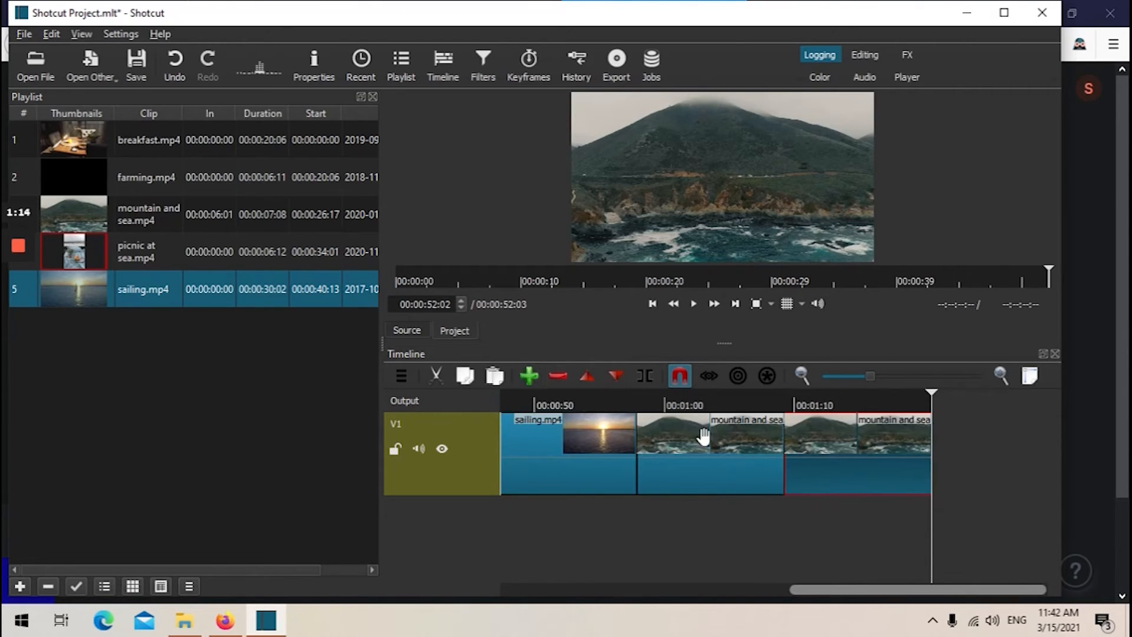
click(566, 440)
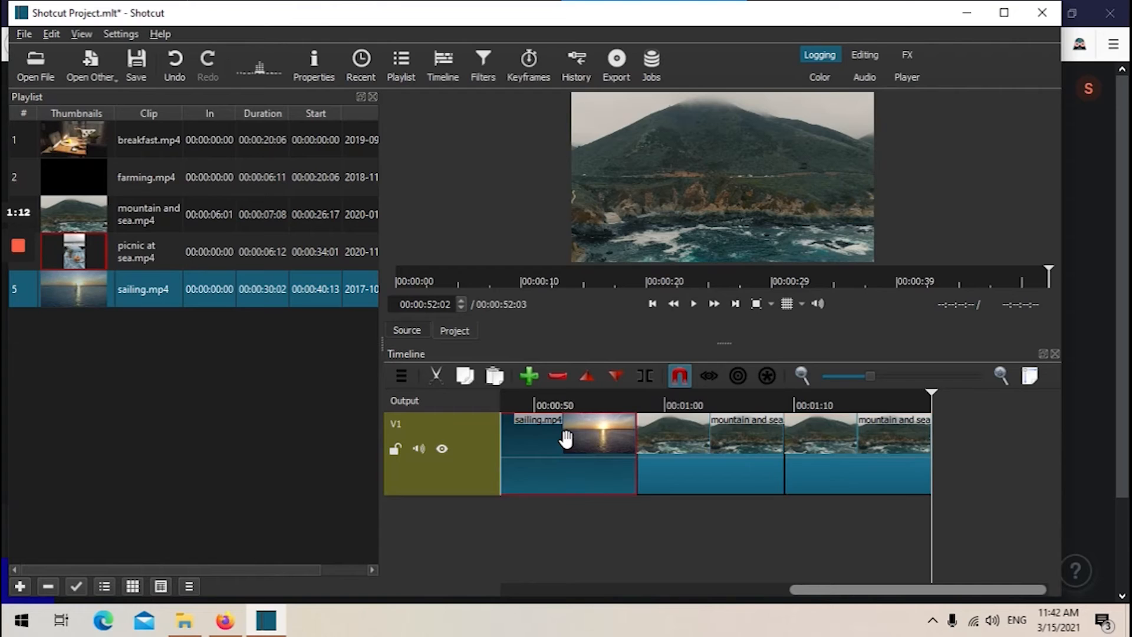
click(532, 377)
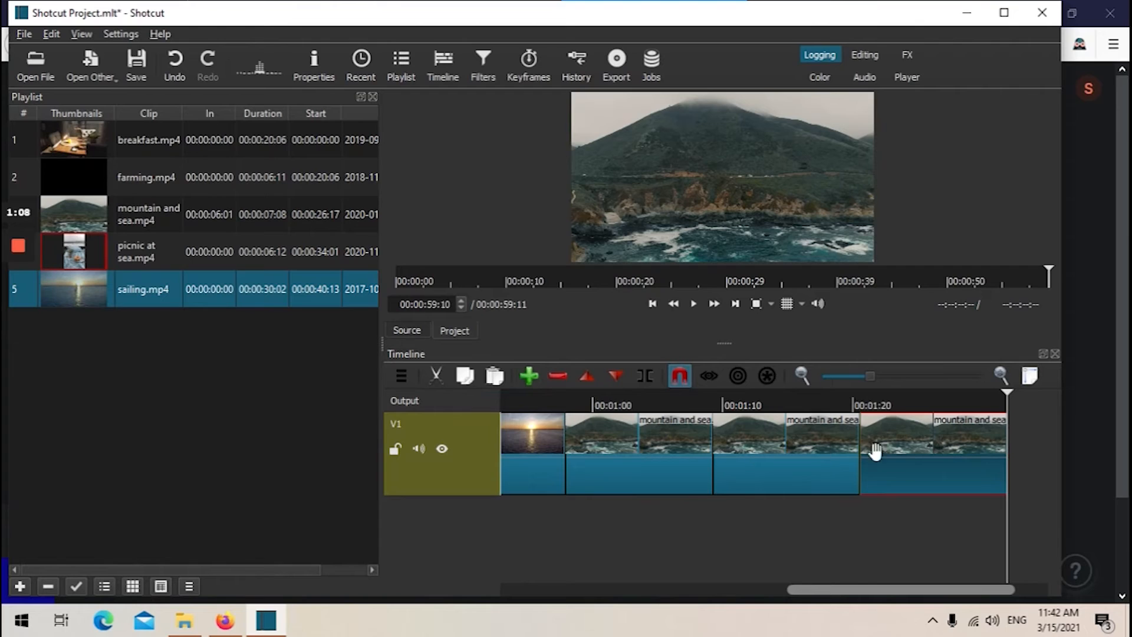
Ripple delete the three mountain and sea copies that follow the sailing clip.
click(559, 377)
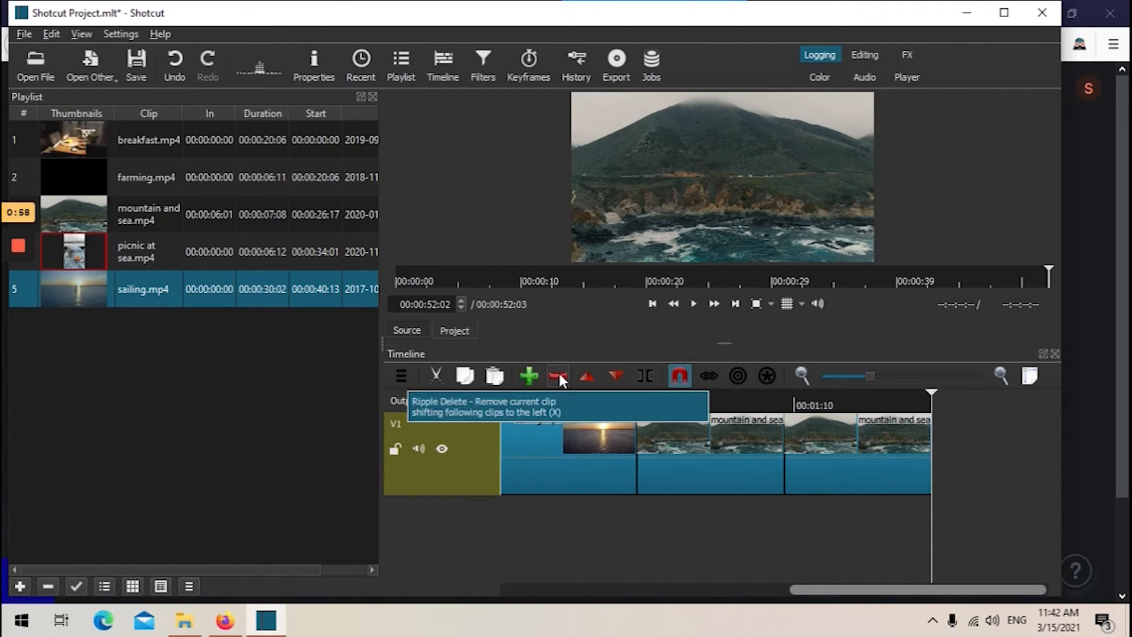
click(559, 378)
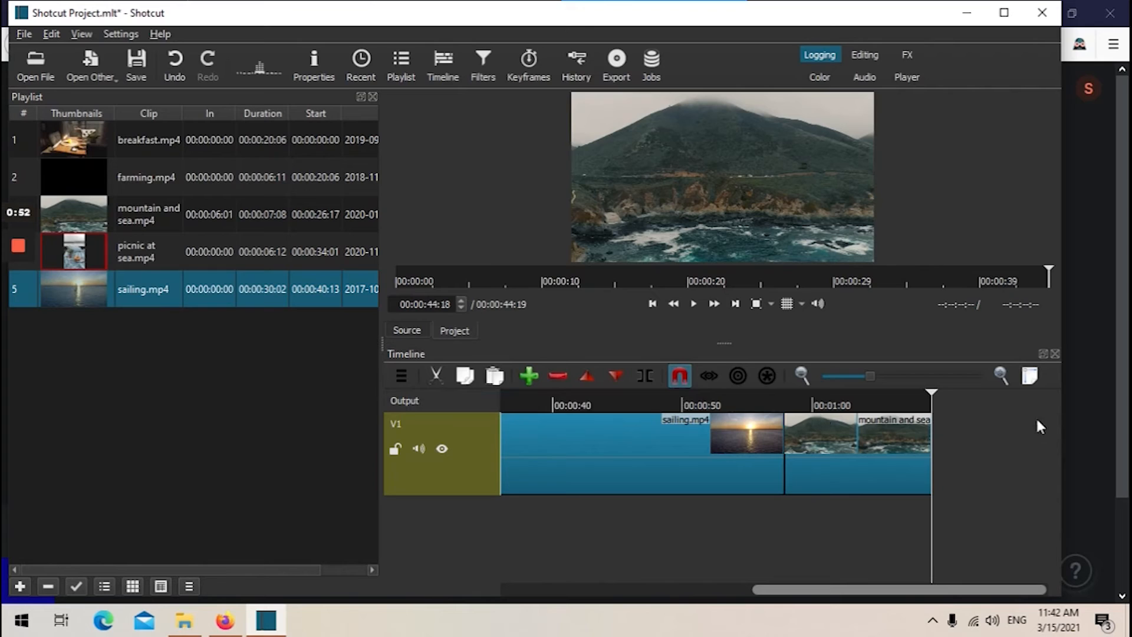
click(802, 445)
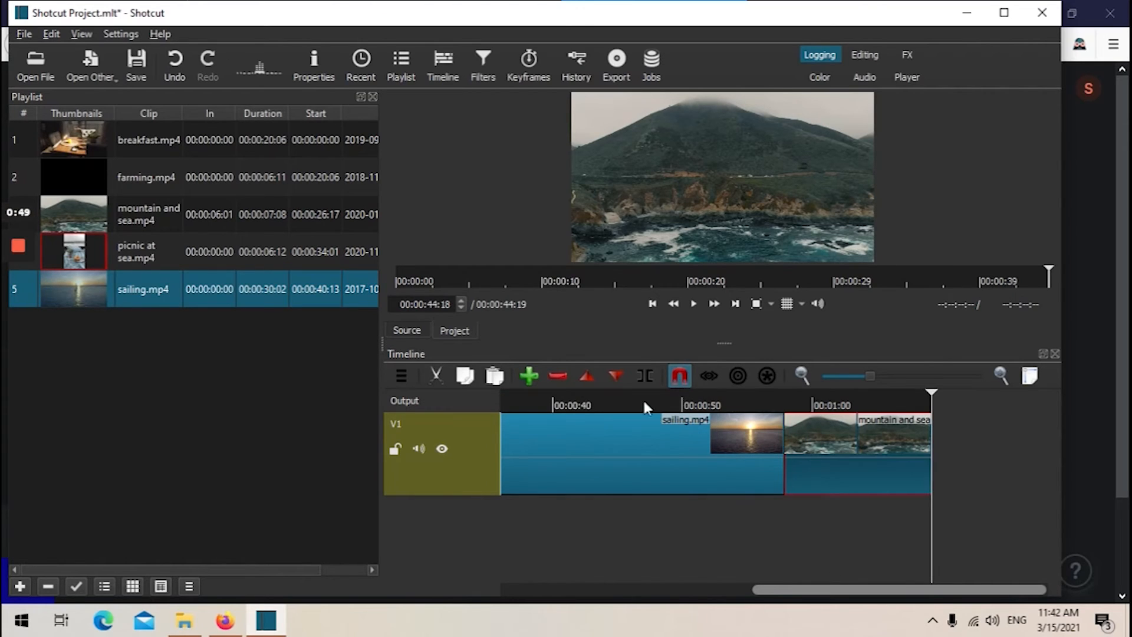
click(558, 376)
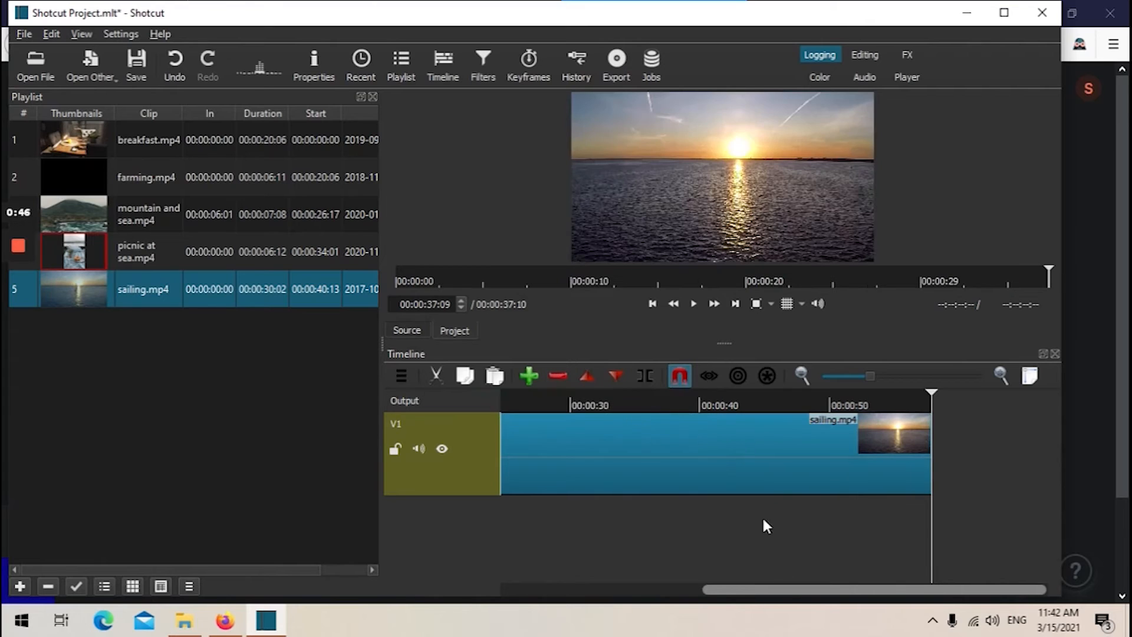
Append a second copy of sailing.mp4 to the end of the track and play the timeline.
drag(785, 586, 796, 556)
click(640, 463)
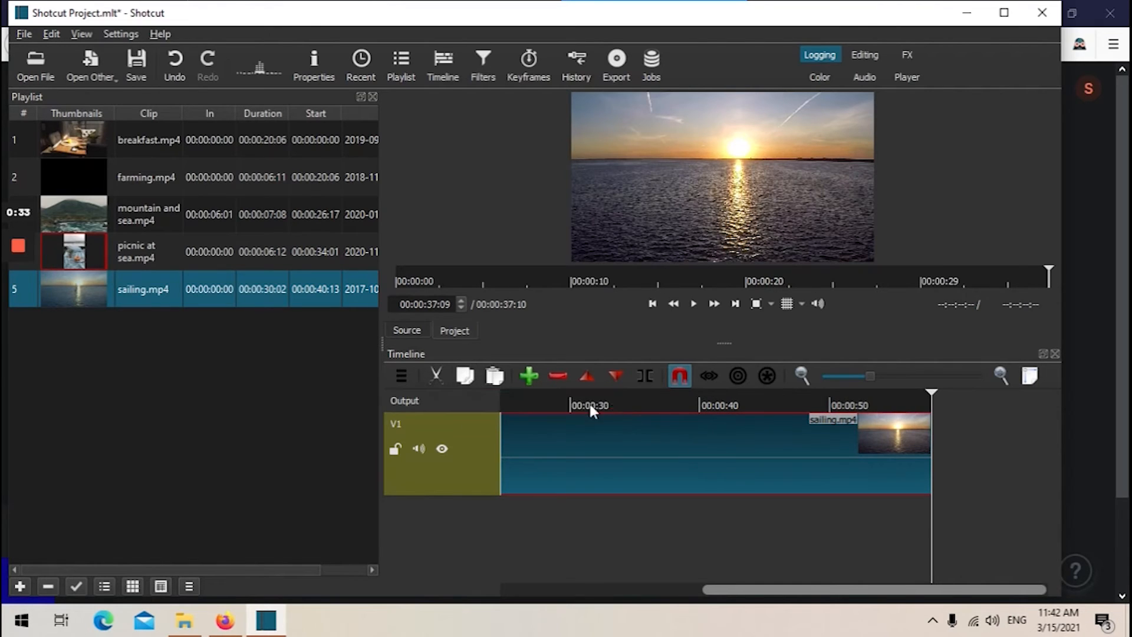
click(529, 376)
drag(885, 591, 769, 561)
click(678, 465)
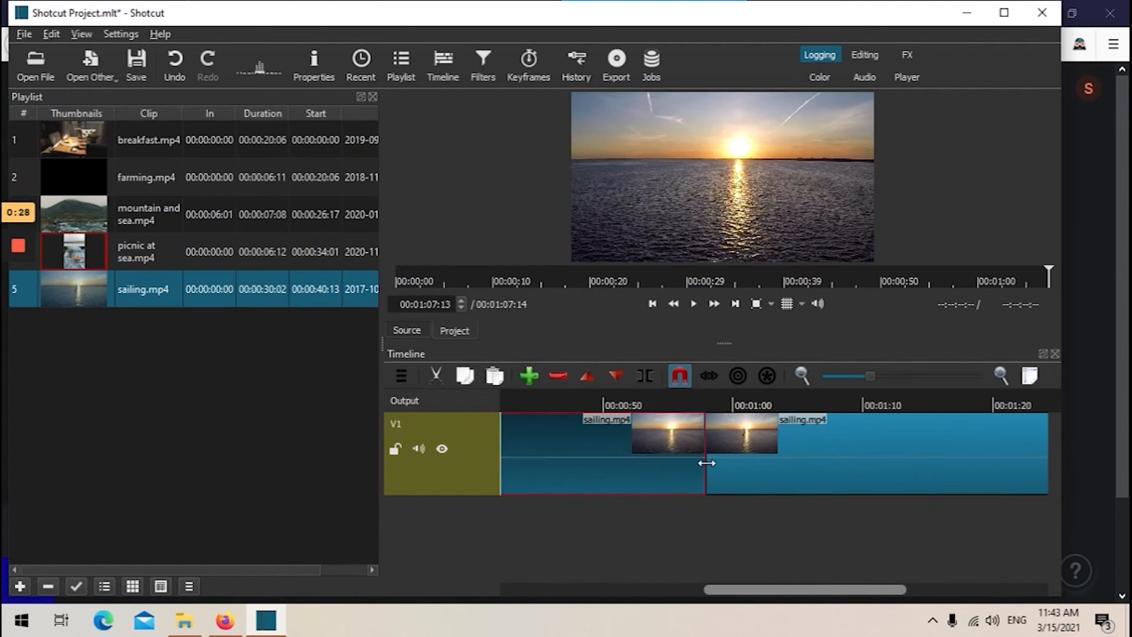
click(679, 407)
click(781, 452)
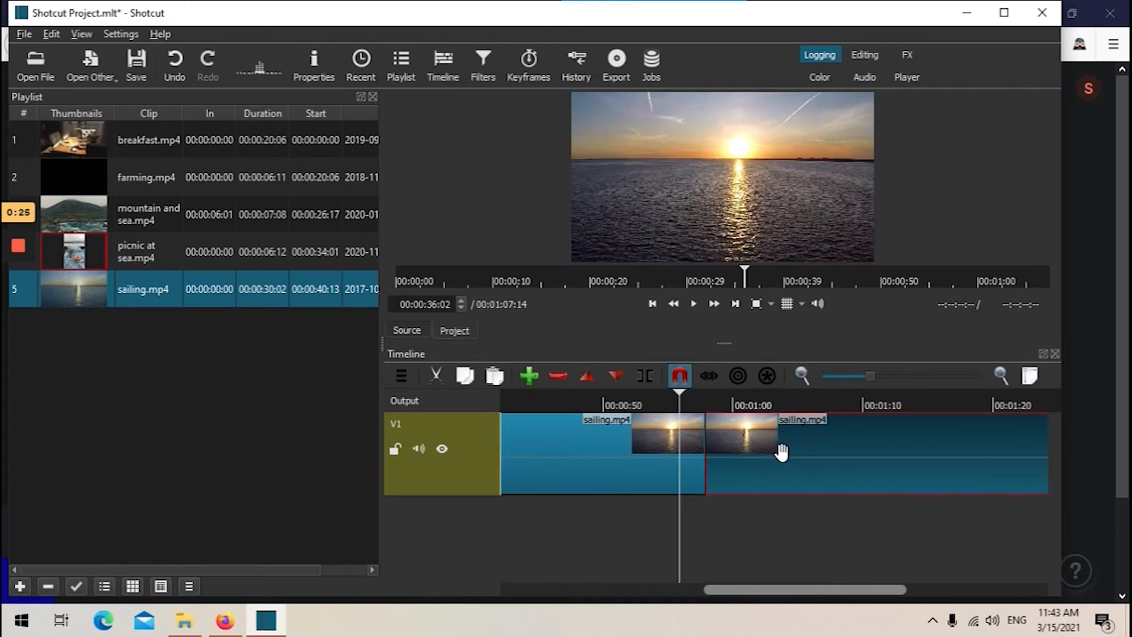
key(space)
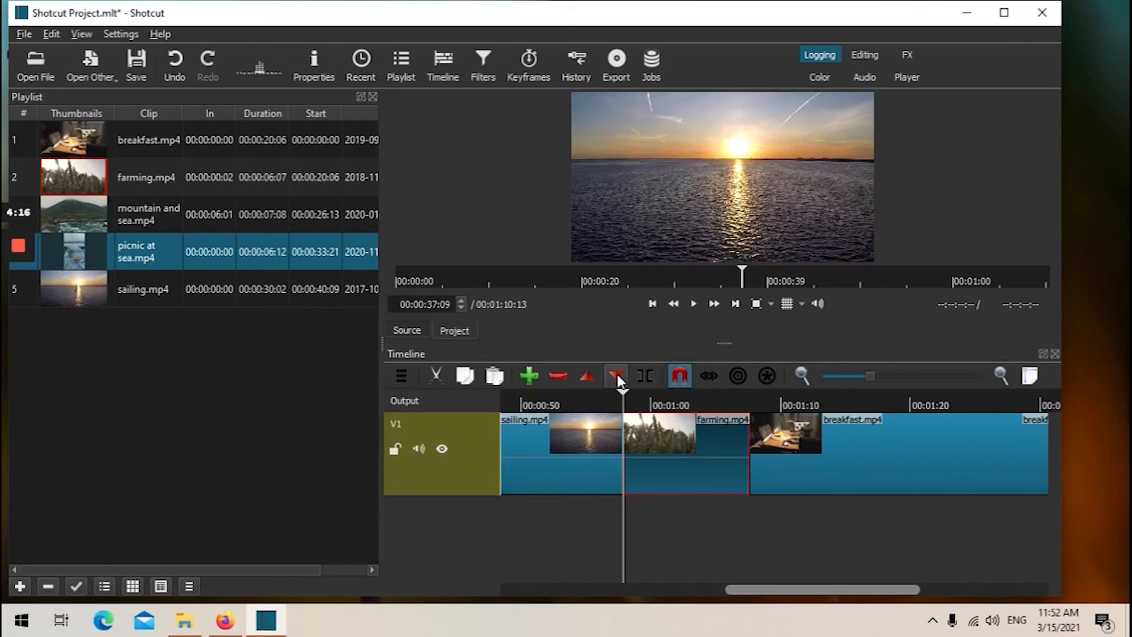
Split the farming clip at the playhead just after 1:00 and trim the start of its second part slightly.
click(681, 403)
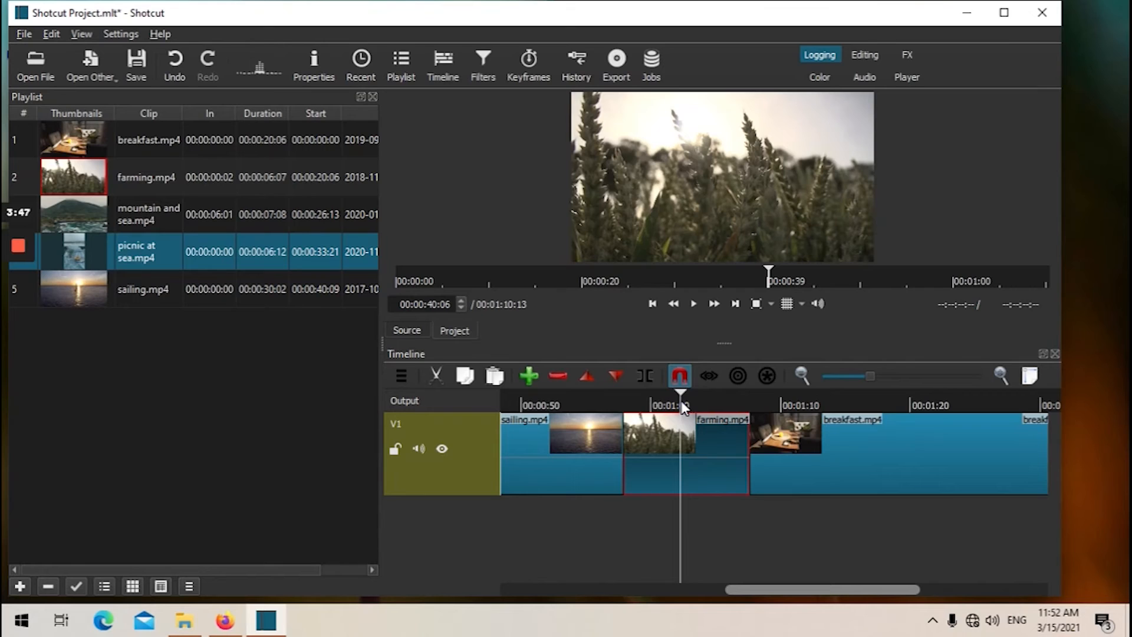
click(639, 378)
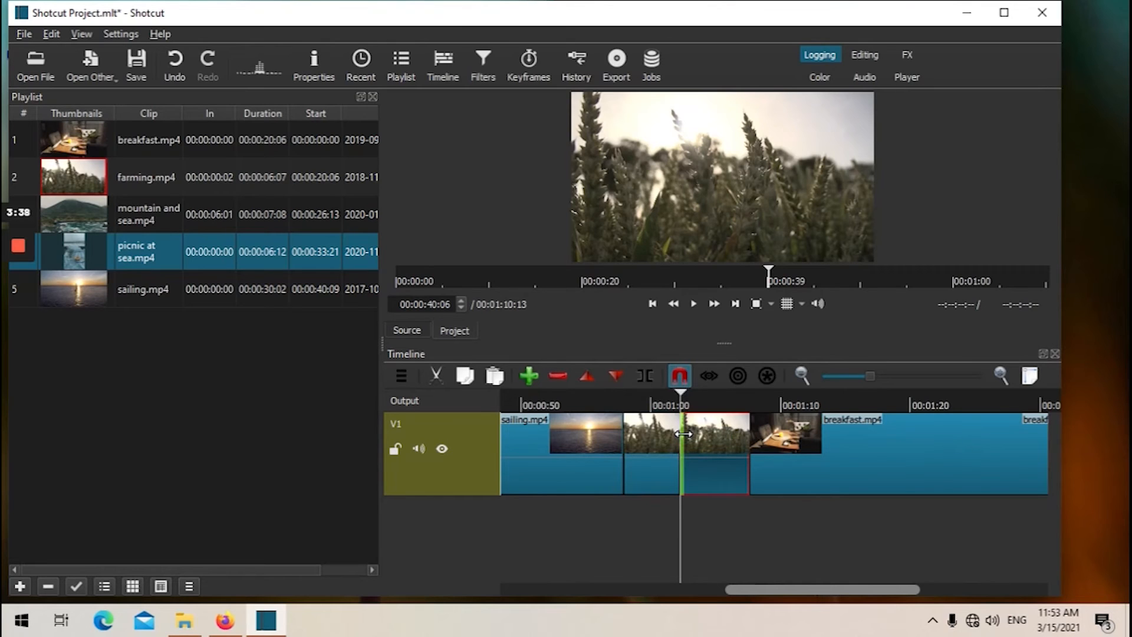
click(690, 395)
drag(692, 394, 696, 394)
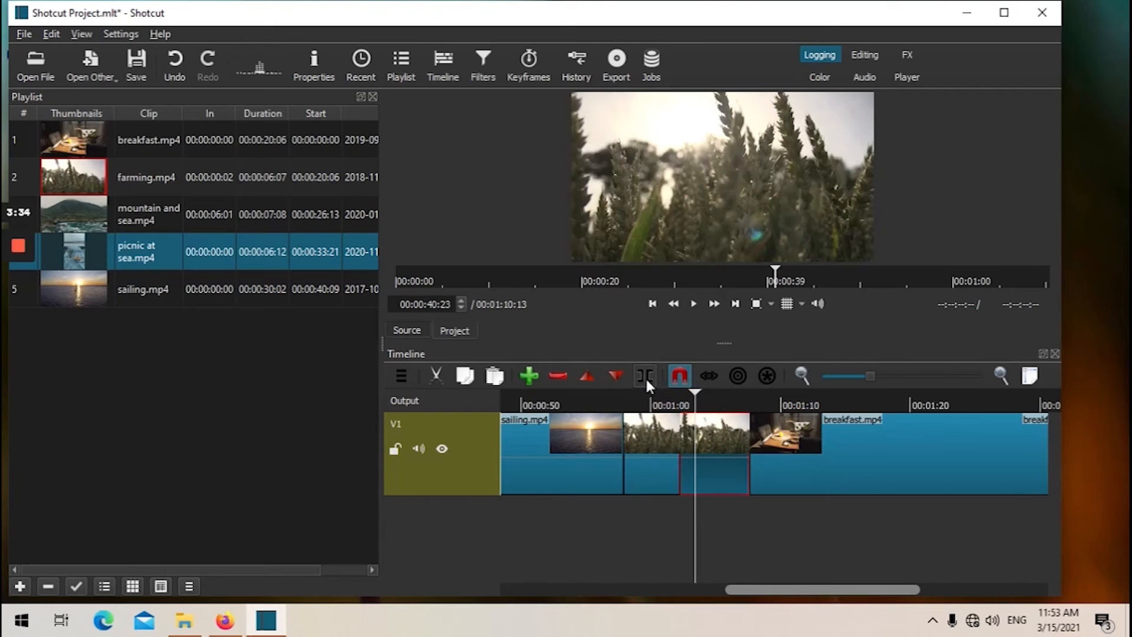
drag(681, 431, 694, 431)
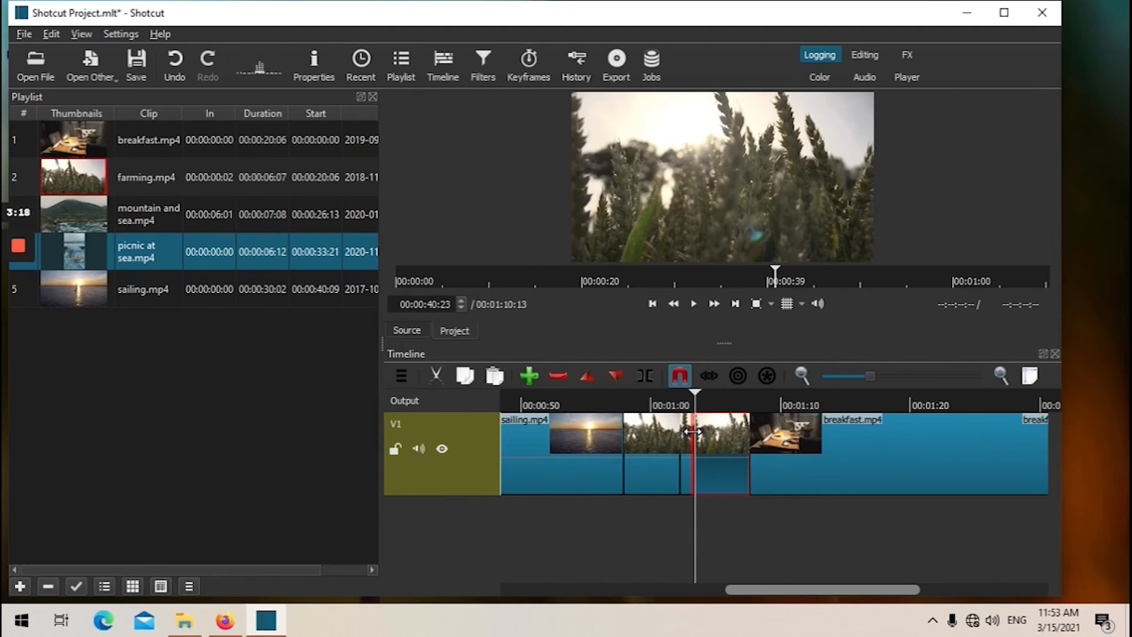
Overlap the breakfast clip onto the end of farming to create a transition, and preview the playback.
click(649, 455)
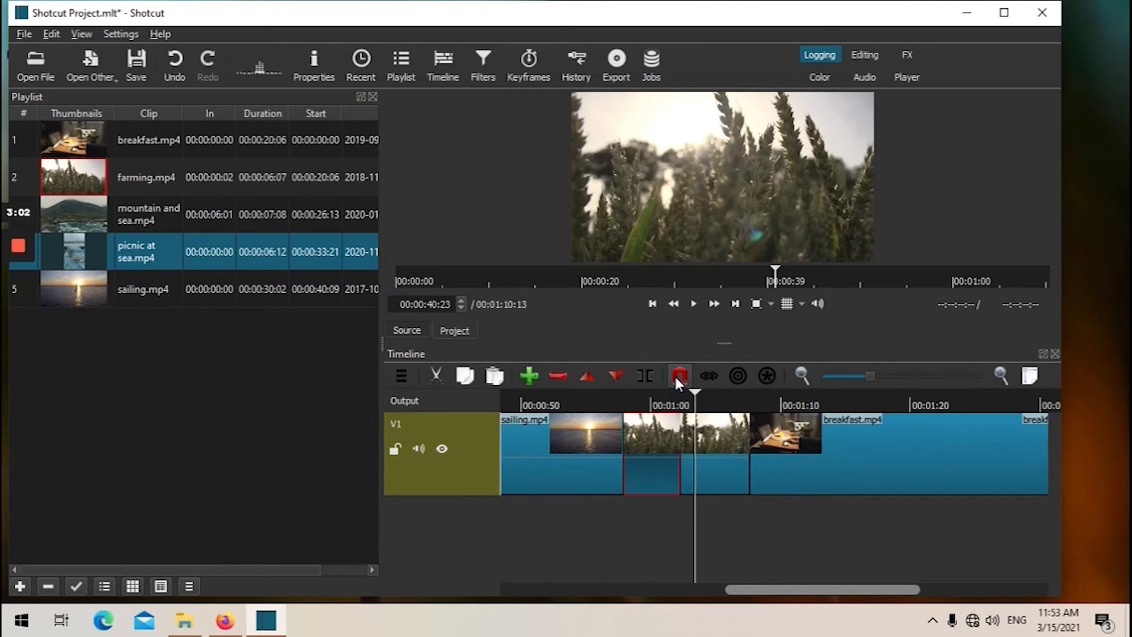
drag(841, 435, 815, 431)
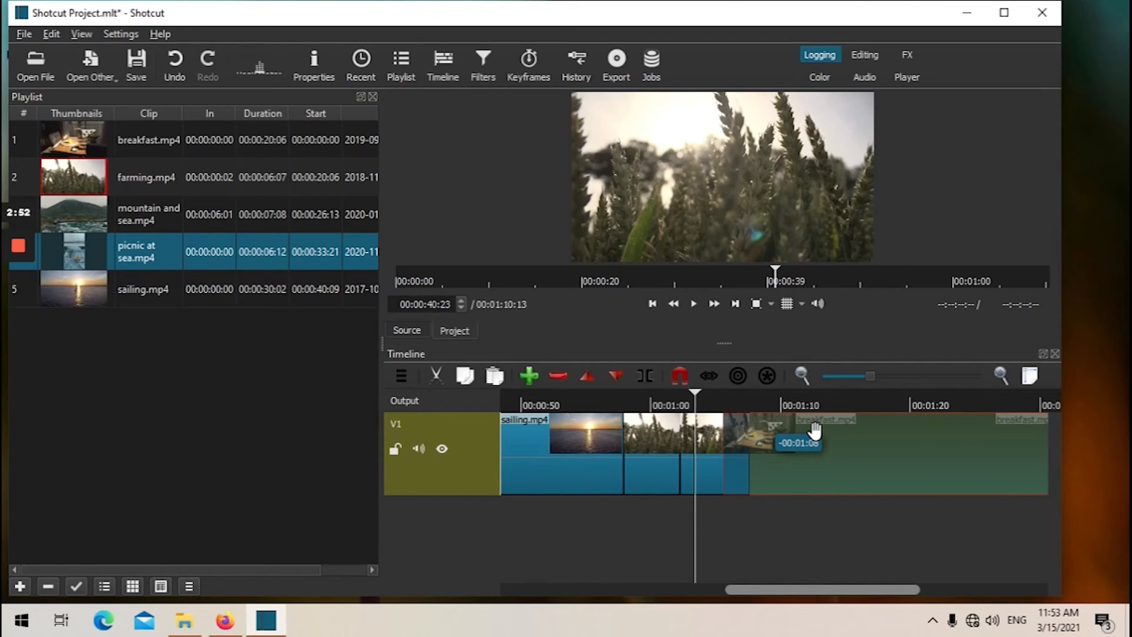
drag(815, 431, 814, 430)
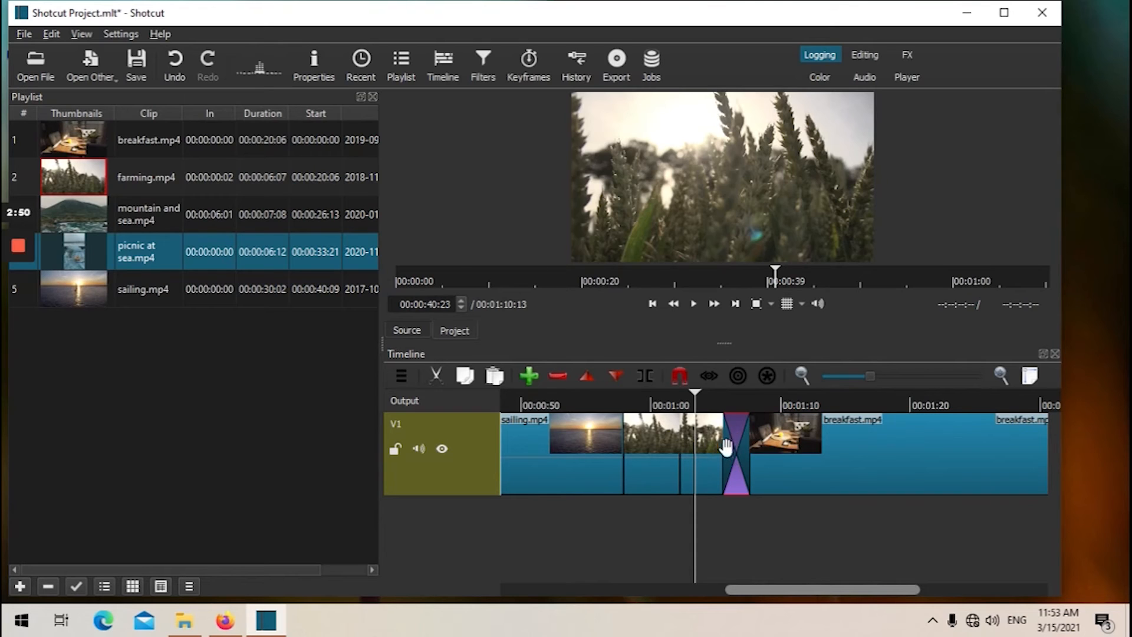
key(space)
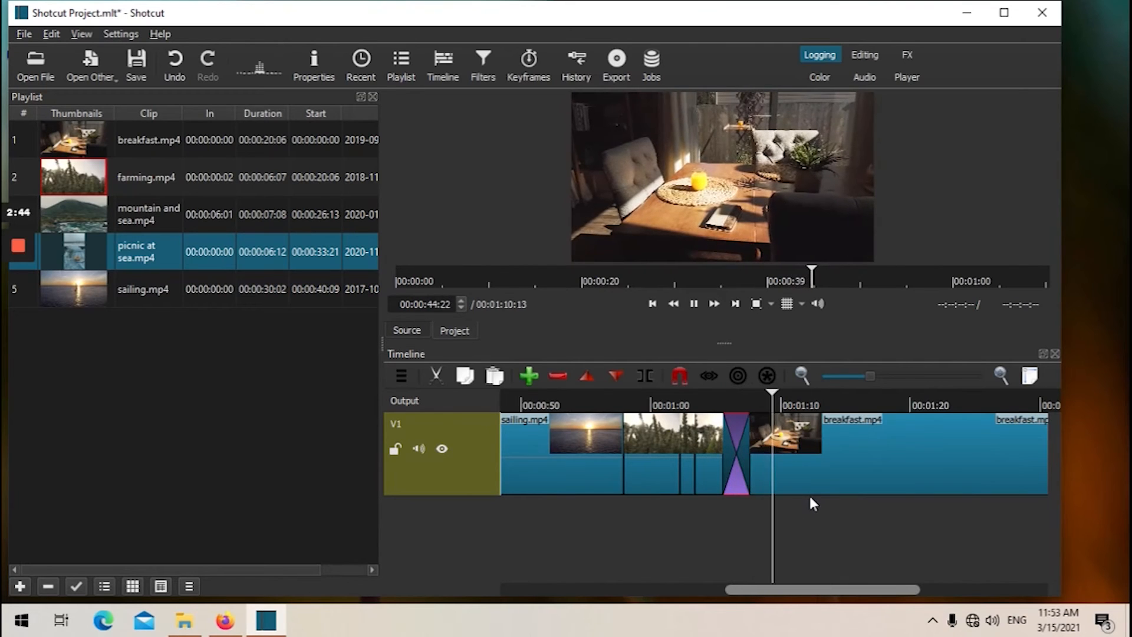
key(space)
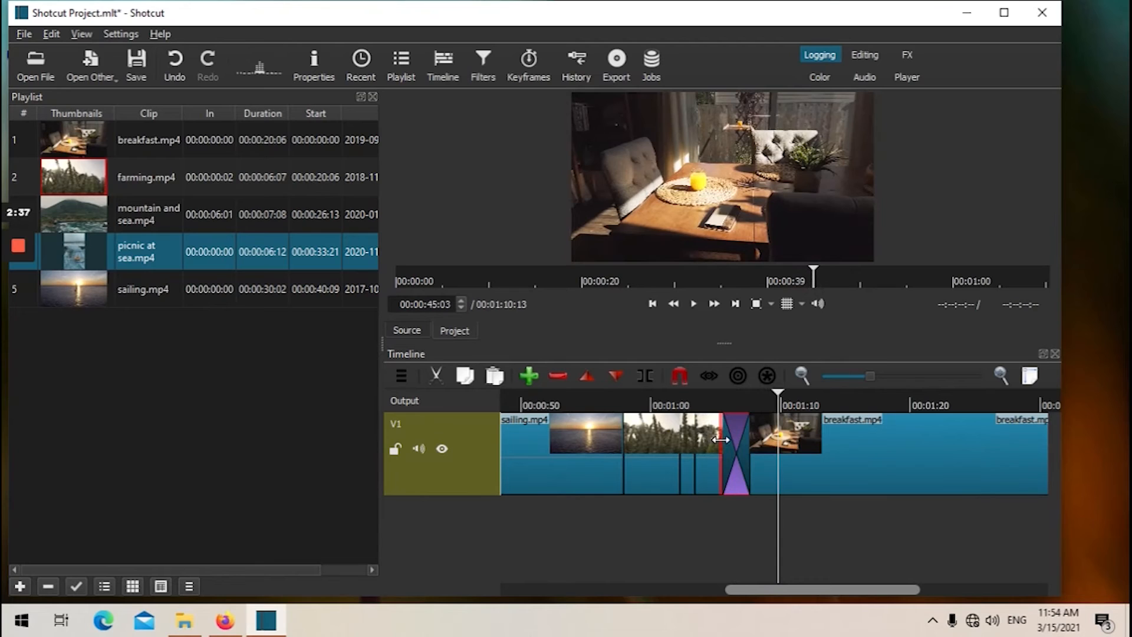
Scrub the timeline and zoom it out and in to review the arranged clips and transition.
click(703, 376)
drag(779, 394, 799, 411)
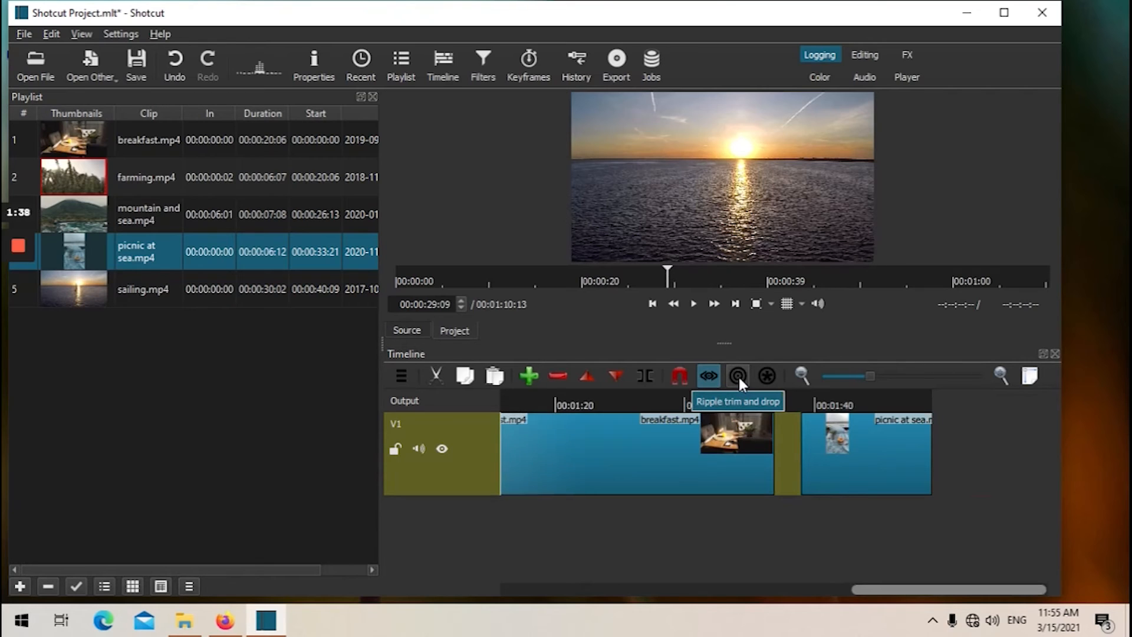
click(805, 374)
click(806, 373)
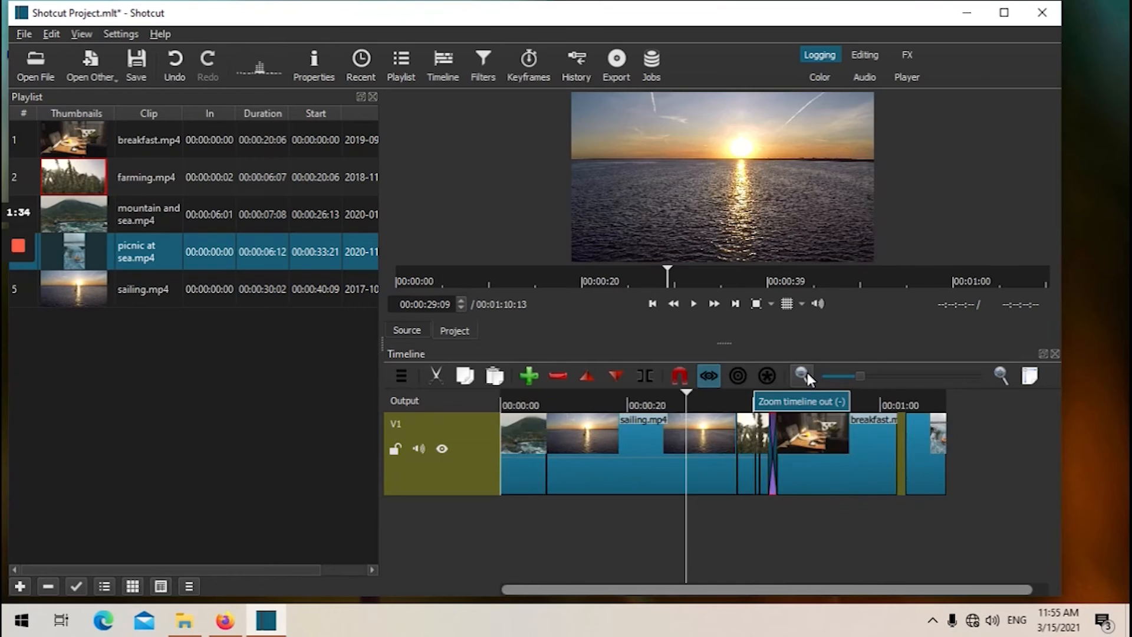
click(1002, 376)
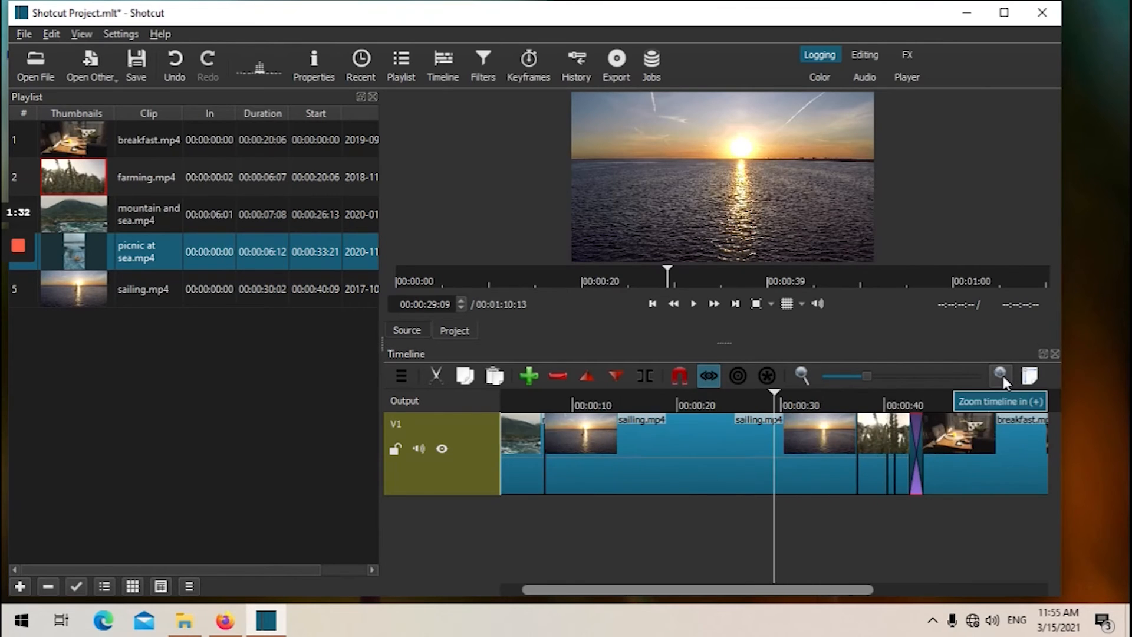
click(1000, 374)
click(1001, 374)
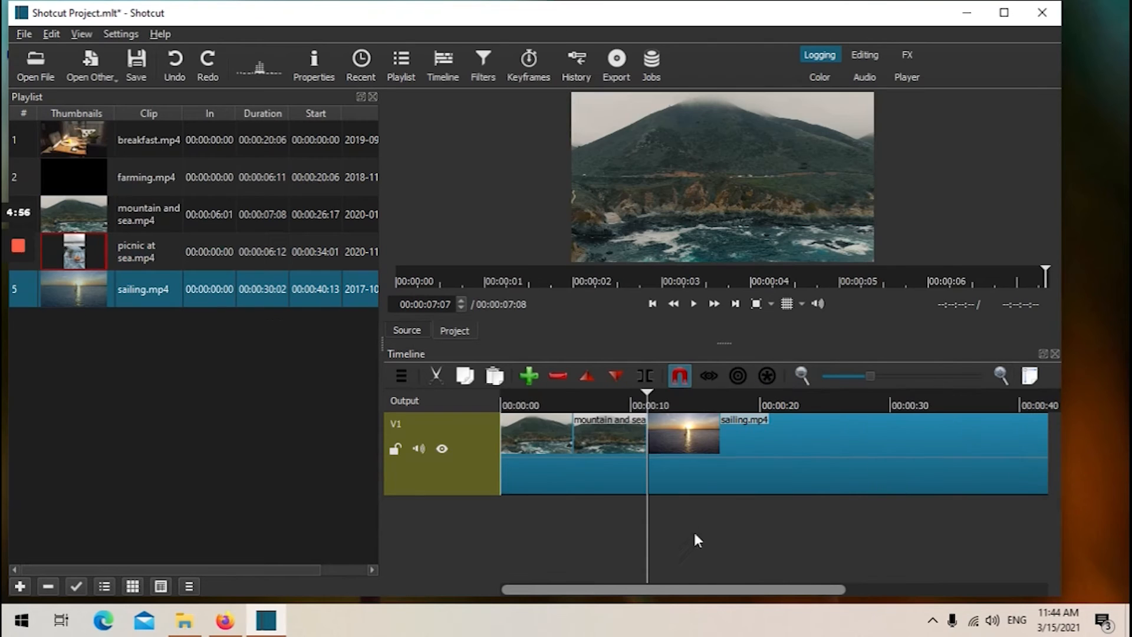
Append breakfast.mp4 to the end of the timeline after the sailing clip.
drag(676, 590, 642, 583)
click(630, 444)
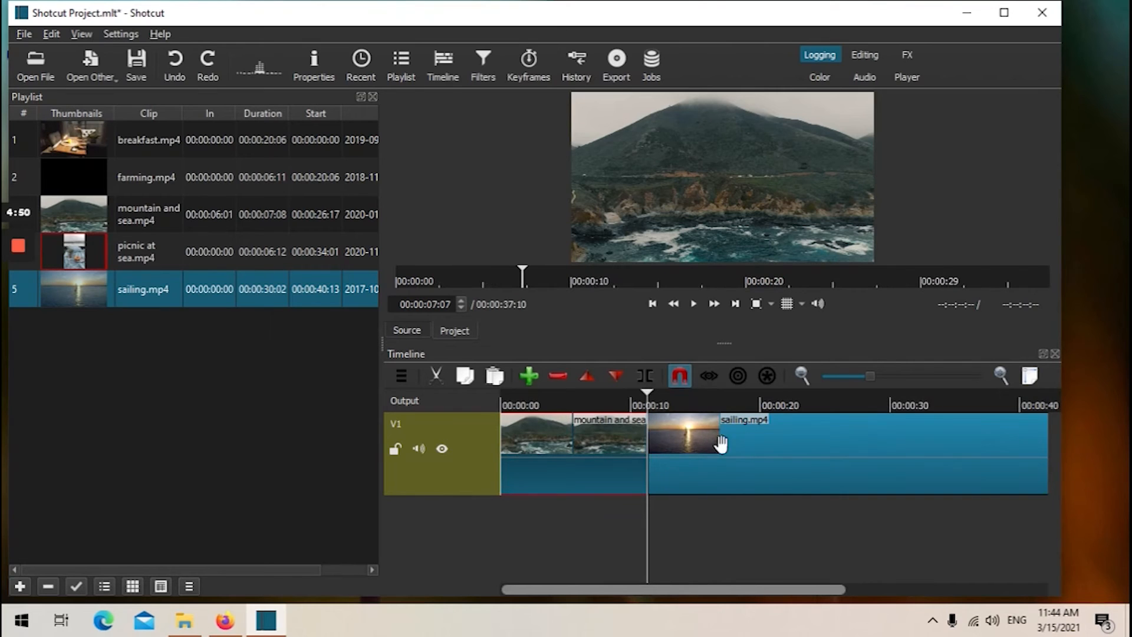
click(743, 444)
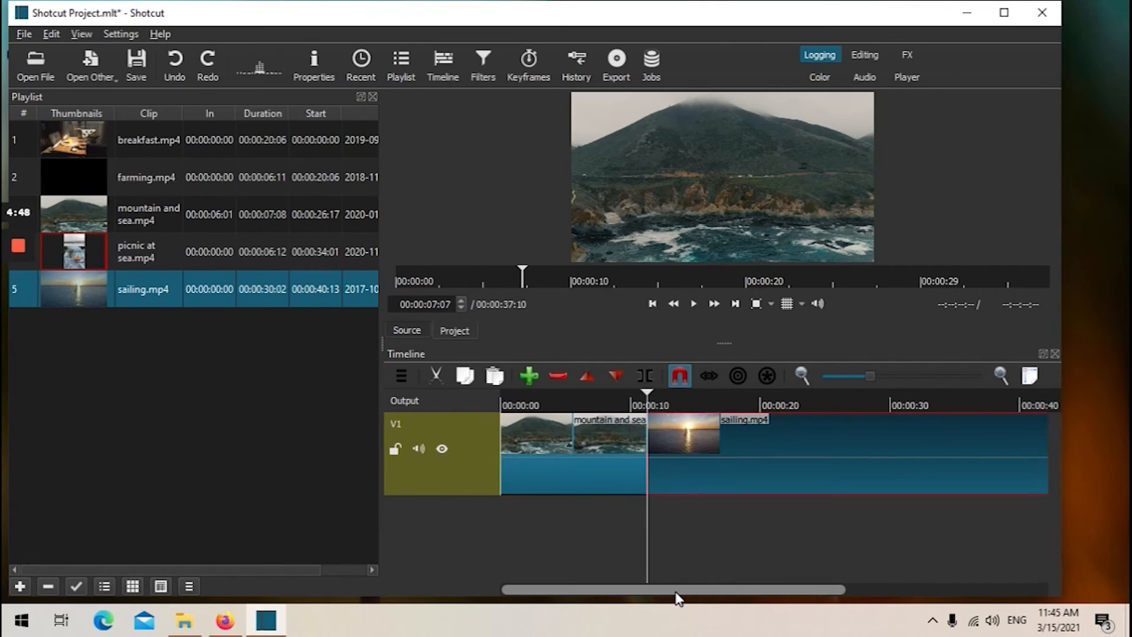
drag(676, 591, 911, 588)
drag(90, 190, 77, 248)
drag(85, 142, 927, 424)
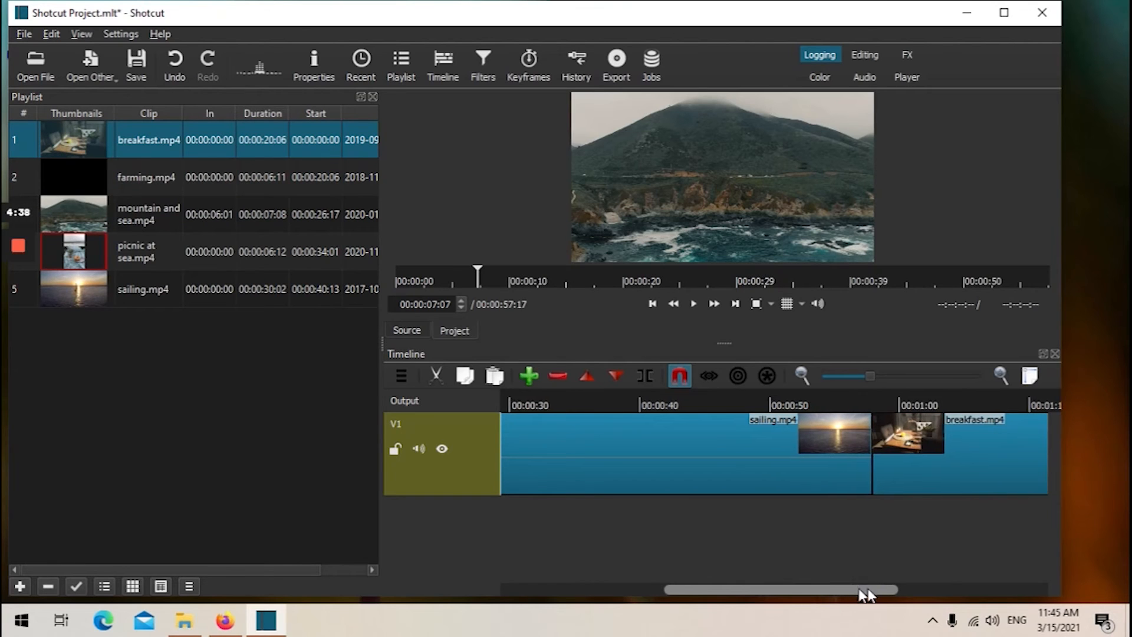
Try appending the untrimmed farming.mp4 after breakfast, preview it, and delete it again.
drag(858, 589, 1001, 588)
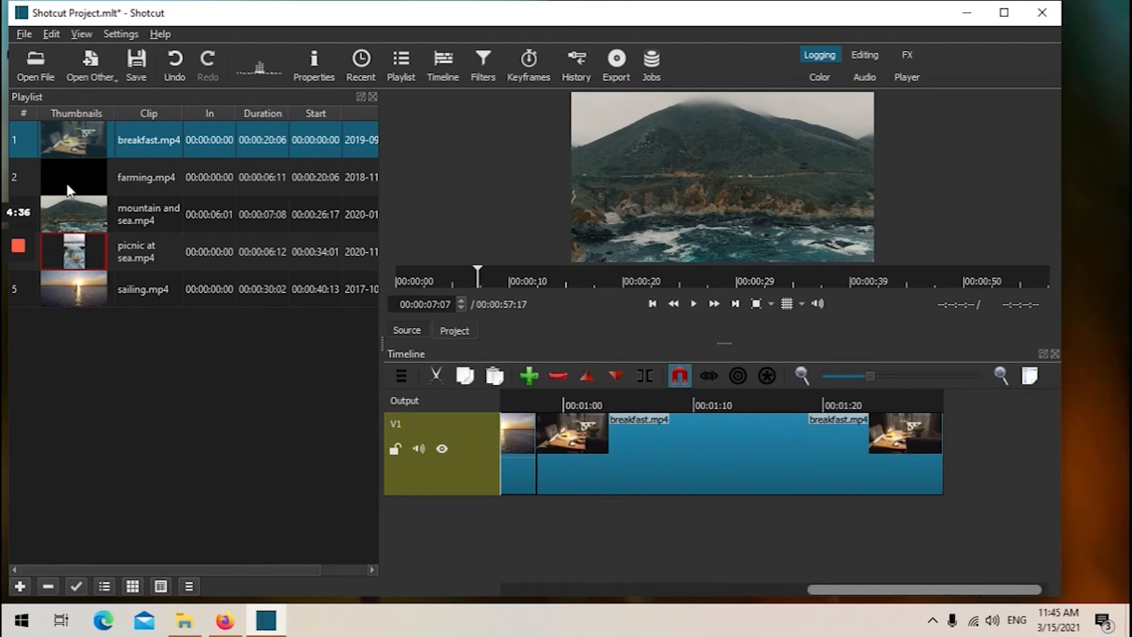
drag(70, 190, 891, 448)
click(884, 392)
key(space)
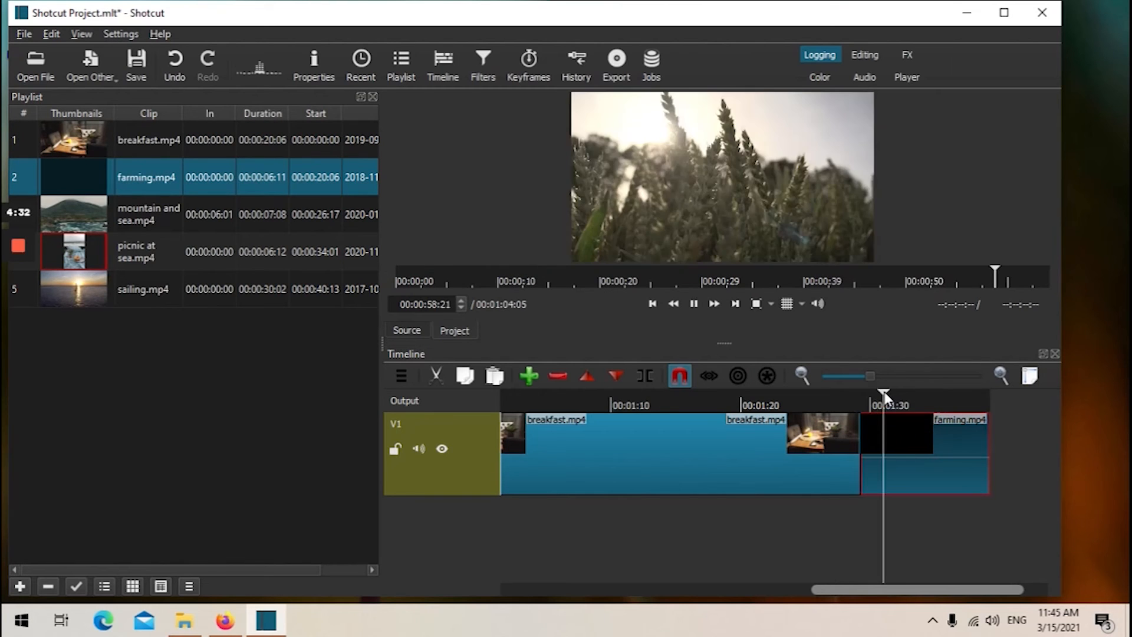
click(826, 405)
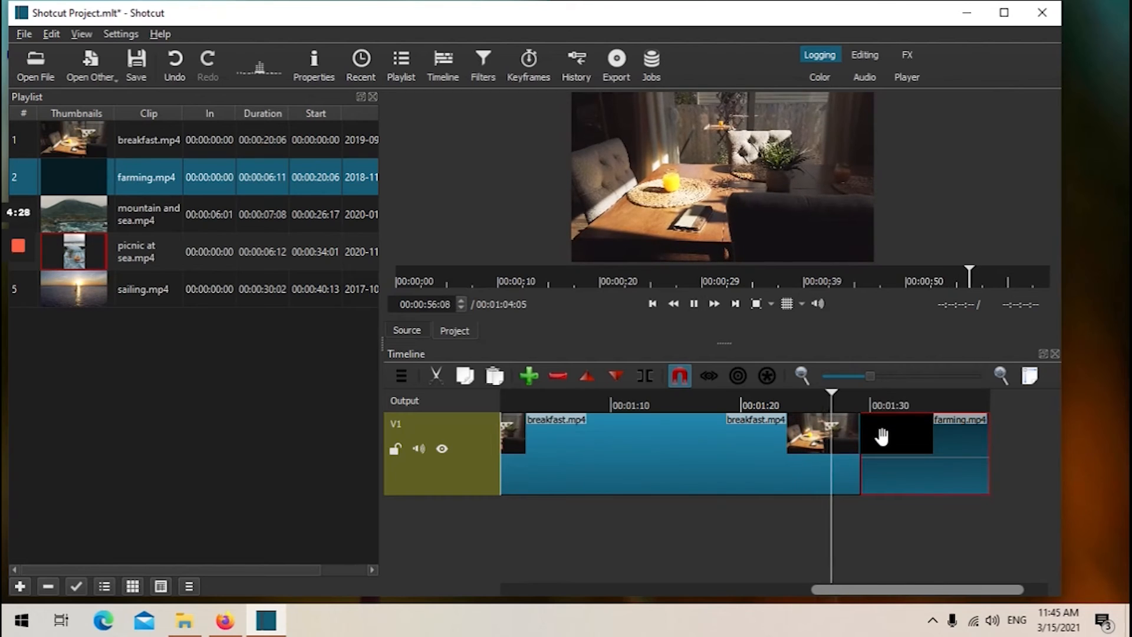
click(882, 437)
key(space)
key(Delete)
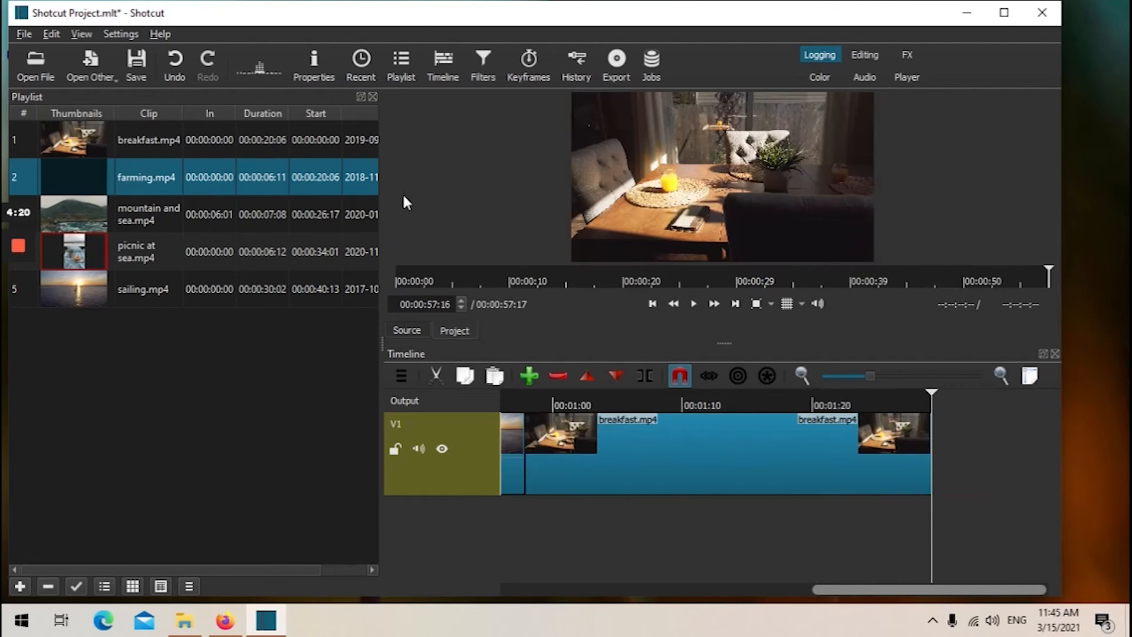
Open farming.mp4 in the source player and trim its in point to 00:00:00:02 and its out point slightly.
double_click(116, 170)
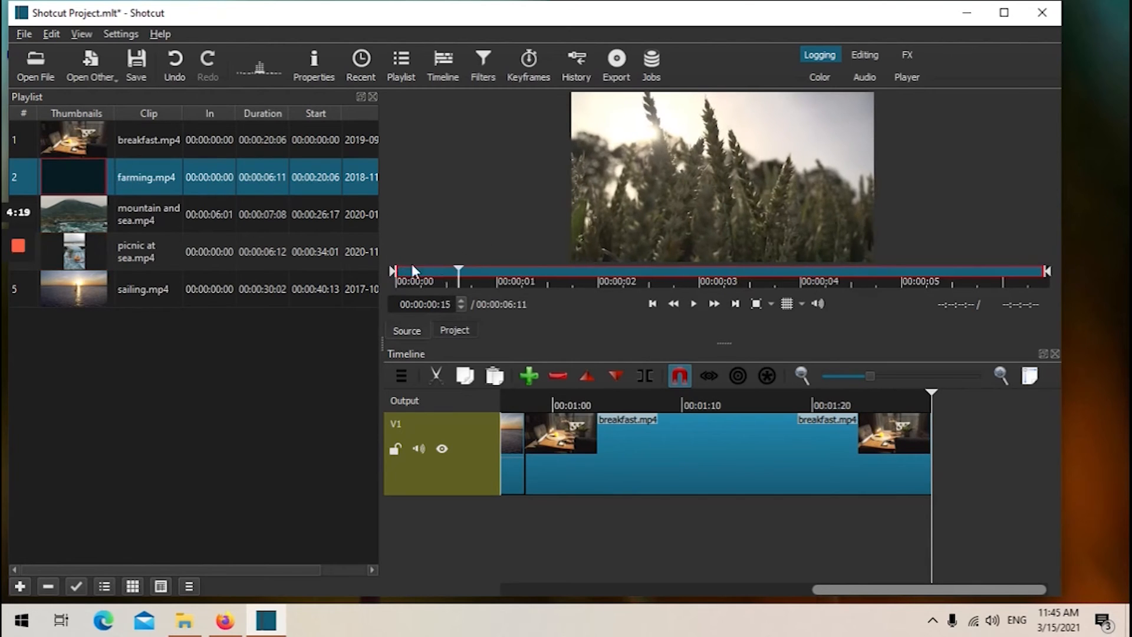
click(398, 271)
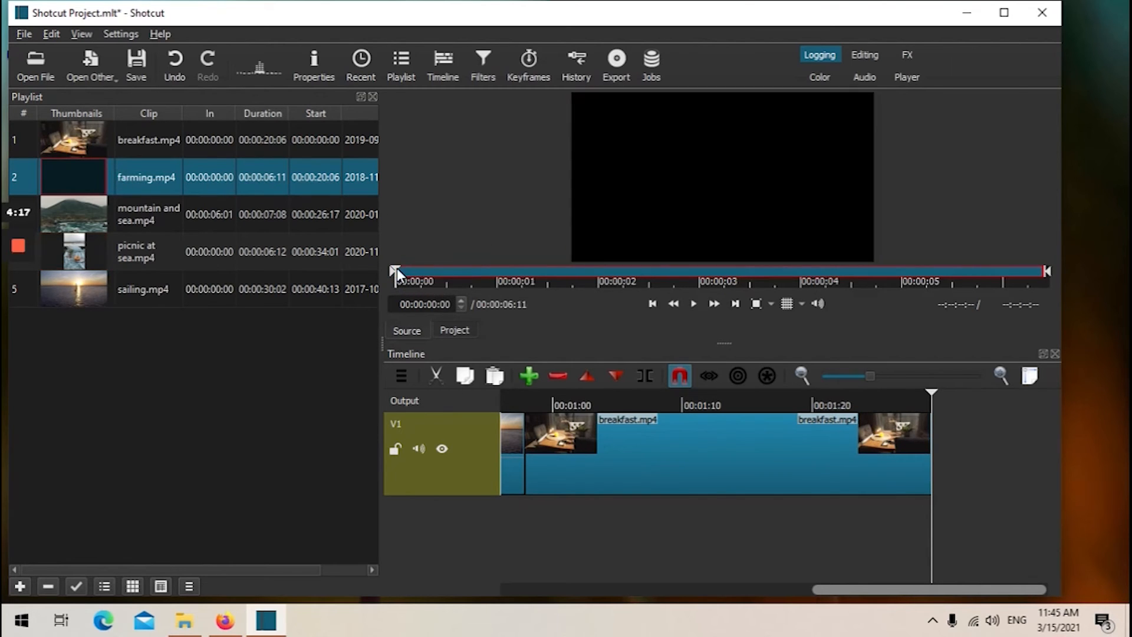
drag(397, 268, 407, 272)
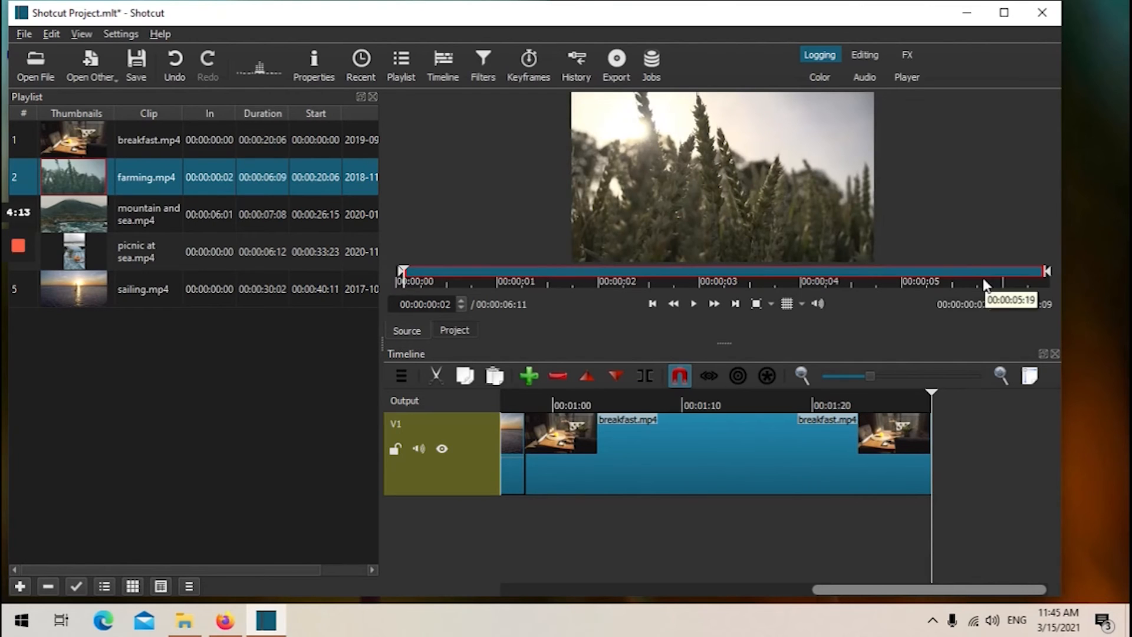
drag(1042, 272, 1039, 272)
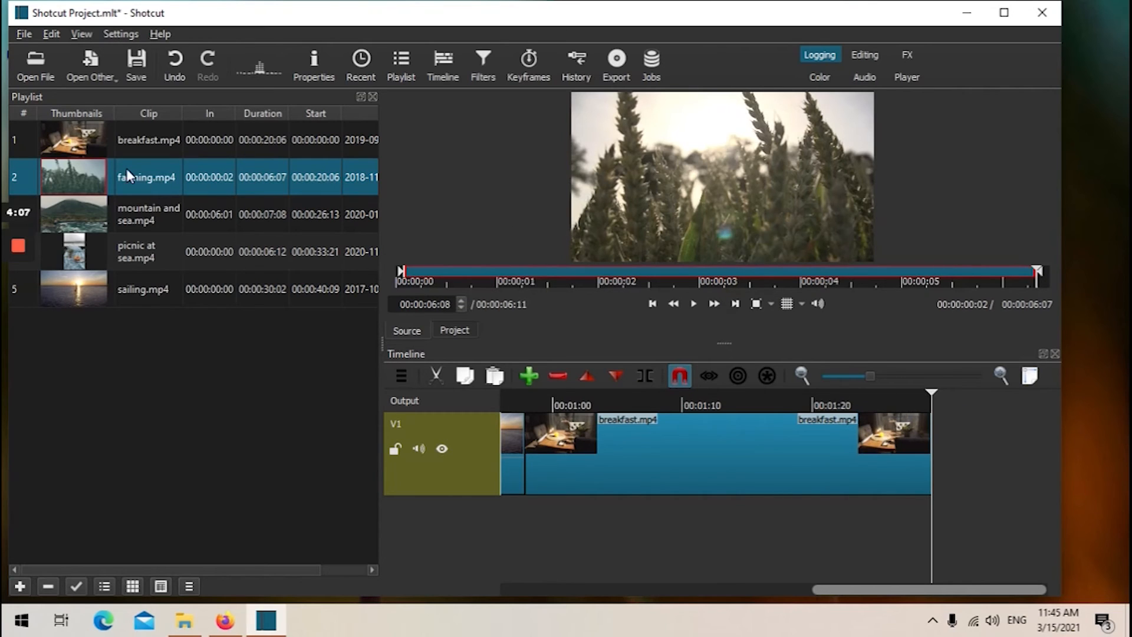
Append the trimmed farming clip to the end of the timeline after breakfast.
drag(127, 168, 923, 458)
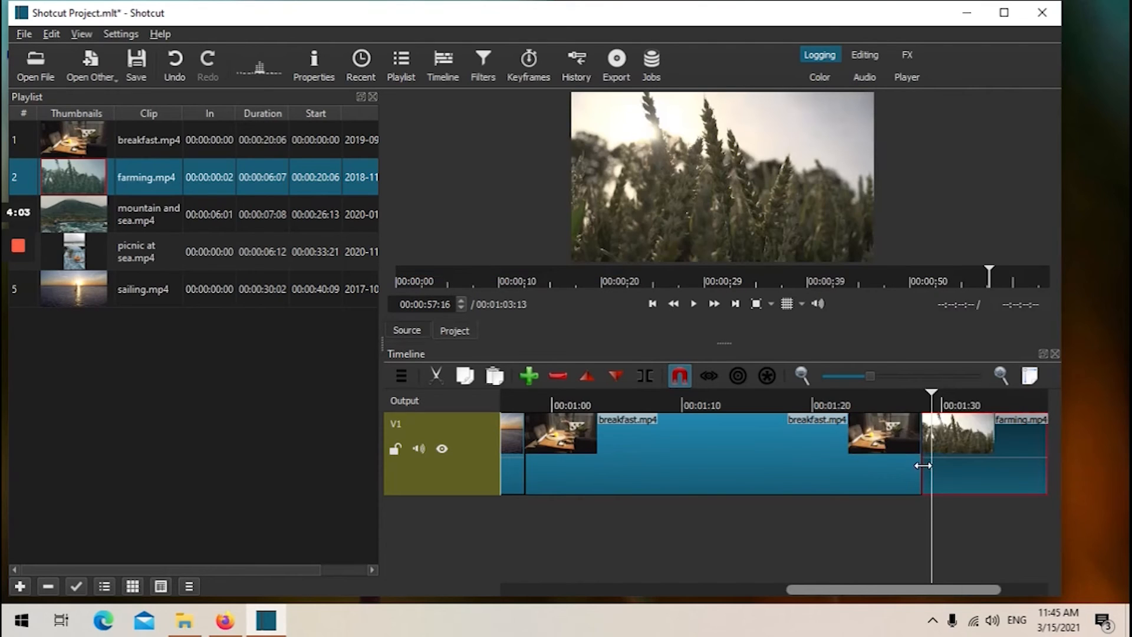
key(ctrl+z)
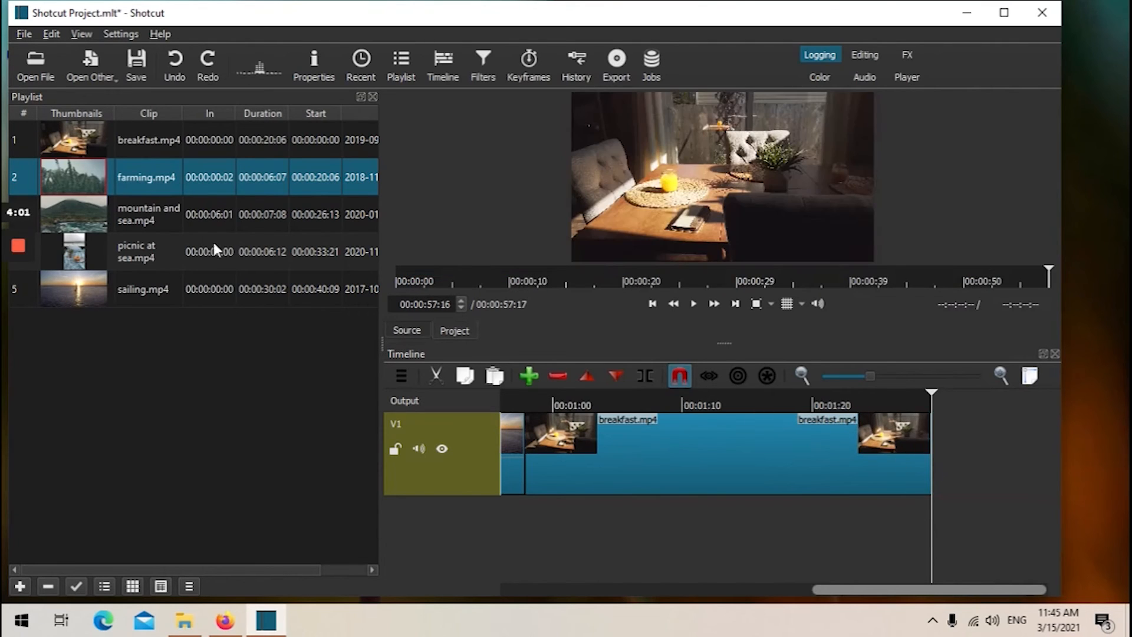
drag(195, 185, 931, 455)
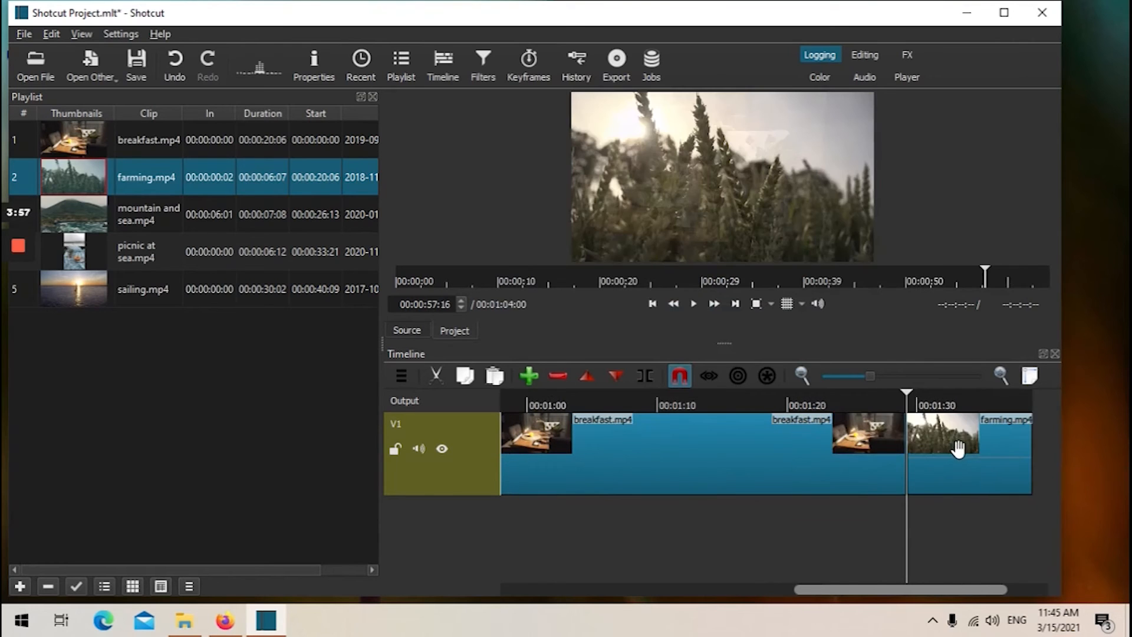
Play back the end of the timeline around the breakfast and farming clips.
key(space)
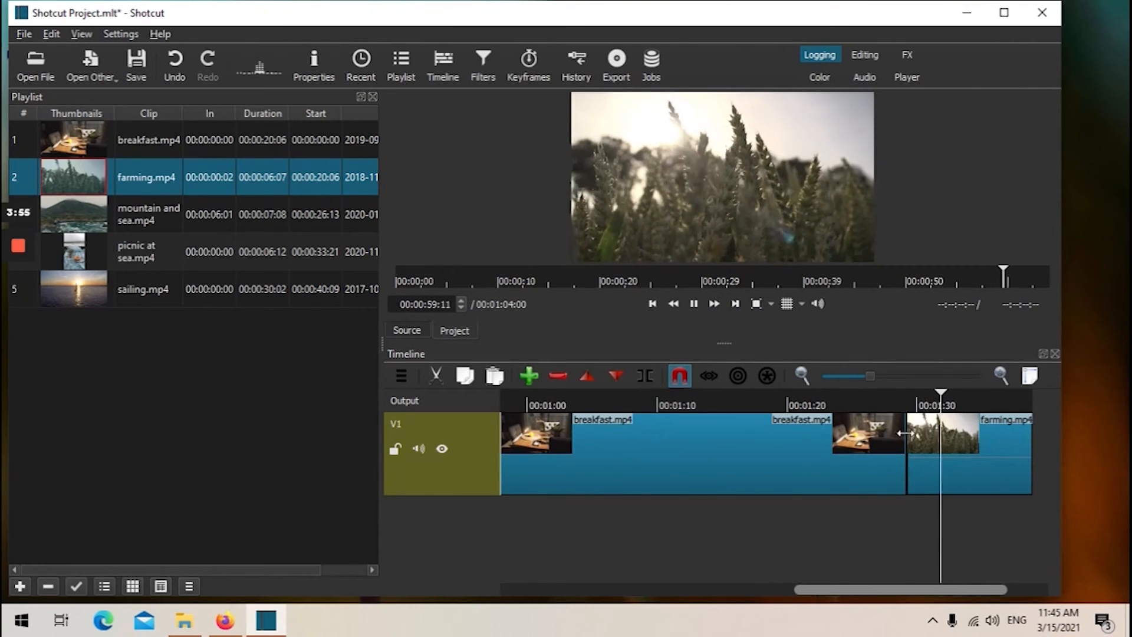
click(902, 404)
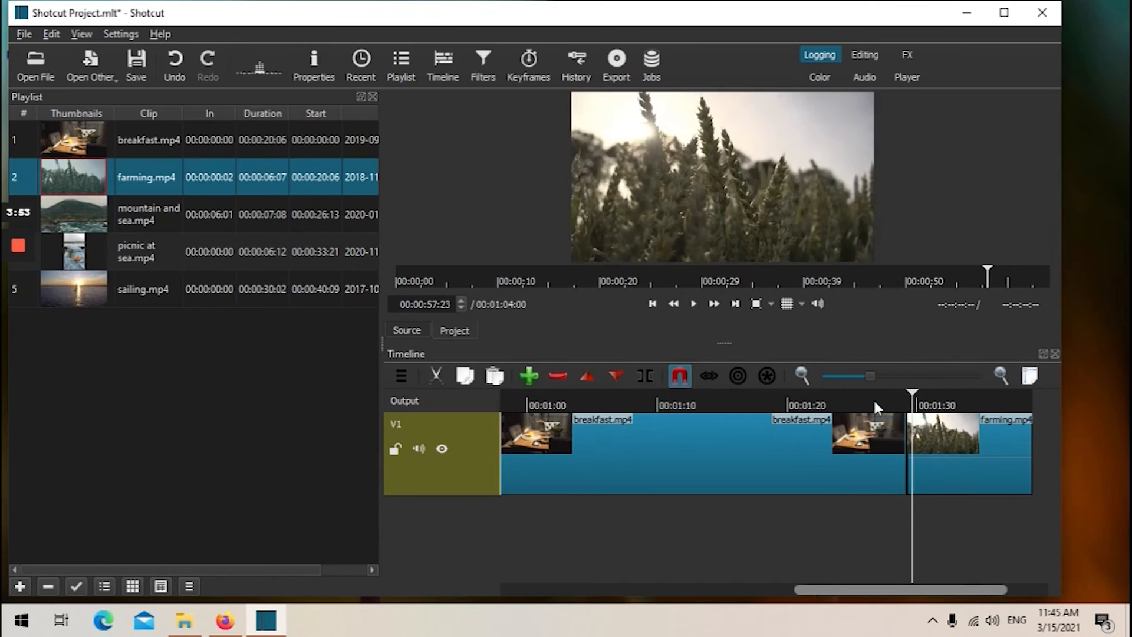
click(845, 403)
key(space)
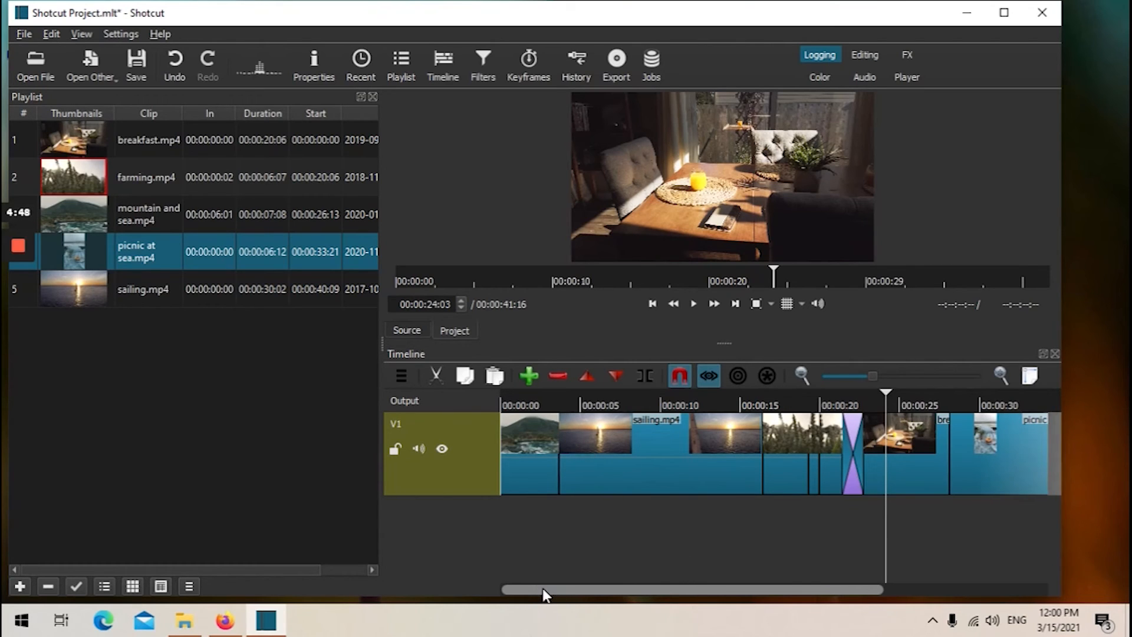
Overlap sailing onto the mountain clip and farming onto sailing to create two transitions.
drag(543, 588, 525, 560)
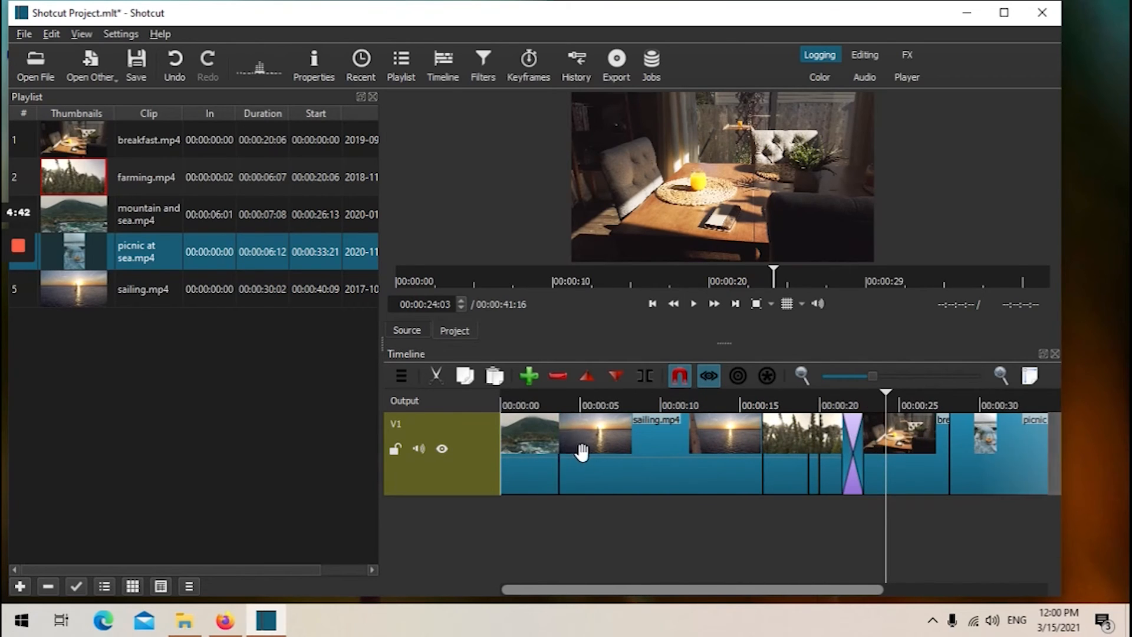
drag(600, 448, 566, 447)
drag(760, 439, 730, 438)
Delete the short farming fragments and the transition that follows them.
click(813, 439)
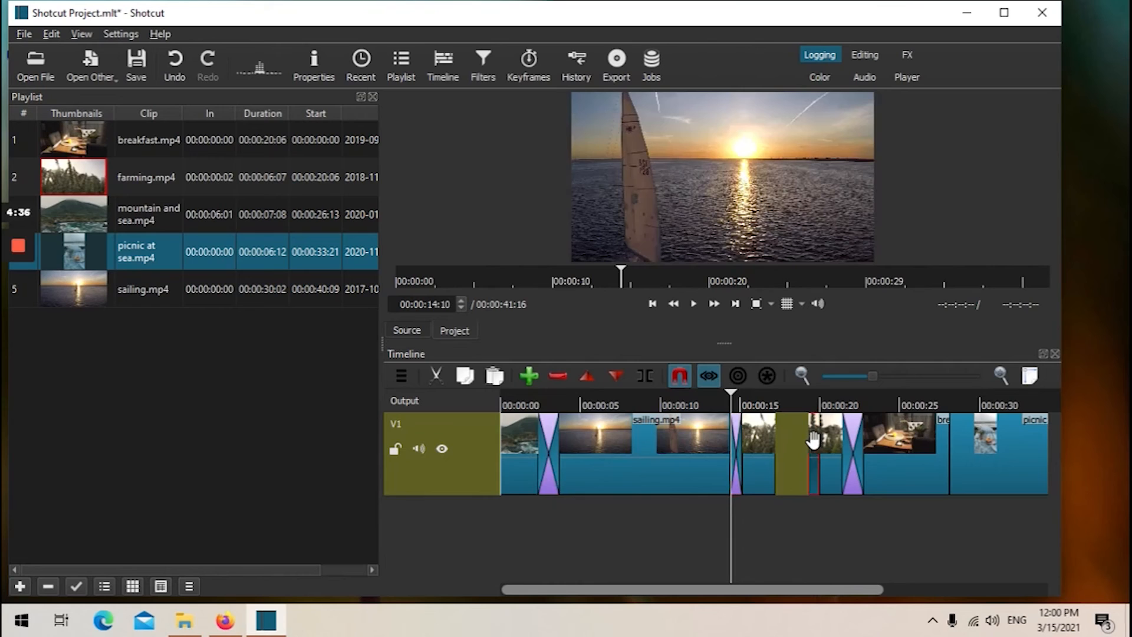
key(Delete)
mouse_move(828, 434)
mouse_down()
mouse_move(776, 439)
mouse_move(830, 439)
mouse_up()
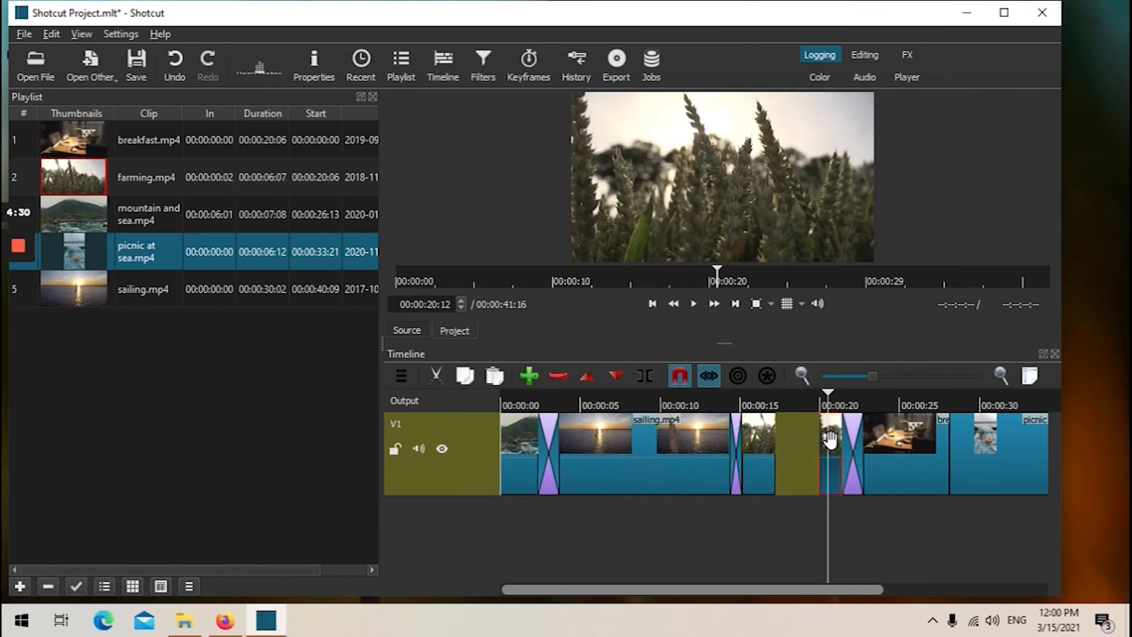
key(Delete)
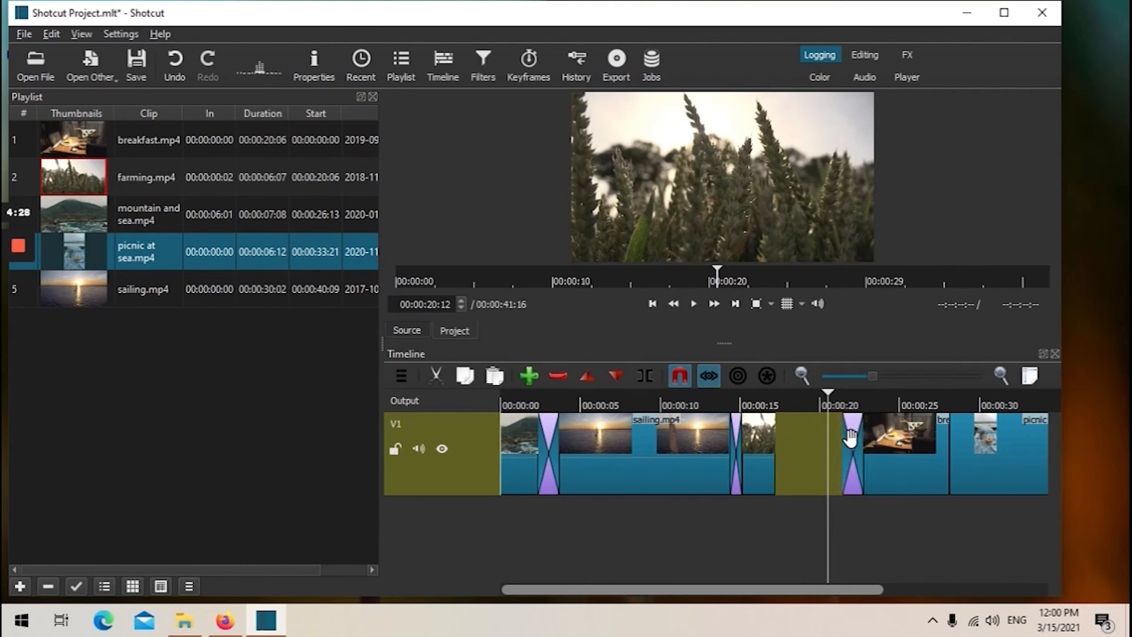
click(851, 438)
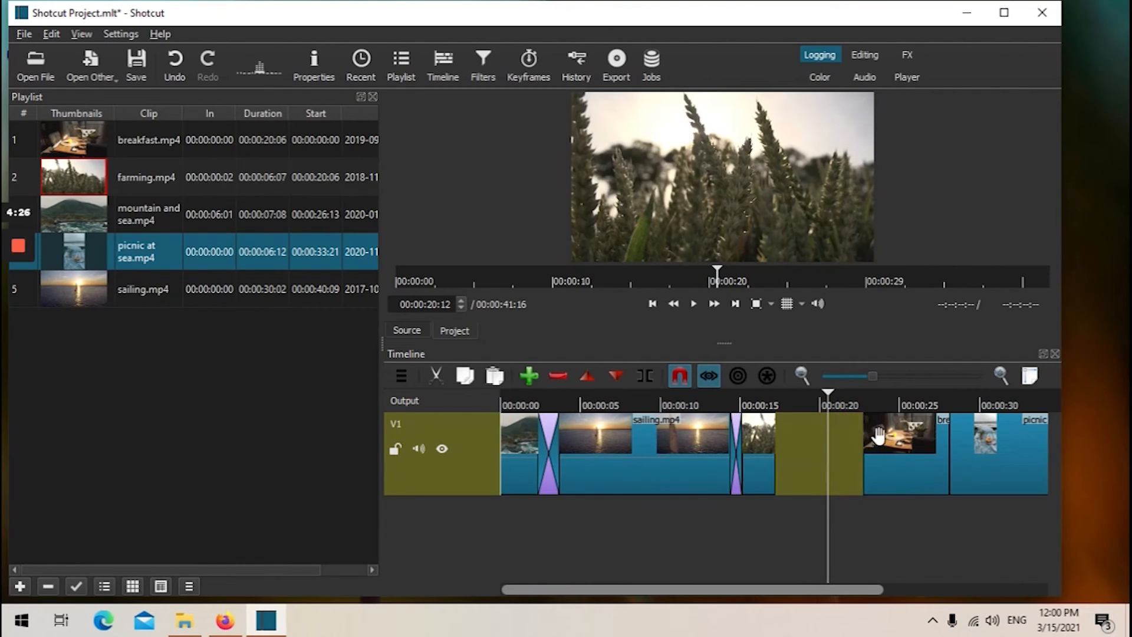
Move breakfast back against farming and overlap picnic at sea onto breakfast to create transitions.
drag(877, 436, 765, 441)
drag(856, 445, 833, 441)
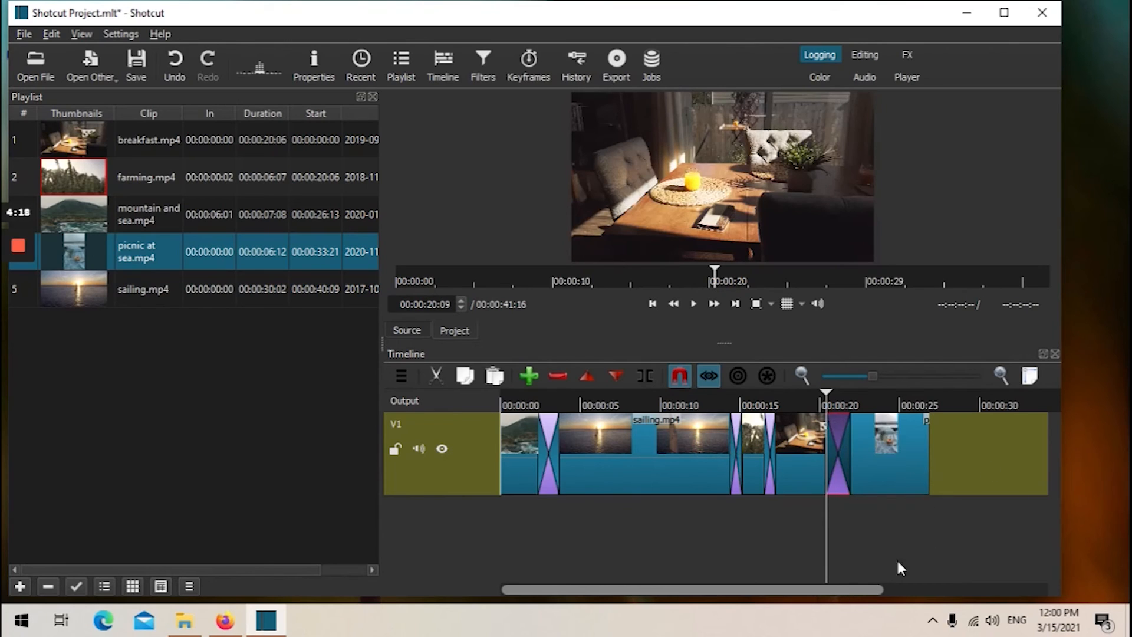
Move the playhead to the end of the timeline and save the project.
key(End)
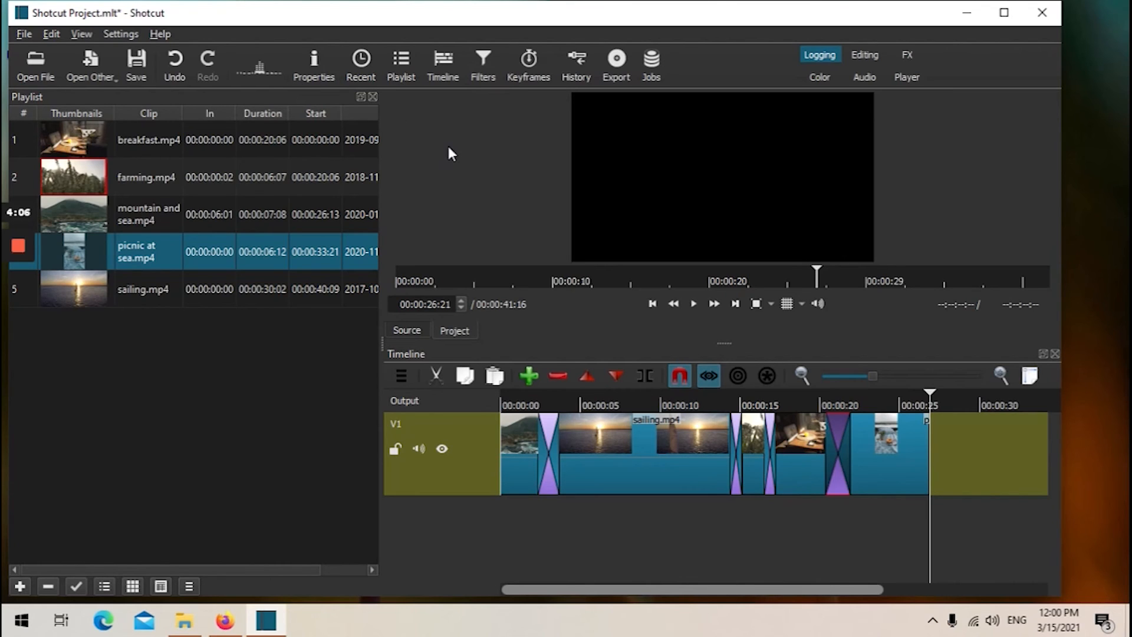
click(137, 63)
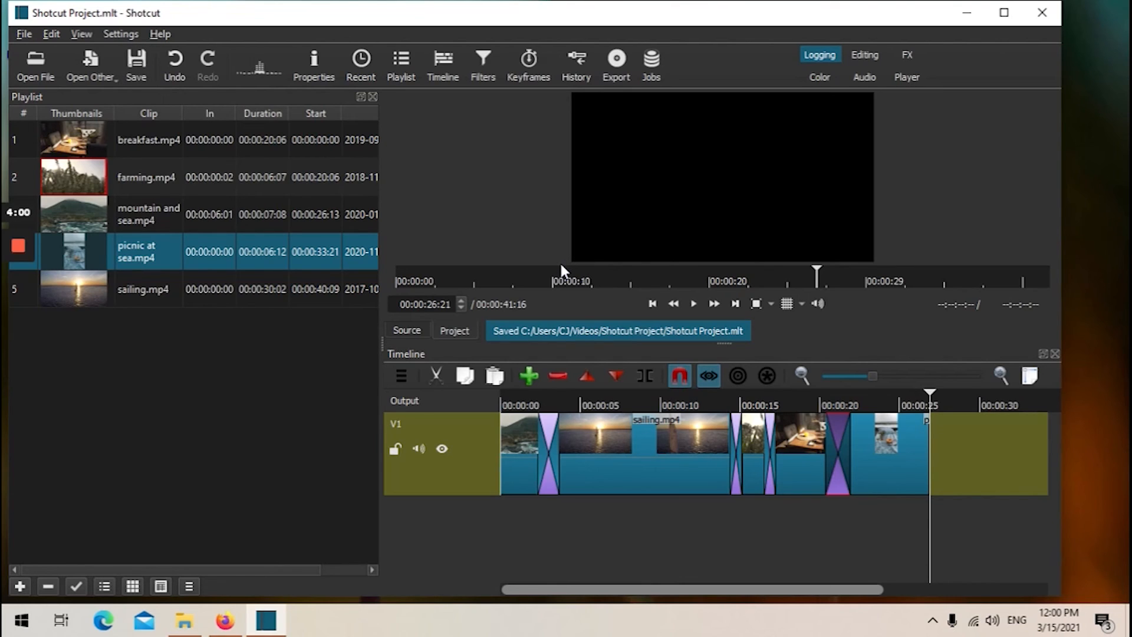
Export the timeline with the default preset as Shotcut Project.mp4 into the Desktop's SC project folder.
click(616, 60)
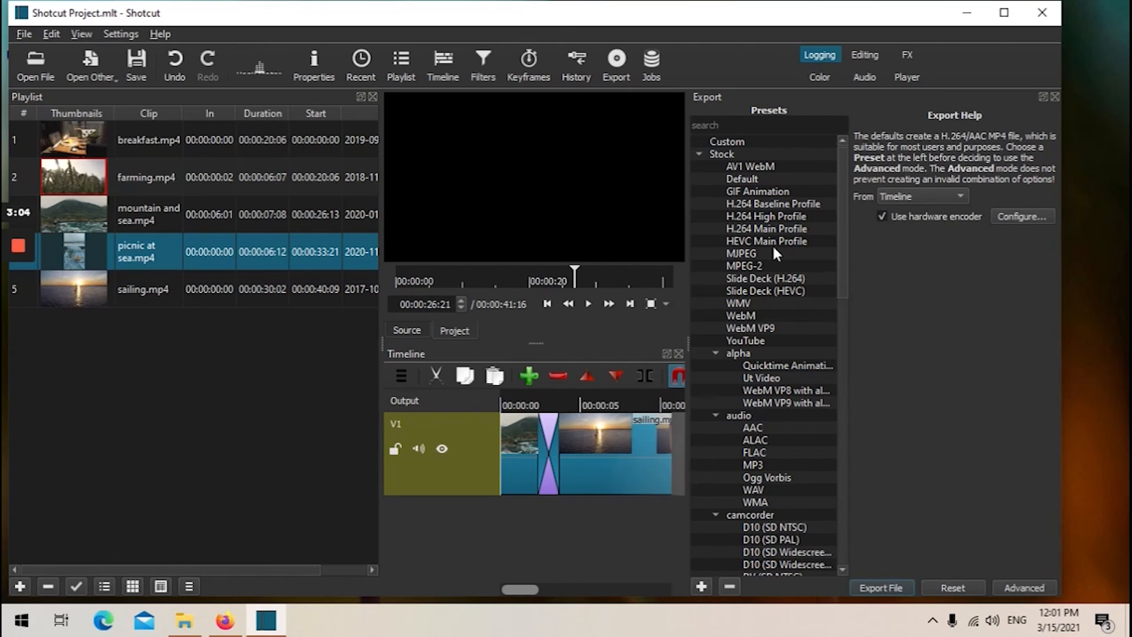
click(882, 588)
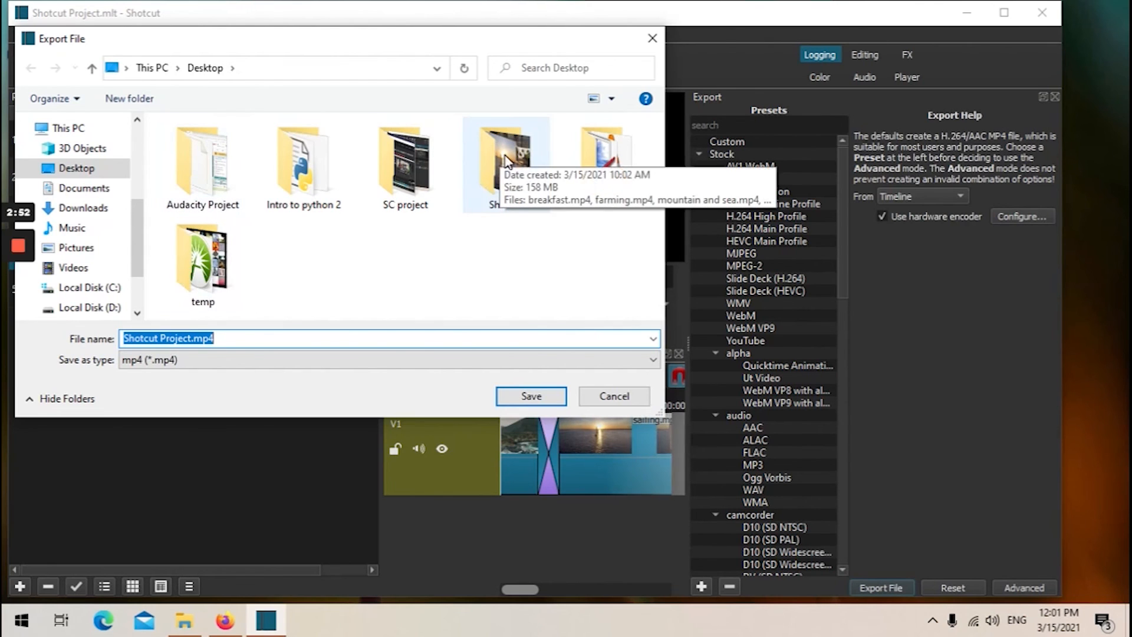
double_click(419, 154)
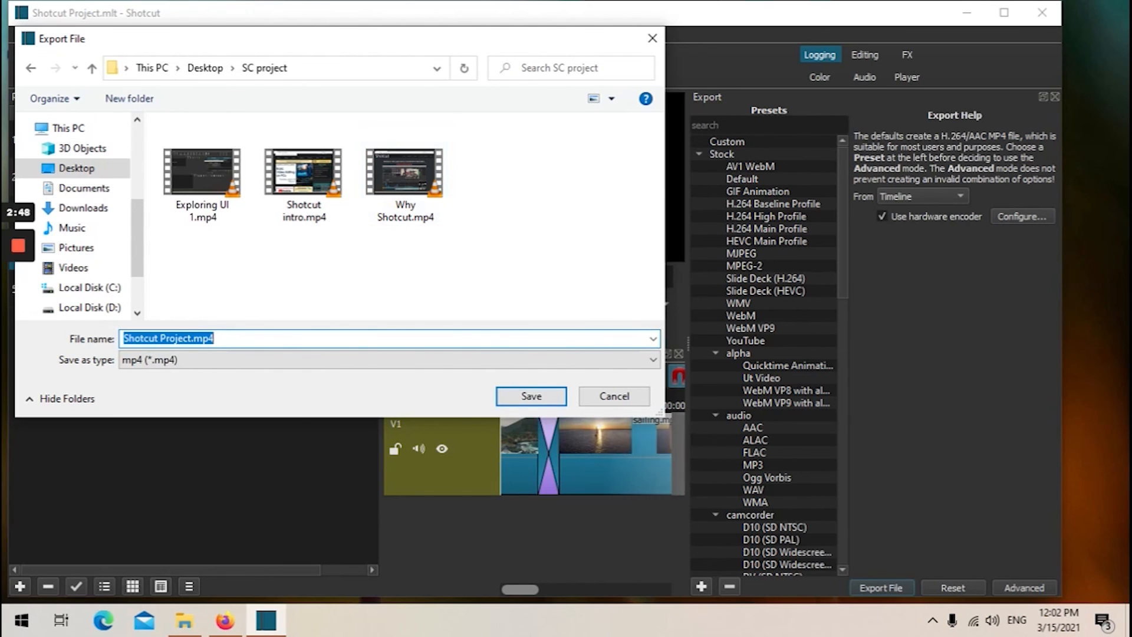
click(412, 339)
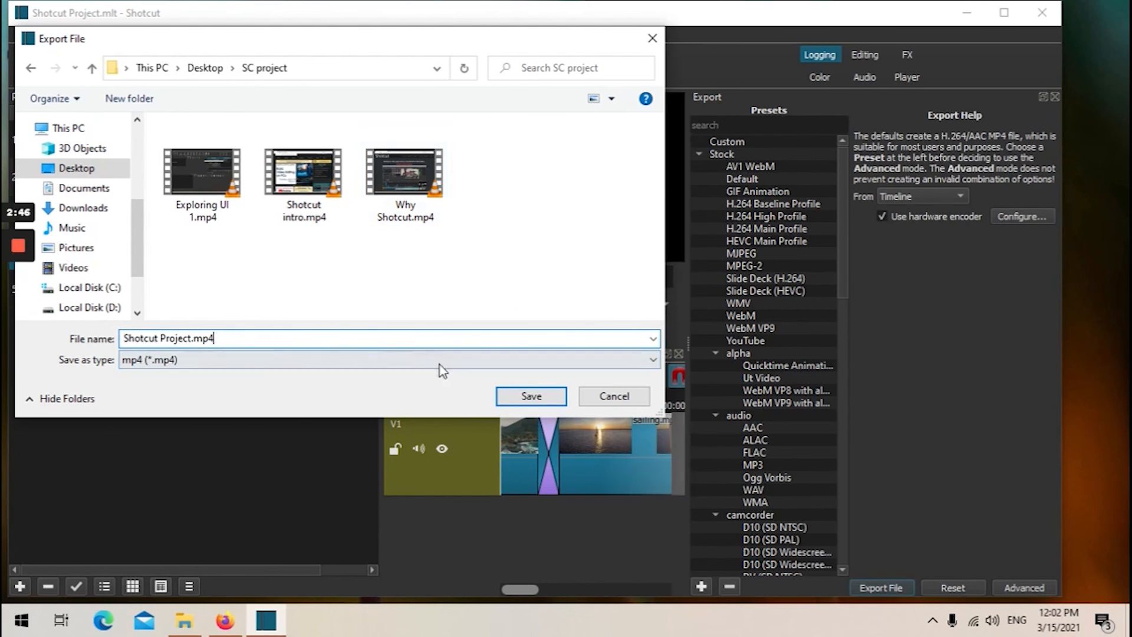
click(526, 396)
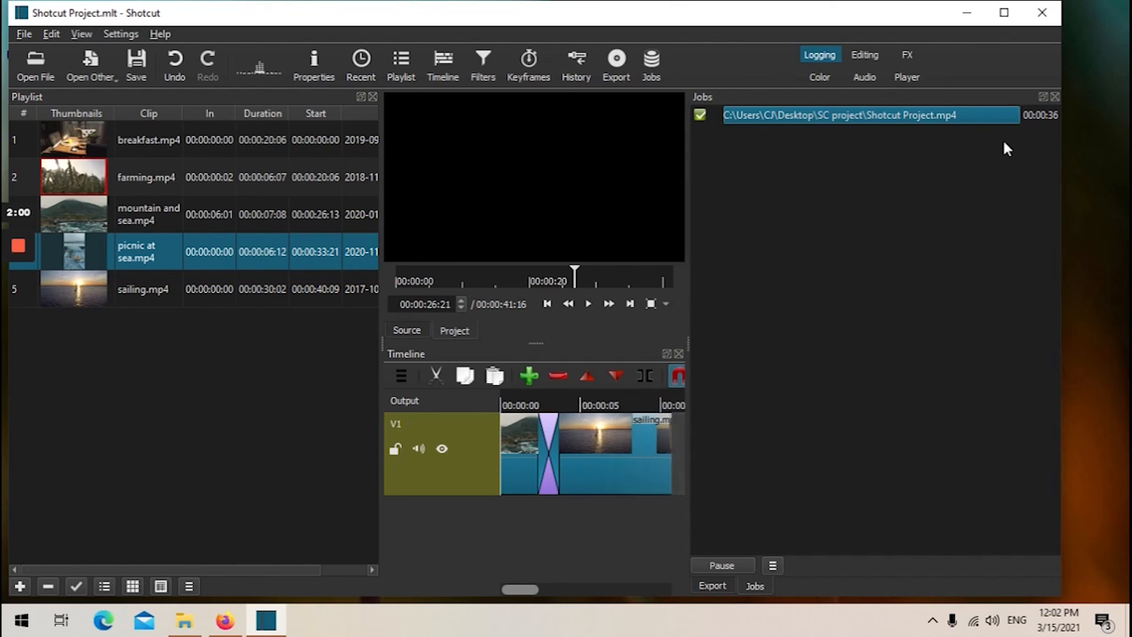
click(988, 109)
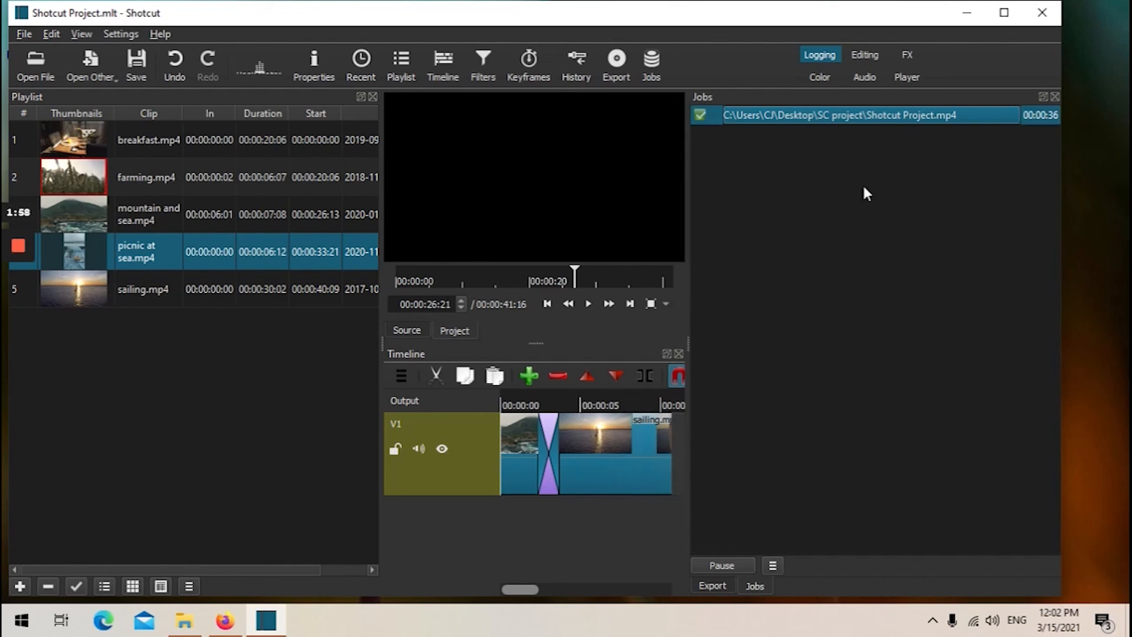
Play back the exported video from the job list and scroll along the timeline to review the edit.
double_click(814, 113)
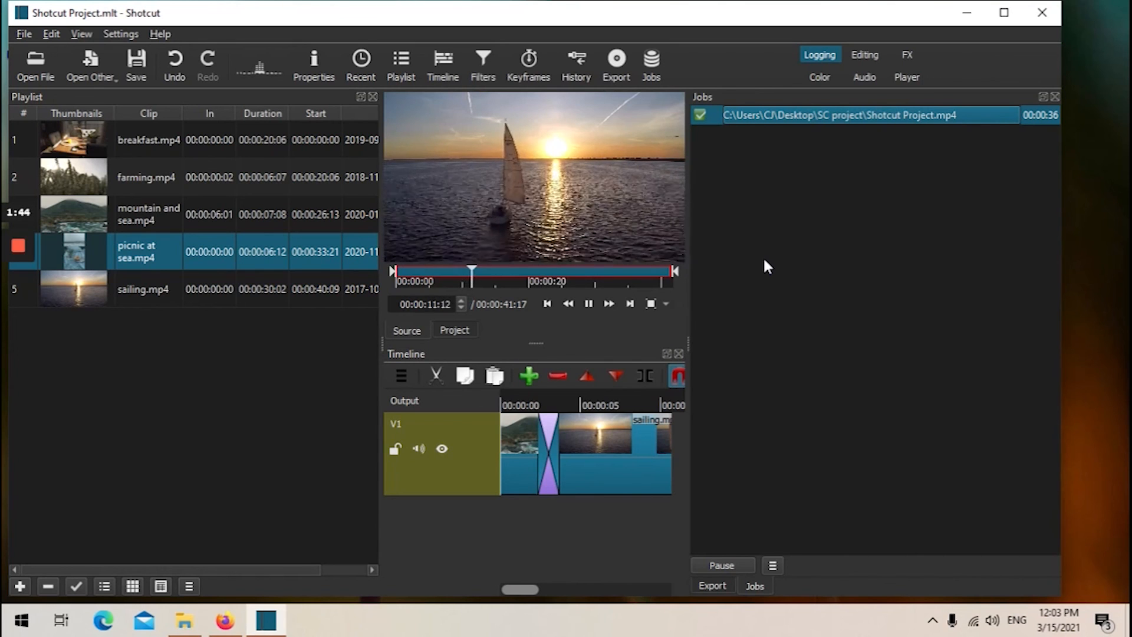
drag(524, 586, 592, 582)
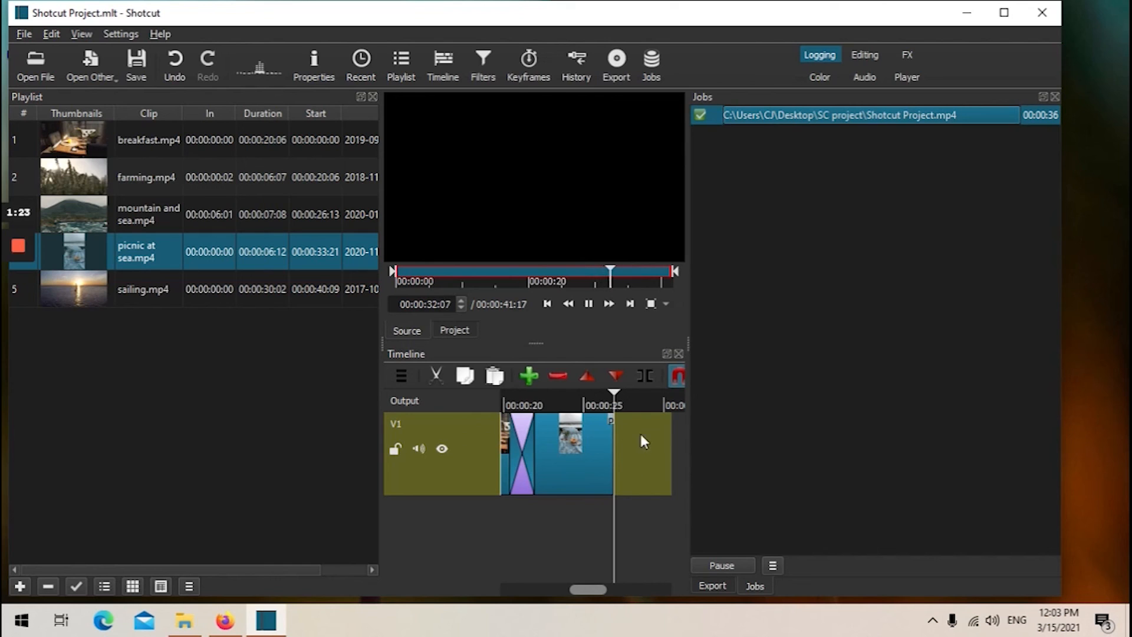
click(646, 430)
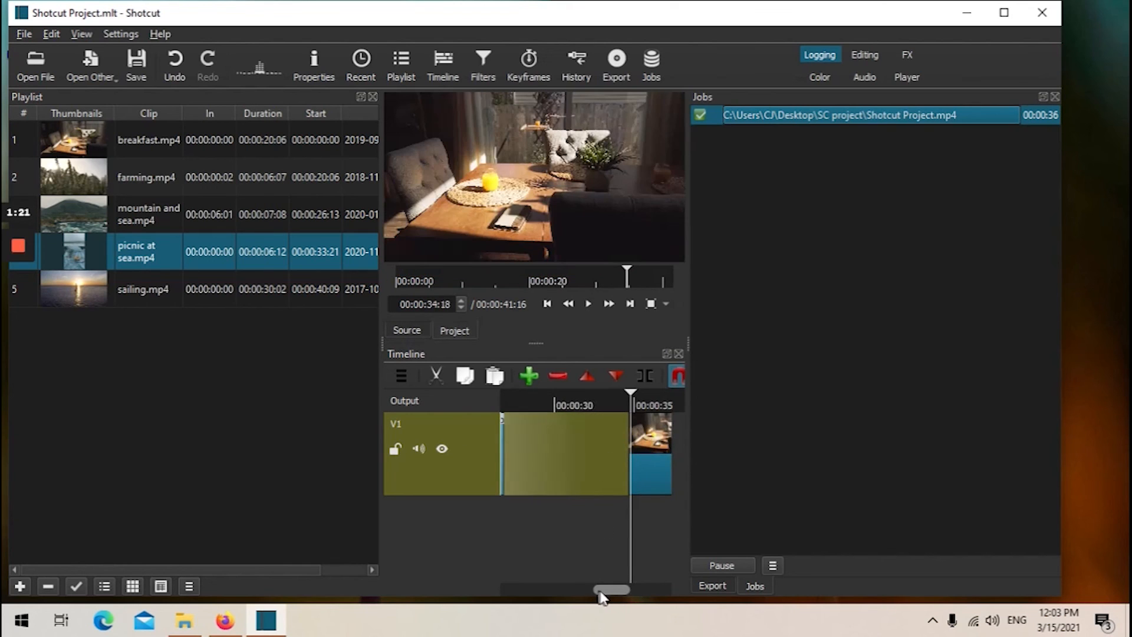
mouse_move(600, 590)
mouse_down()
mouse_move(630, 588)
mouse_move(602, 587)
mouse_up()
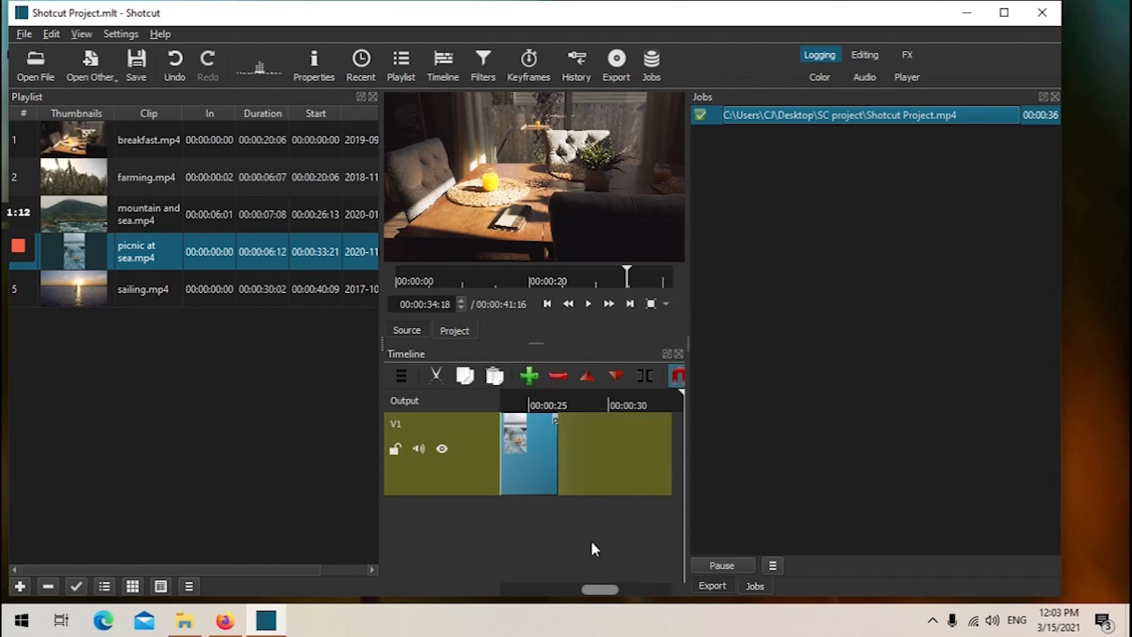
click(557, 403)
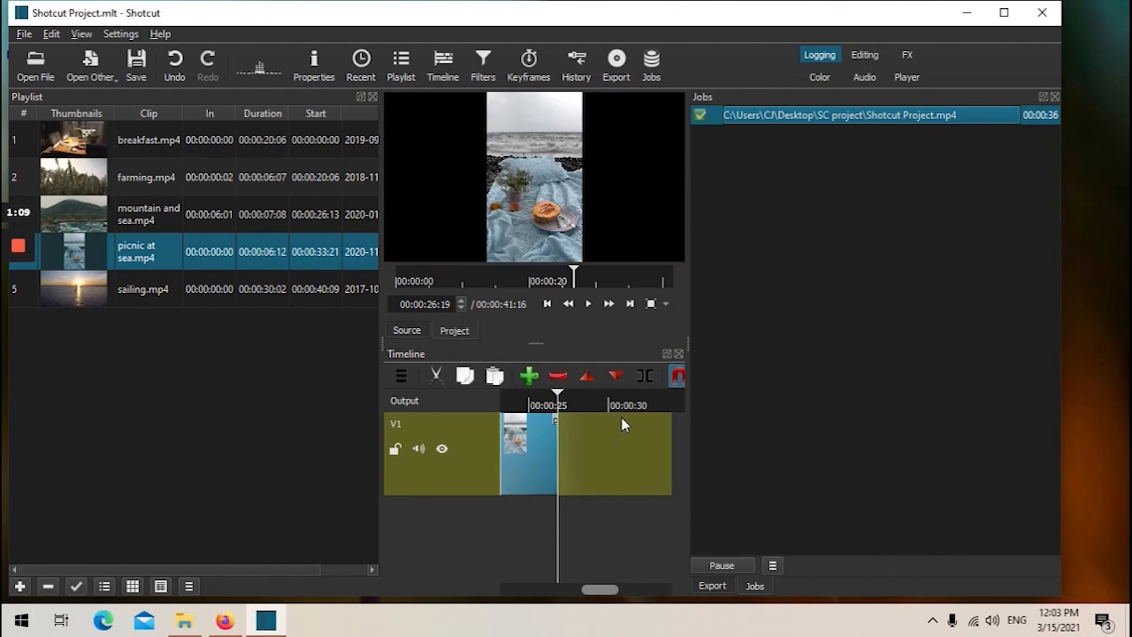
drag(599, 587, 628, 588)
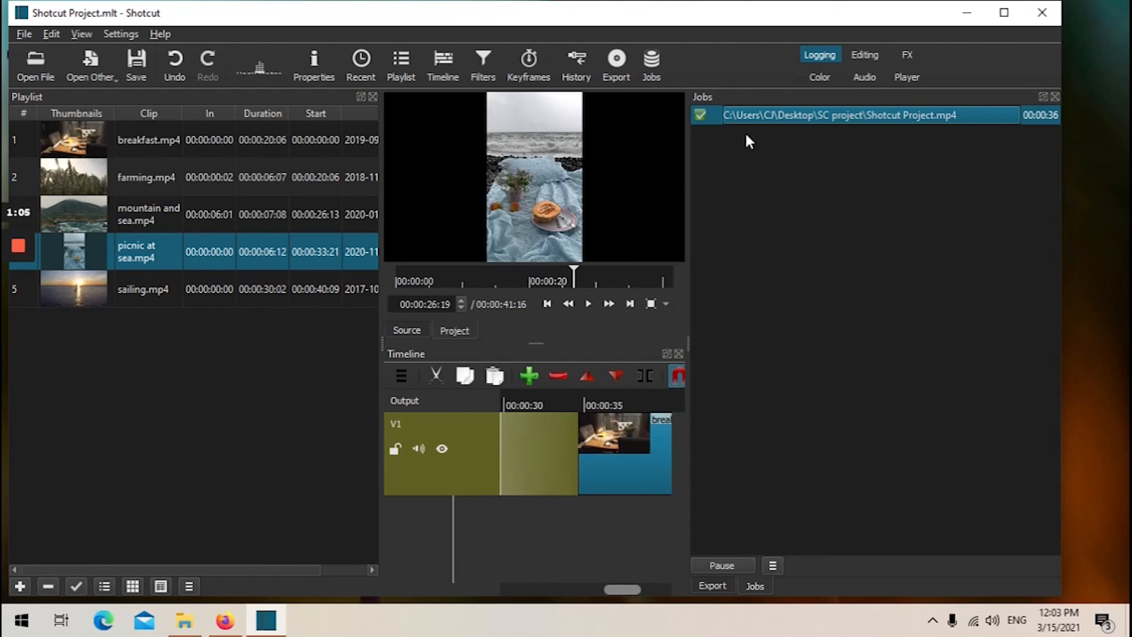
Switch to File Explorer, open the Desktop's SC project folder, and play Shotcut Project.mp4 maximized in VLC.
click(965, 13)
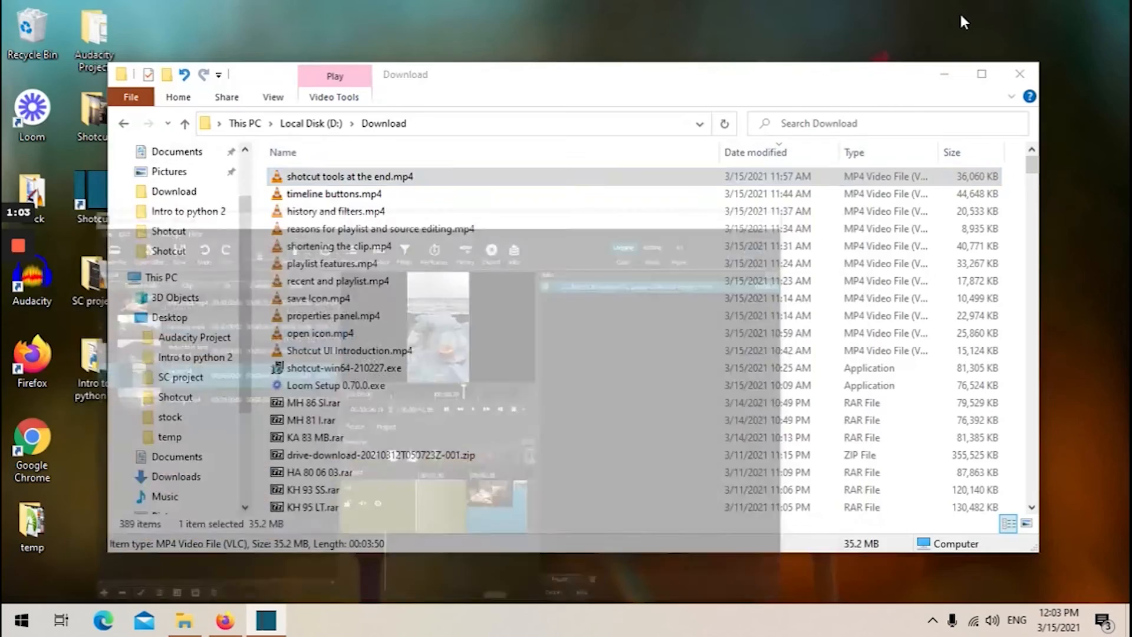
click(1020, 73)
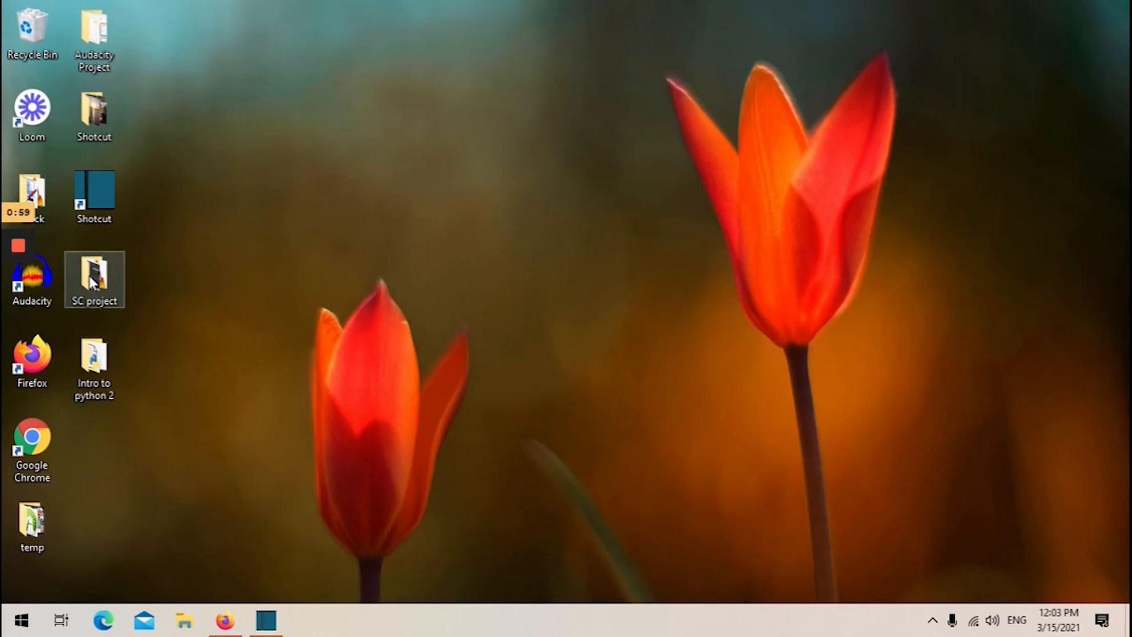
double_click(91, 279)
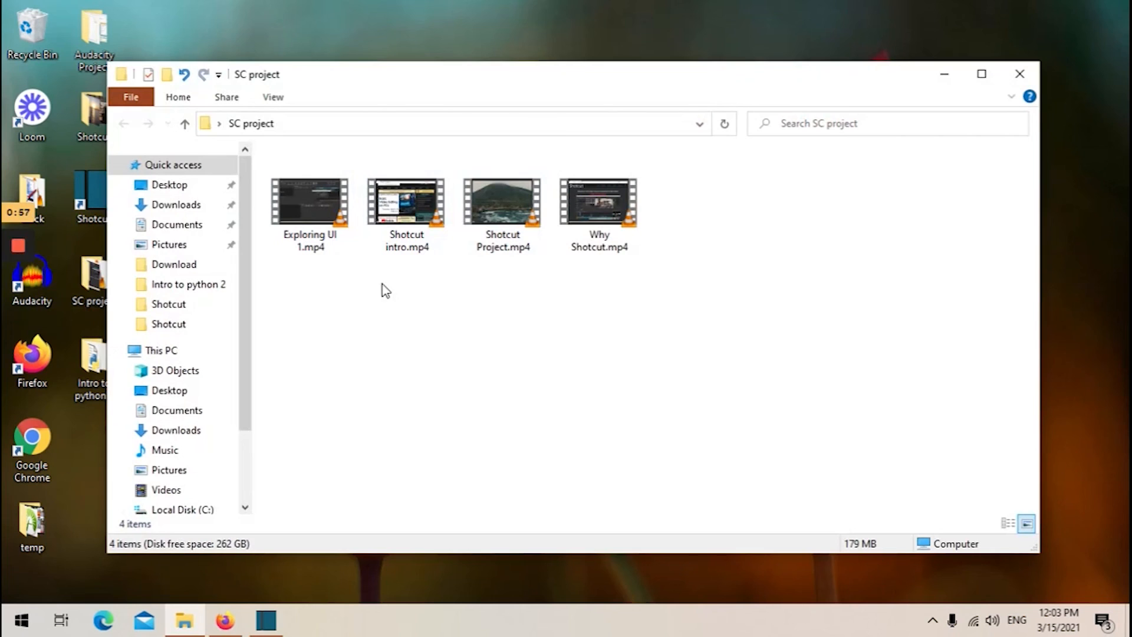
click(408, 207)
click(519, 203)
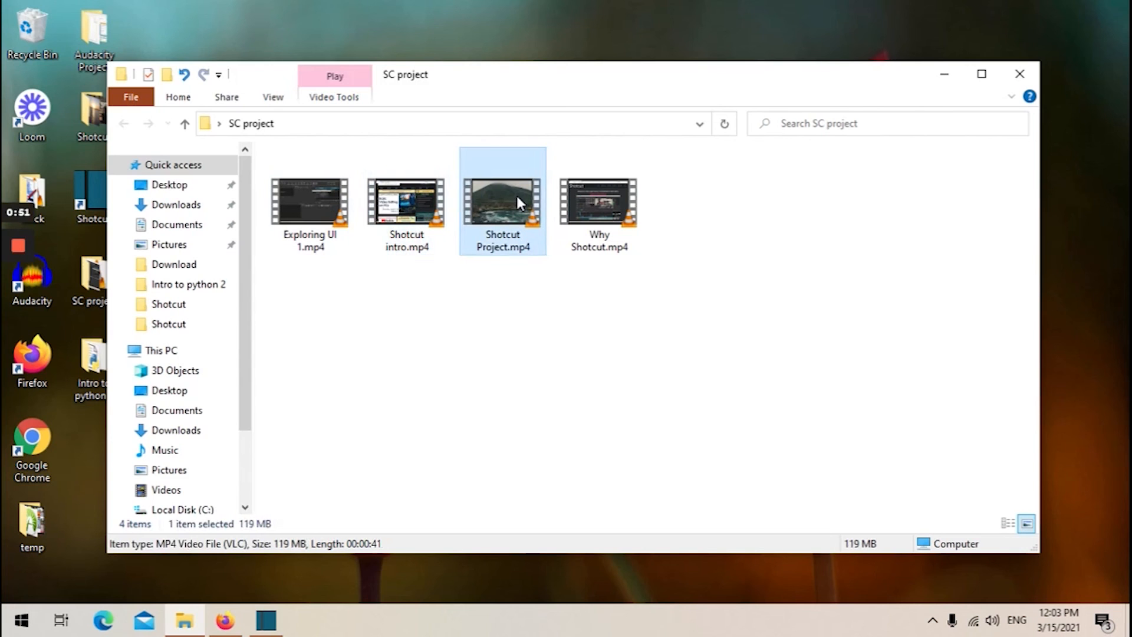
double_click(503, 196)
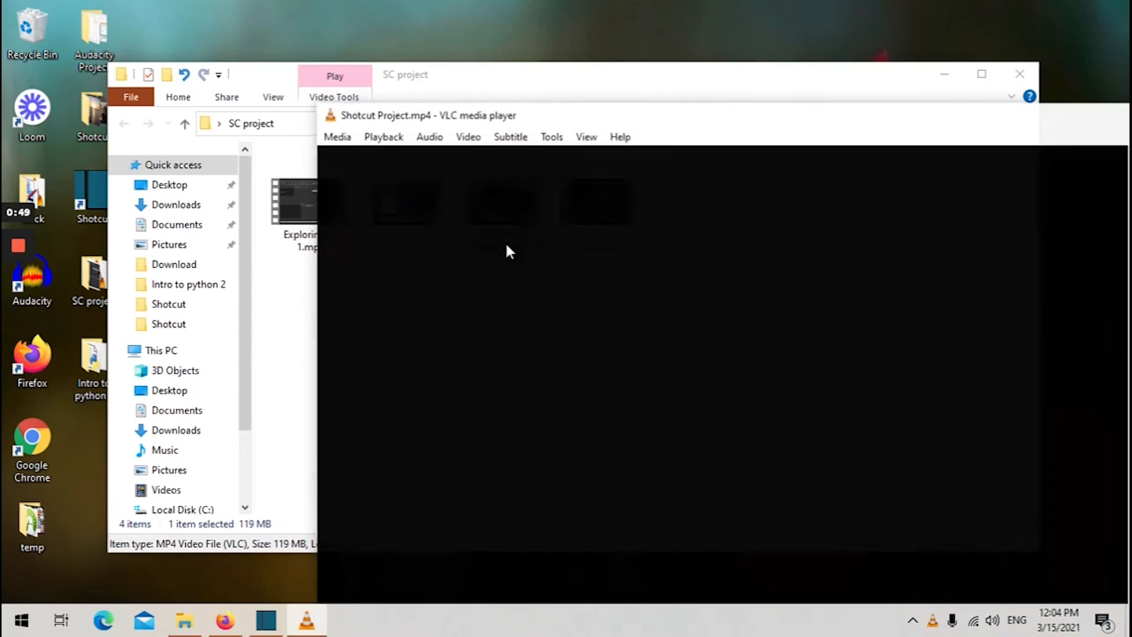
double_click(761, 123)
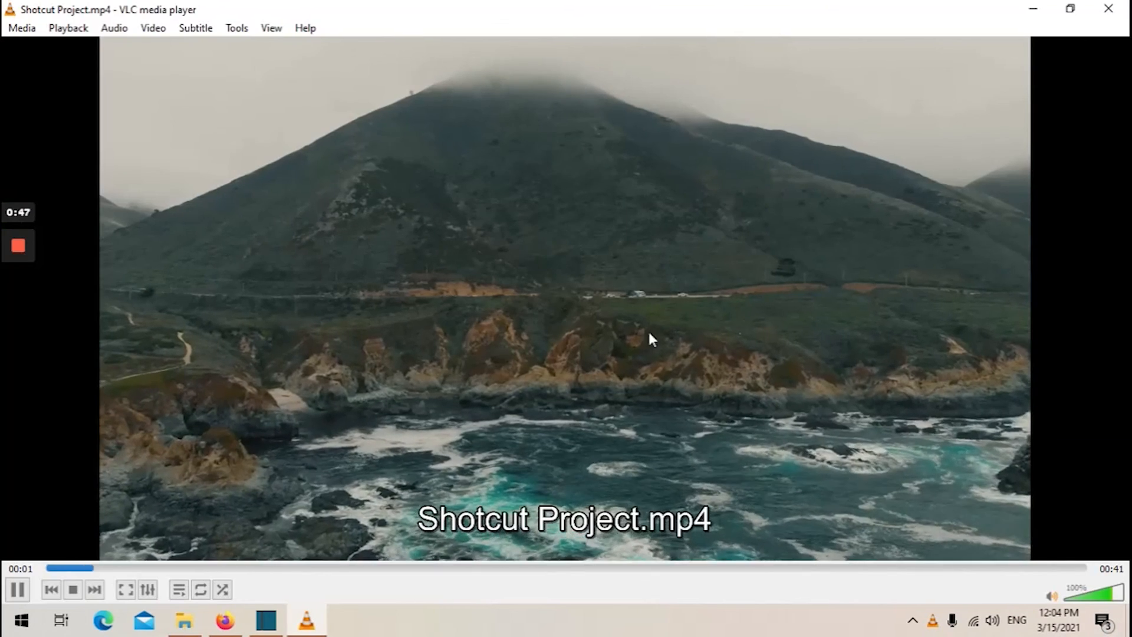
double_click(636, 354)
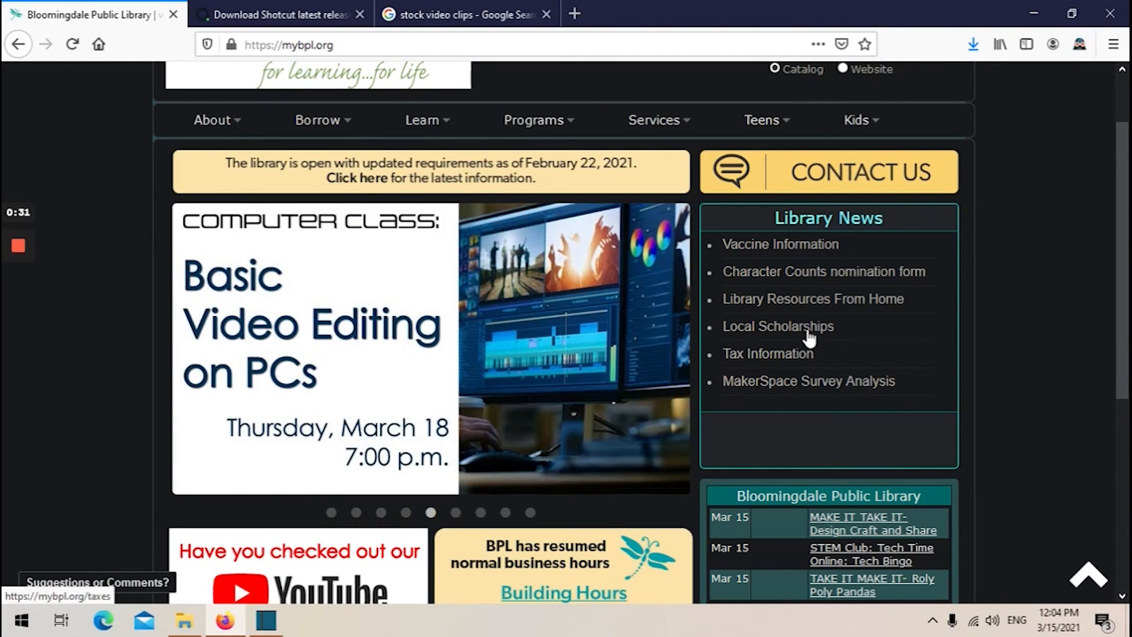
Switch to Firefox, go back from the FossHub page to the Shotcut site, and open its Tutorials page.
click(1034, 13)
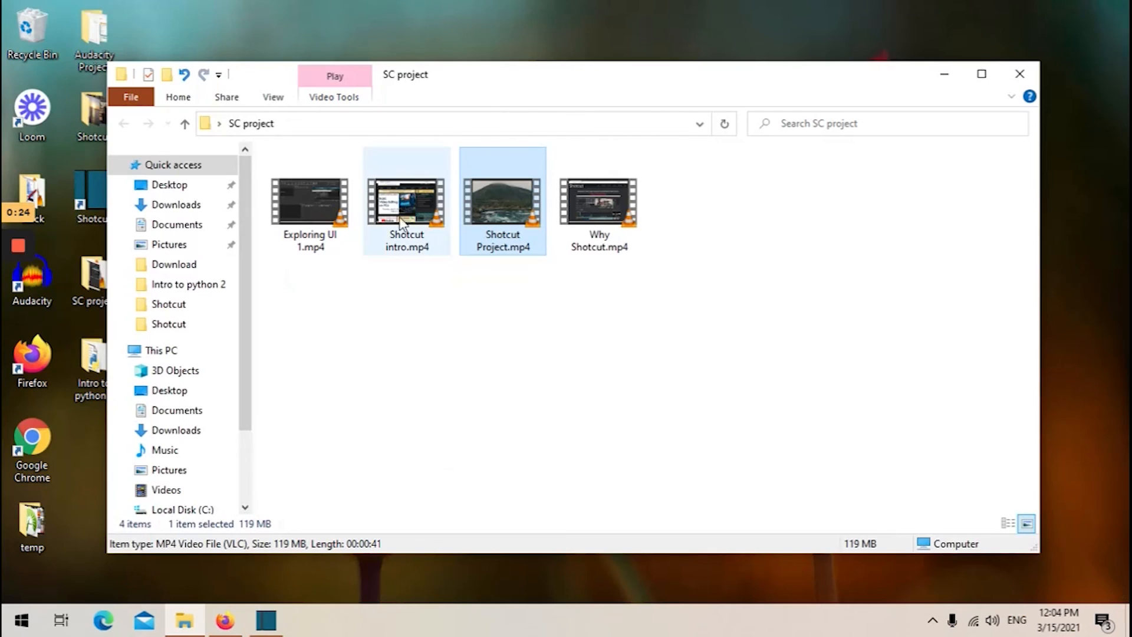
click(225, 621)
click(298, 15)
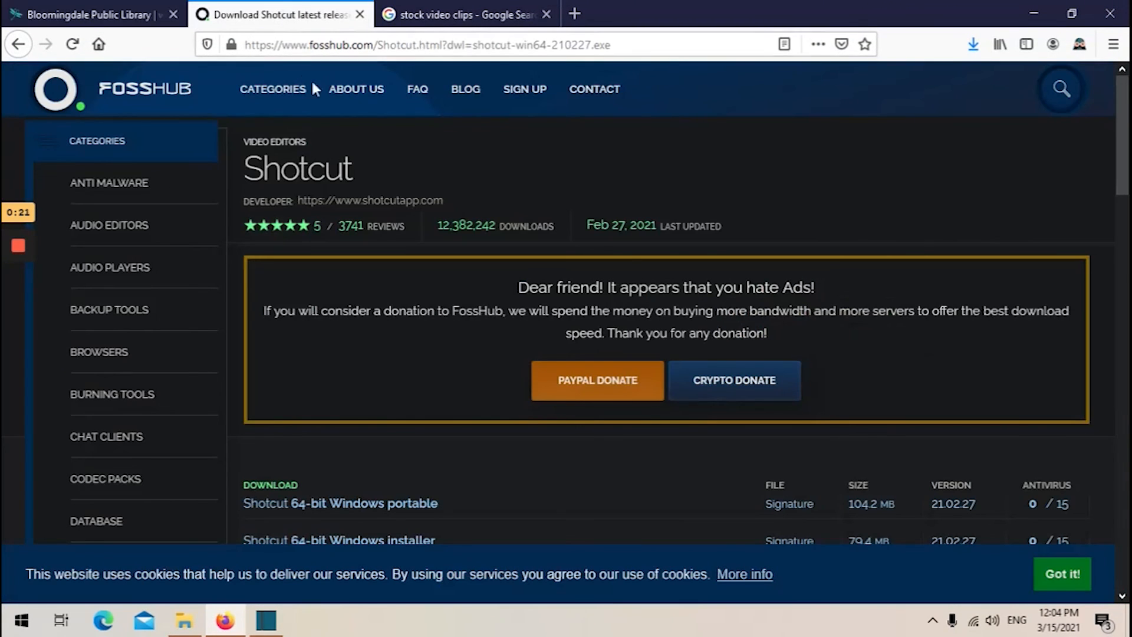
click(18, 46)
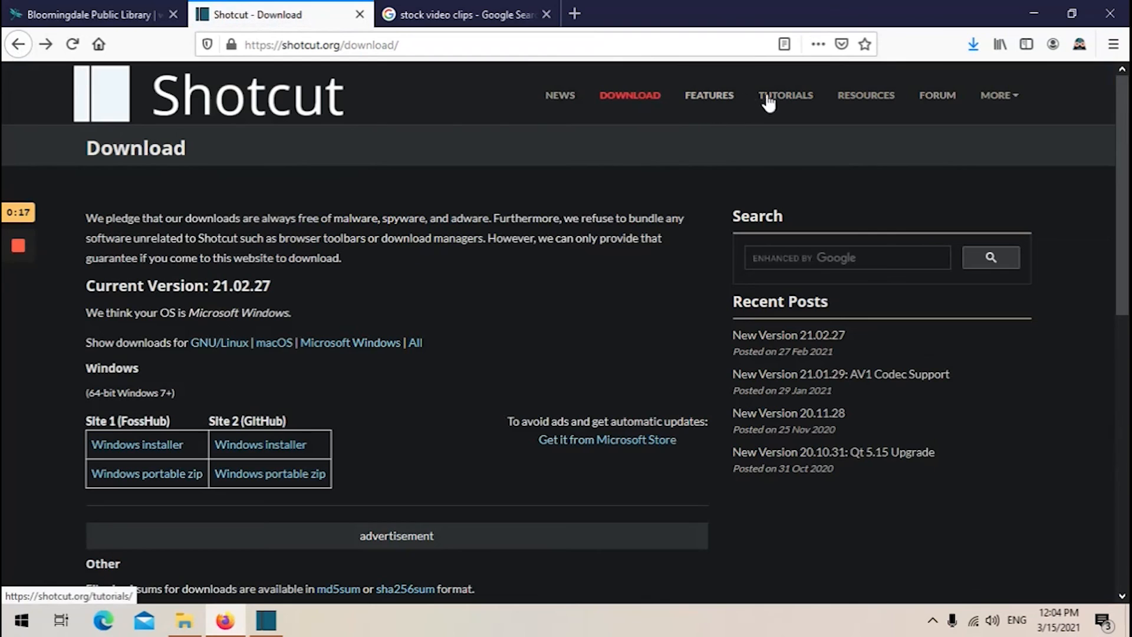
click(780, 99)
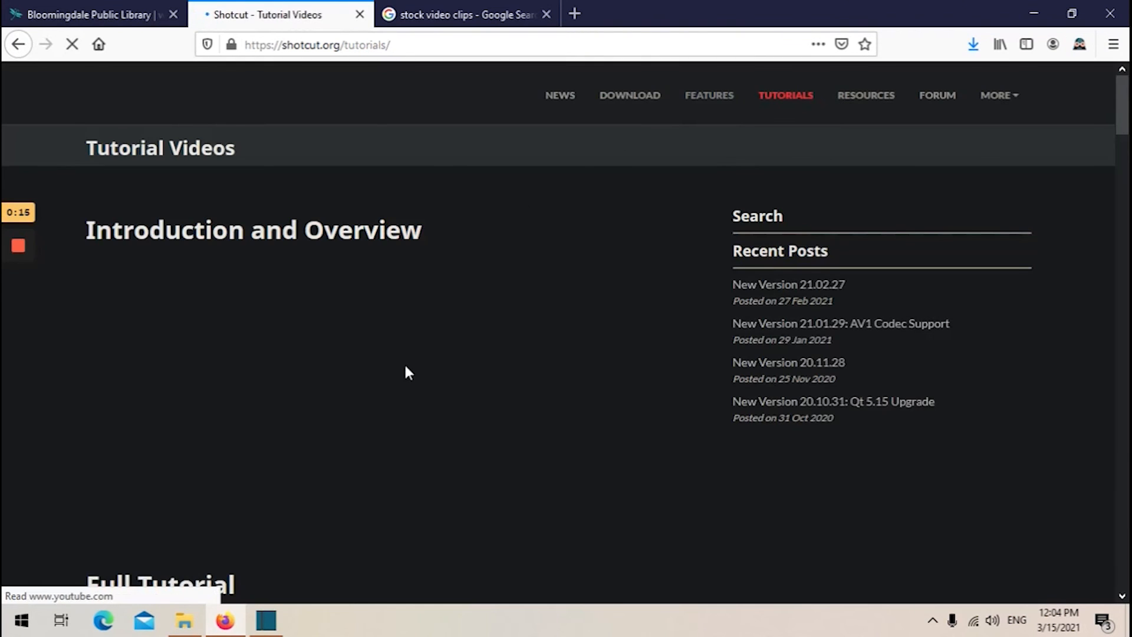
Scroll through the Shotcut tutorial videos page, then switch to the Bloomingdale Public Library tab.
scroll(405, 368, down, 1)
scroll(405, 367, down, 1)
mouse_move(1122, 142)
mouse_down()
mouse_move(1123, 158)
mouse_move(1124, 112)
mouse_move(1124, 140)
mouse_up()
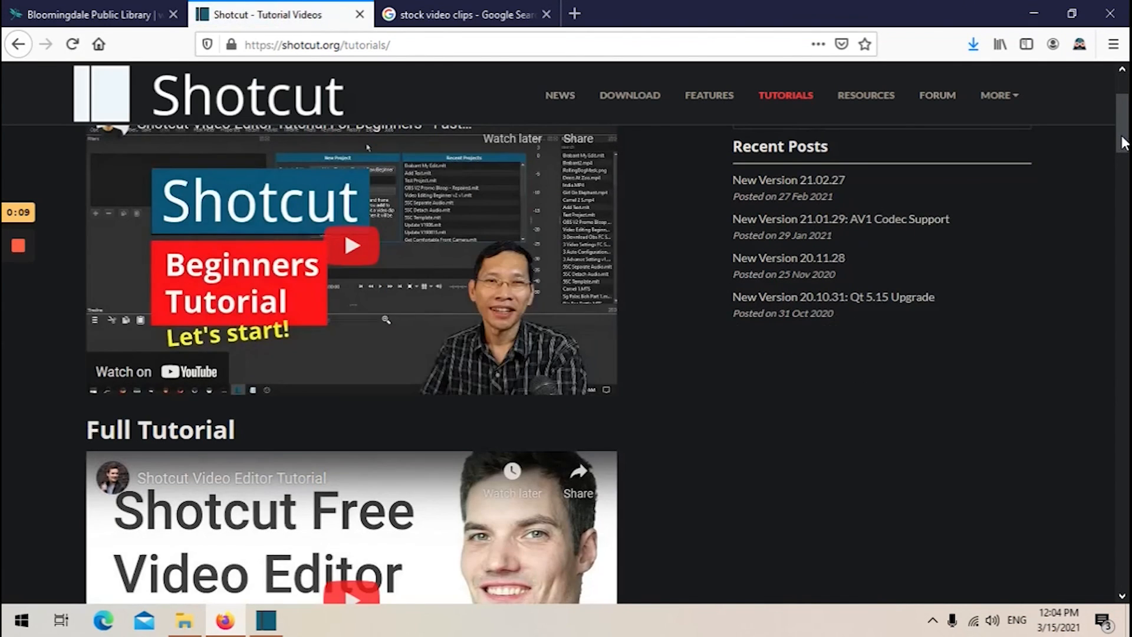
mouse_move(1124, 141)
mouse_down()
mouse_move(1124, 157)
mouse_move(1124, 121)
mouse_up()
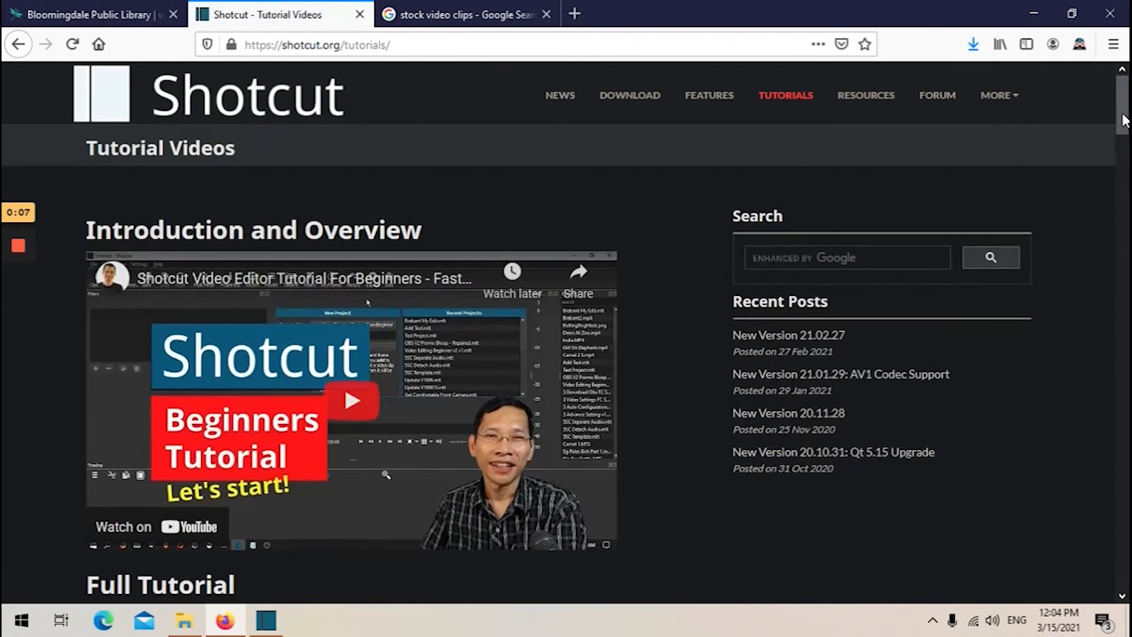
click(124, 22)
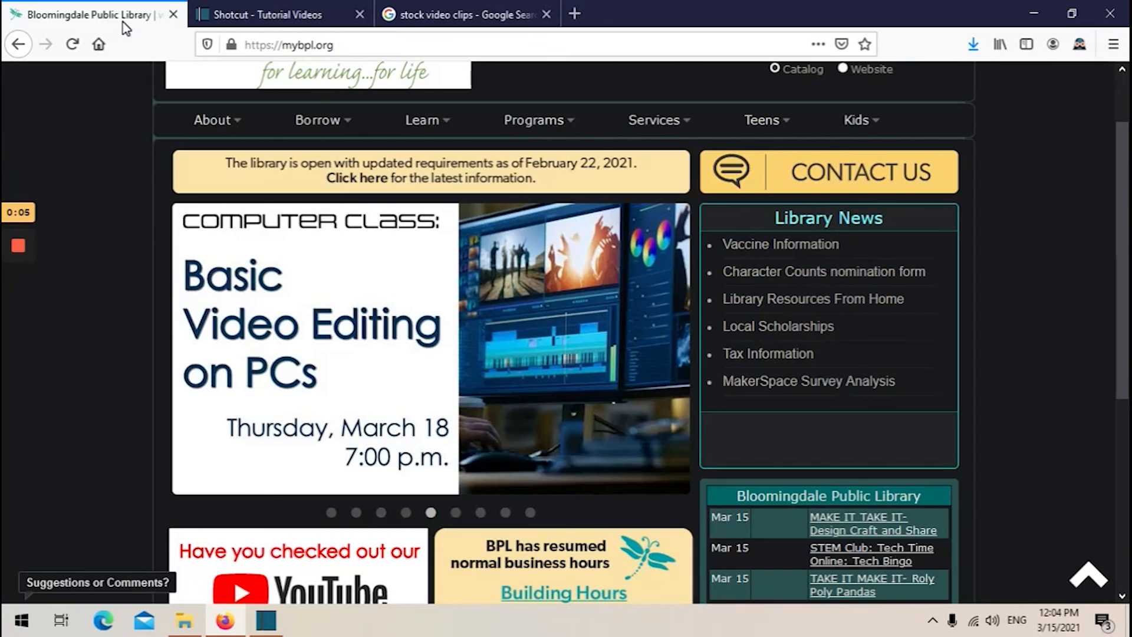